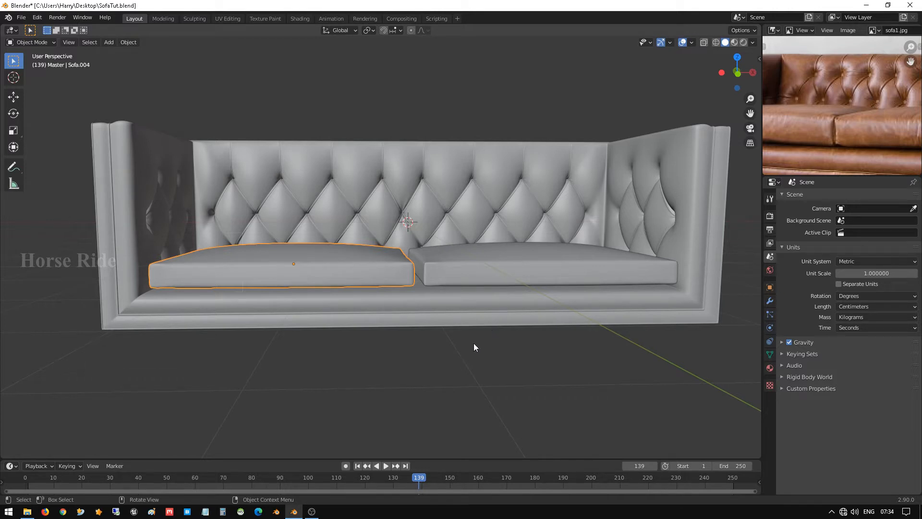
- Add a cube centred just below the sofa's bottom edge, working from the front view
key("KP_1")
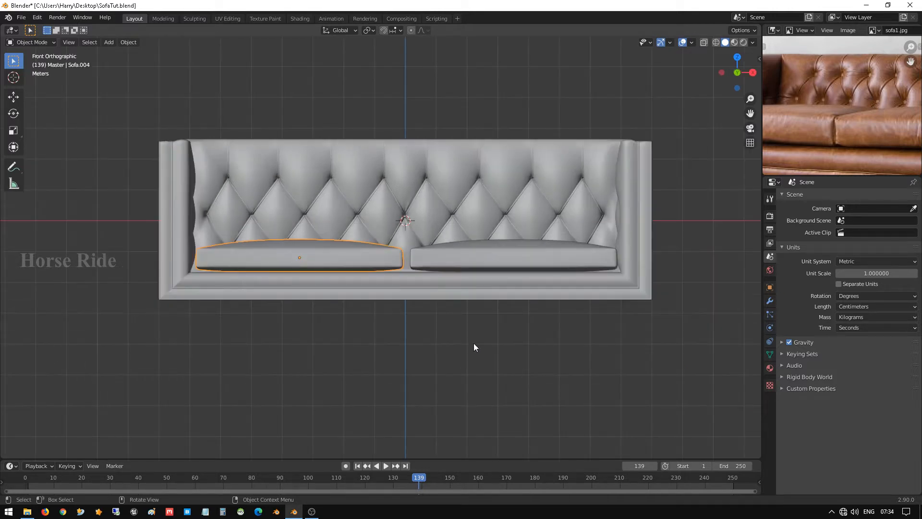
scroll(442, 344, "down", 2)
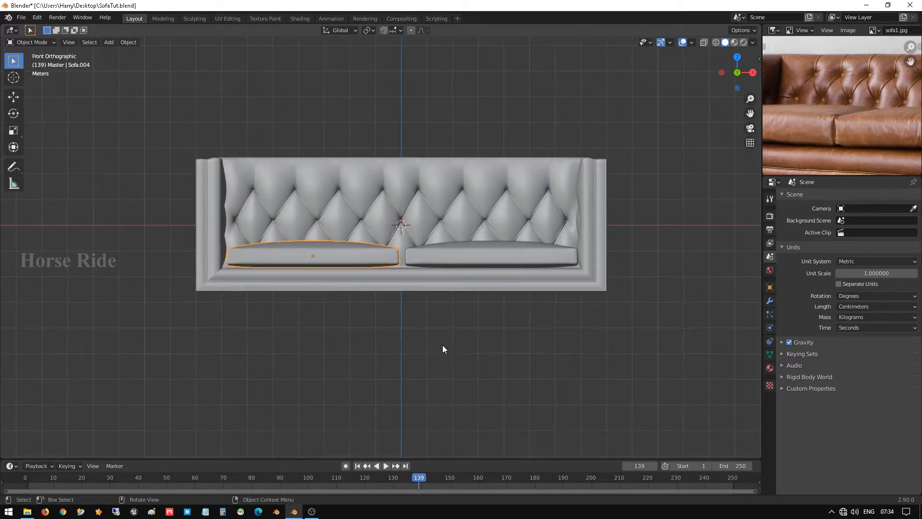
right_click(402, 306, "shift")
key("shift+a")
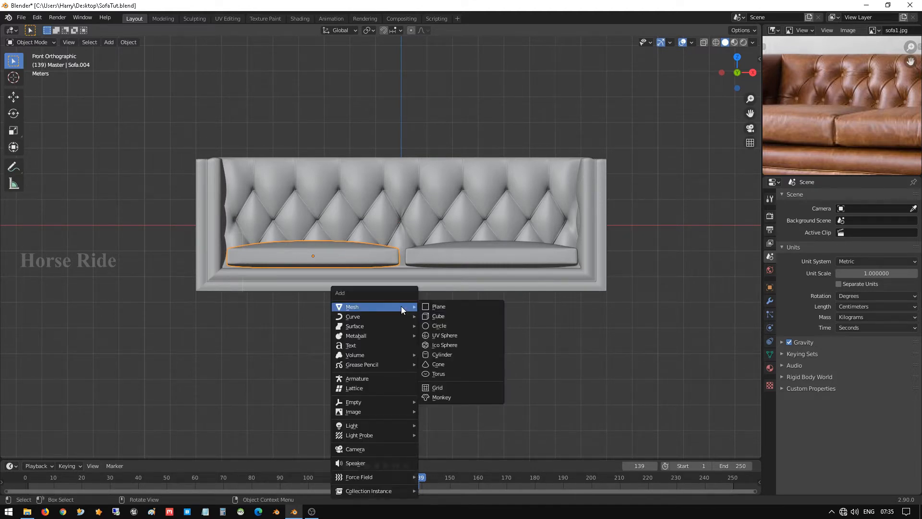
left_click(449, 316)
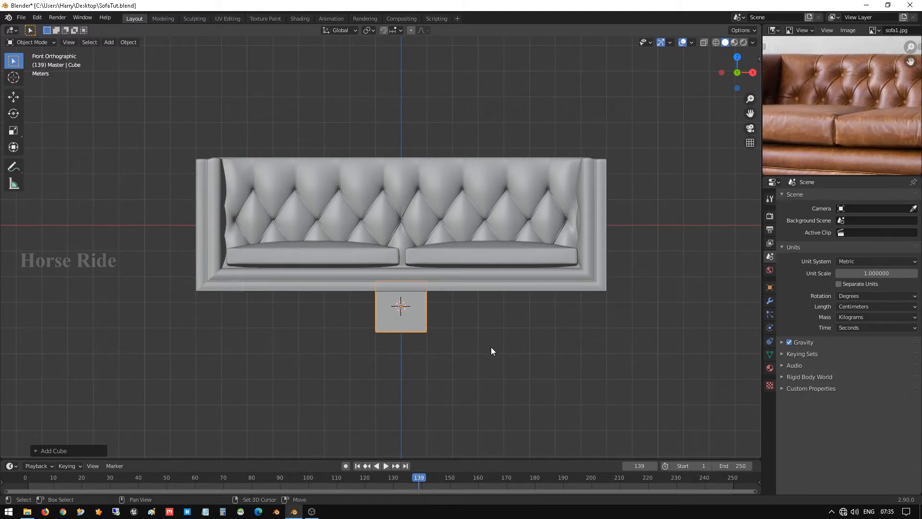
- In wireframe display, flatten the cube along Z into a thin slab and stretch it along X to nearly the sofa's width
key("shift+z")
key("s")
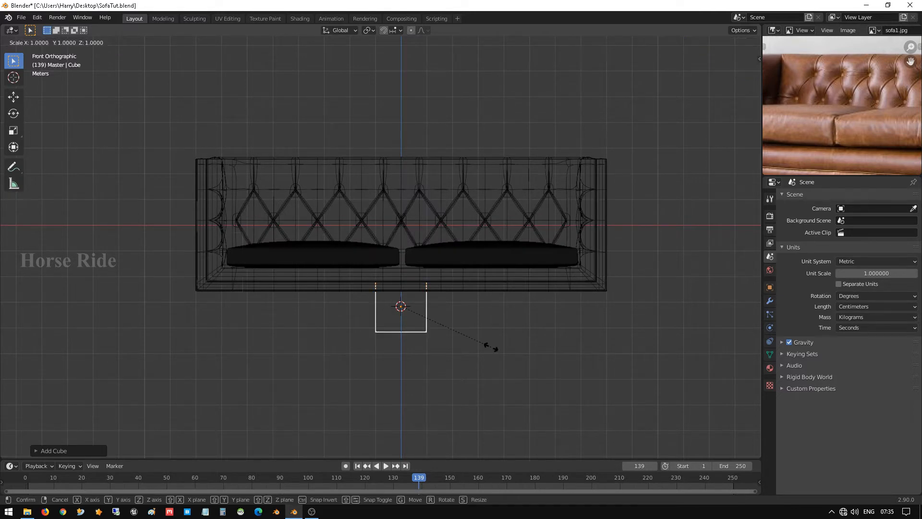
key("z")
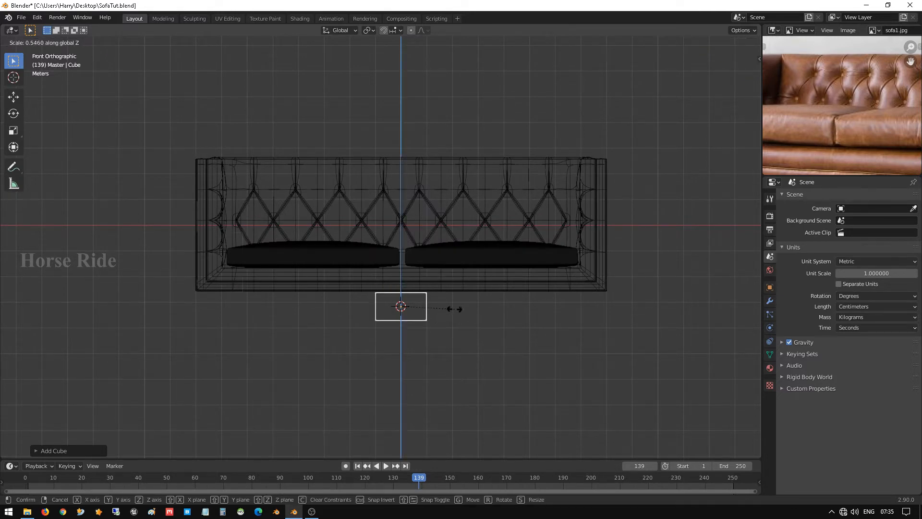
left_click(425, 303)
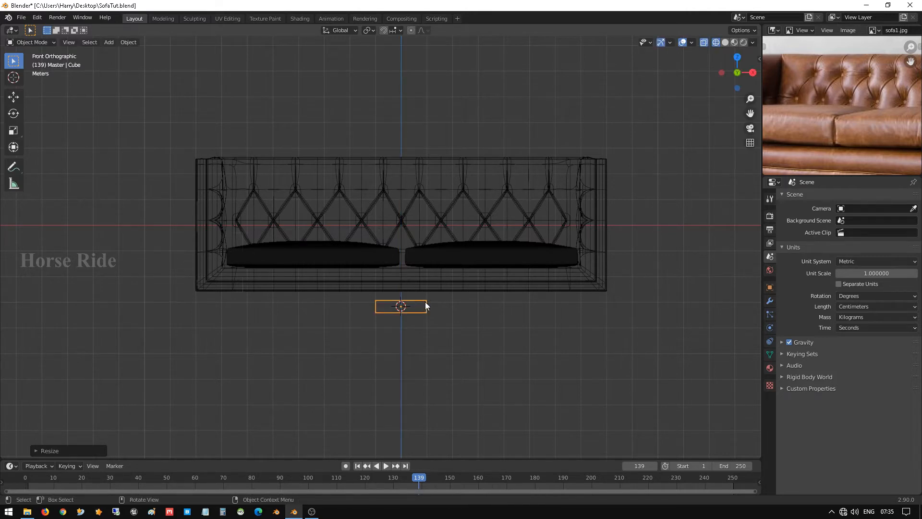
key("s")
key("x")
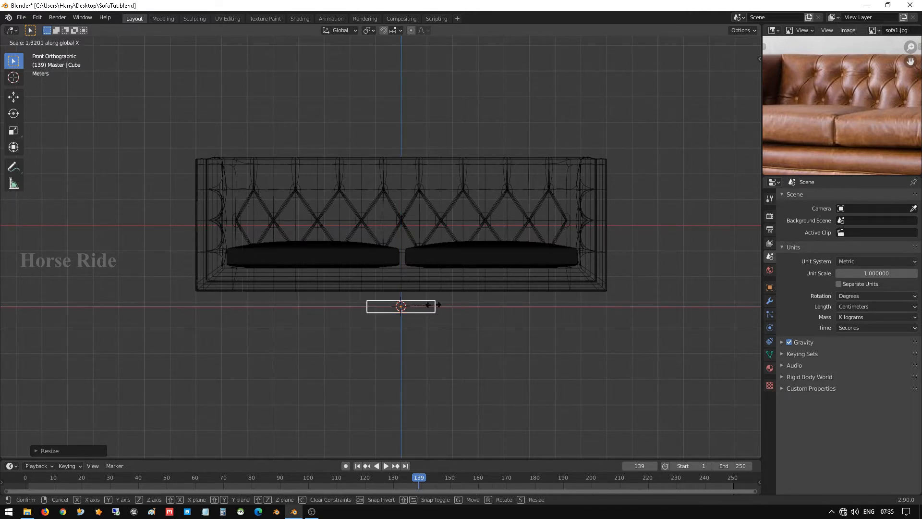
left_click(570, 340)
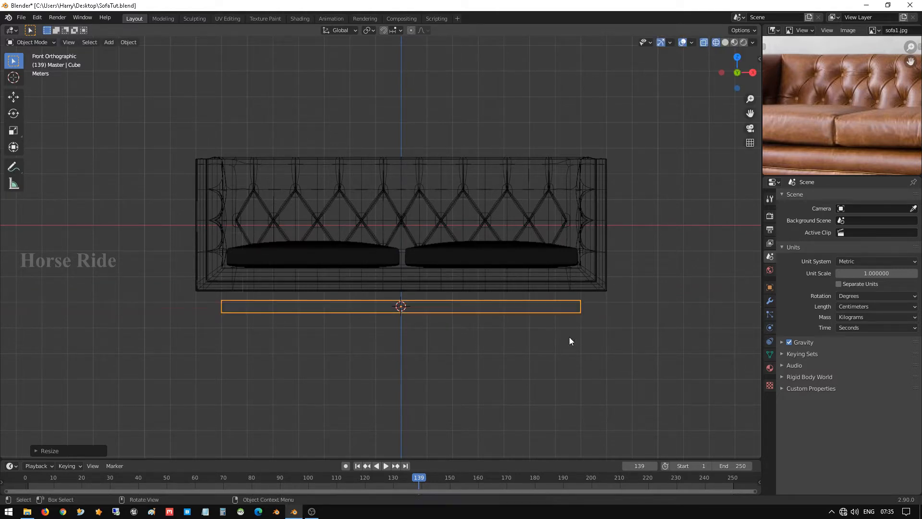
- Raise the slab about 32 cm along Z so it sits directly against the sofa's underside
key("g")
key("z")
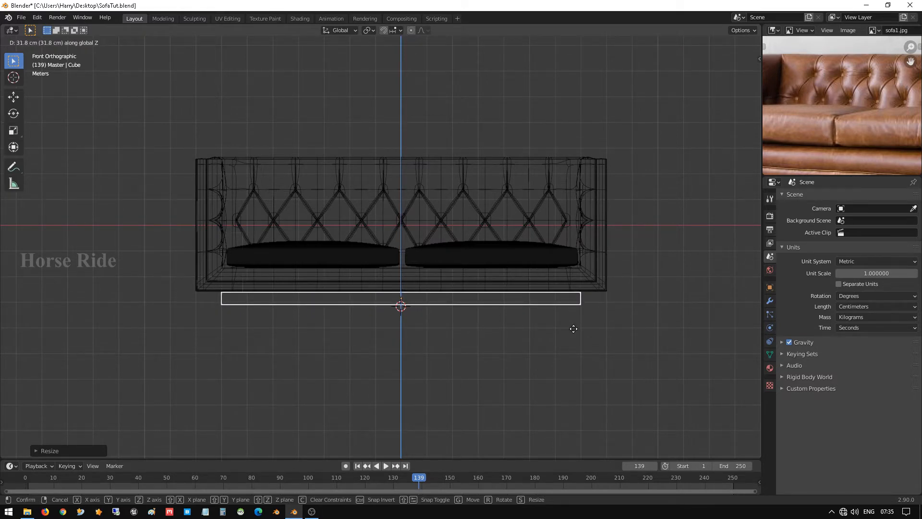
left_click(575, 329)
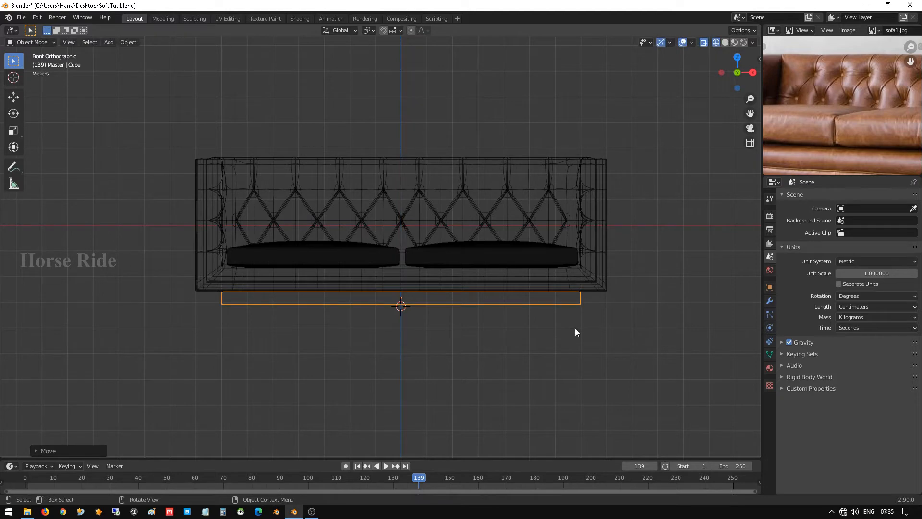
- From the bottom view, stretch the slab along Y to nearly the sofa's depth, and inspect it from below in solid display
key("KP_7")
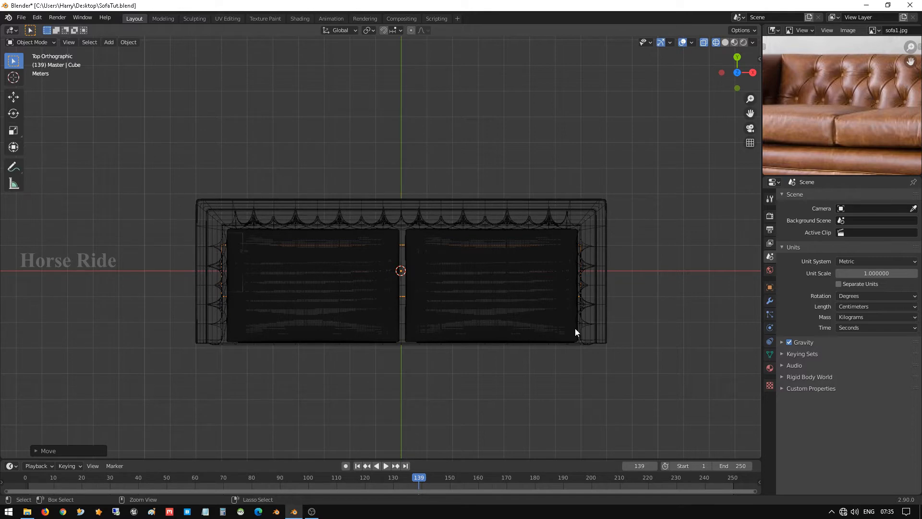
key("ctrl+KP_7")
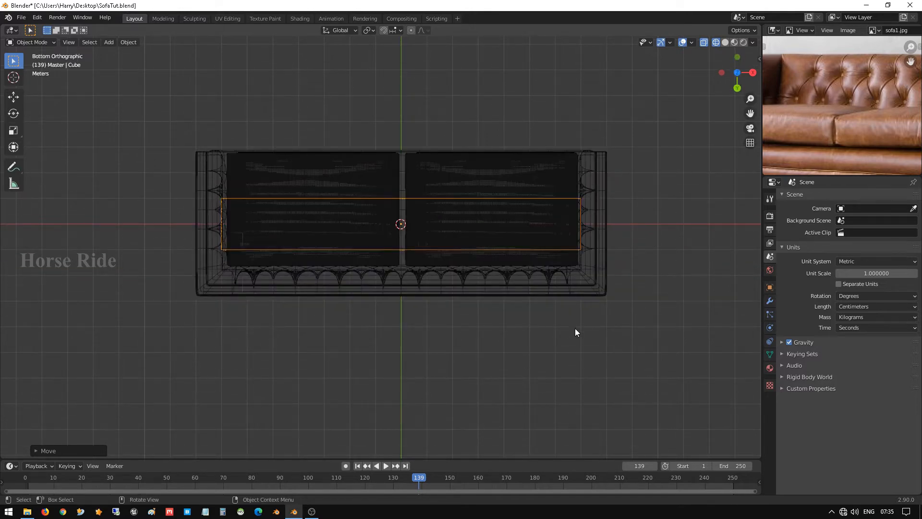
key("s")
key("x")
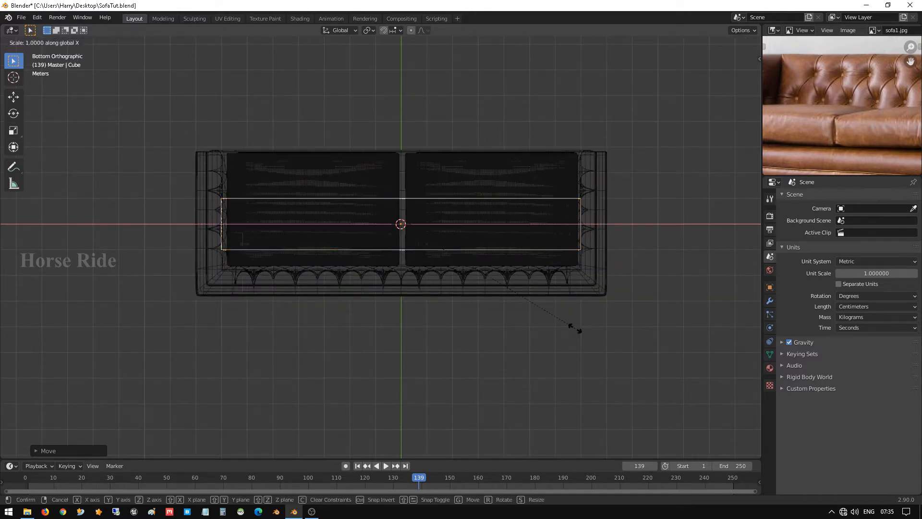
key("y")
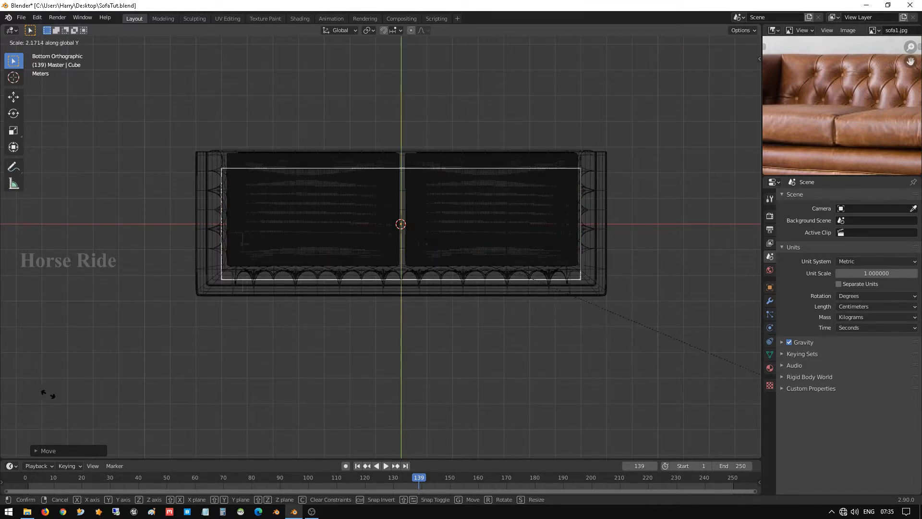
left_click(88, 388)
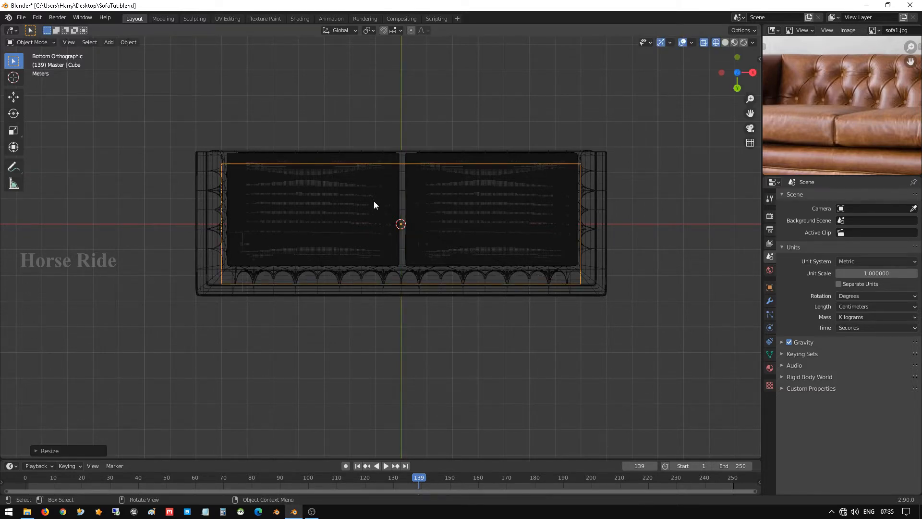
middle_click_drag(374, 202, 379, 303)
key("shift+z")
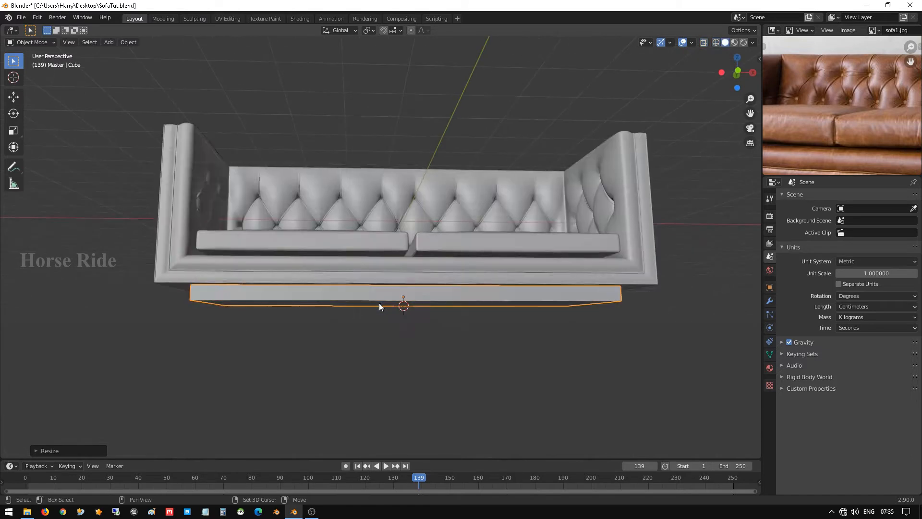
scroll(379, 302, "down", 4)
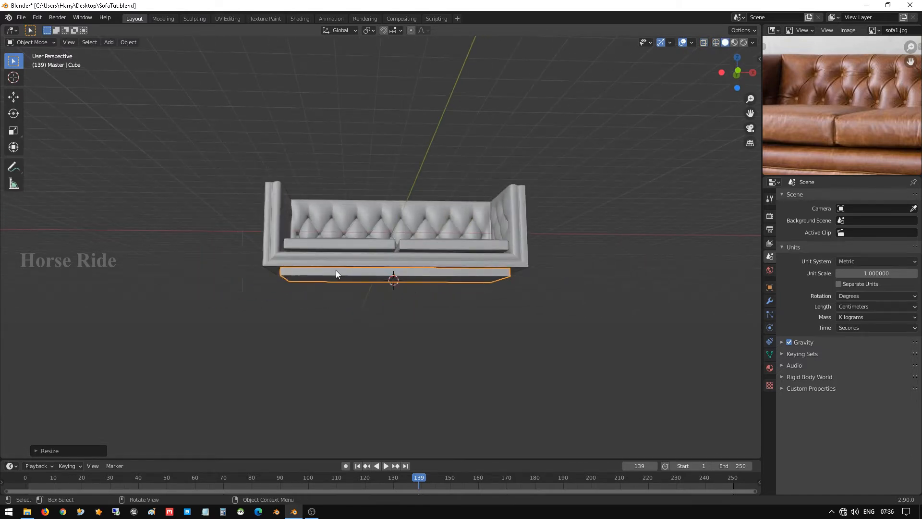
middle_click_drag(295, 247, 312, 287)
scroll(307, 276, "up", 3)
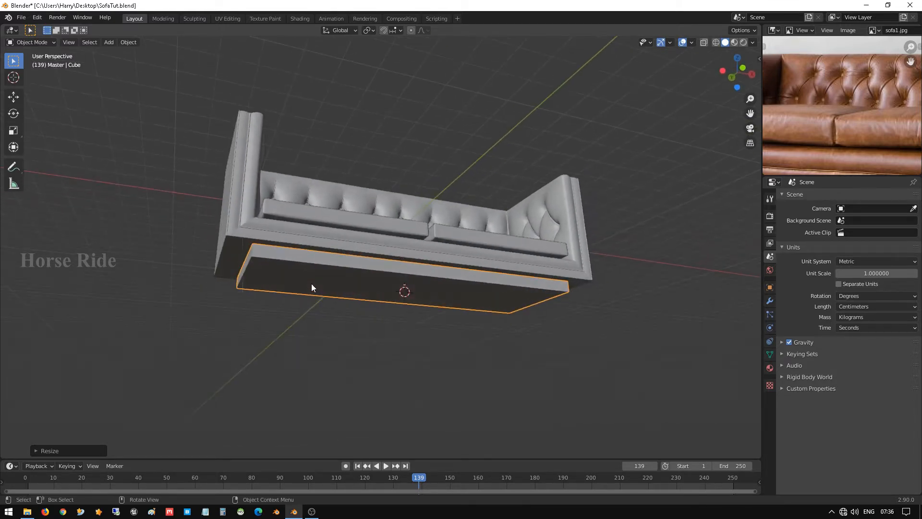
- Add a second cube just below the left end of the base slab, working from the front view
key("KP_1")
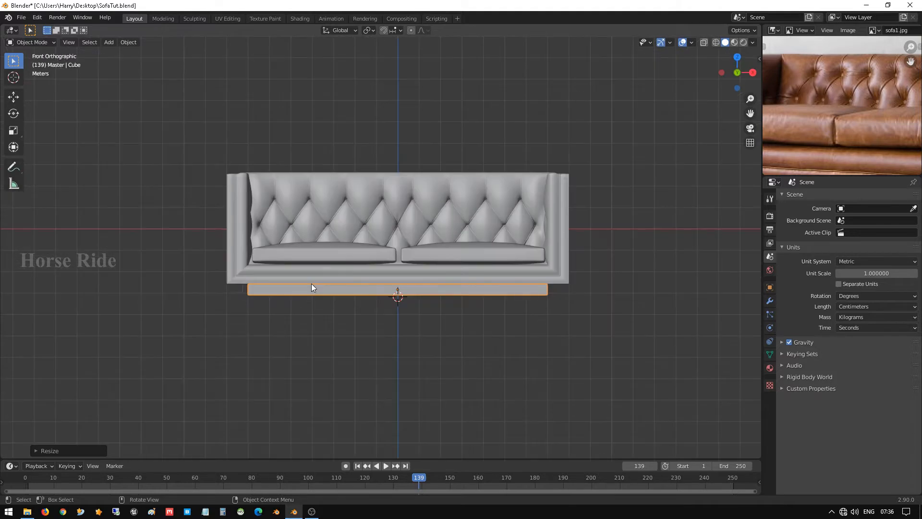
right_click(254, 315, "shift")
key("shift+a")
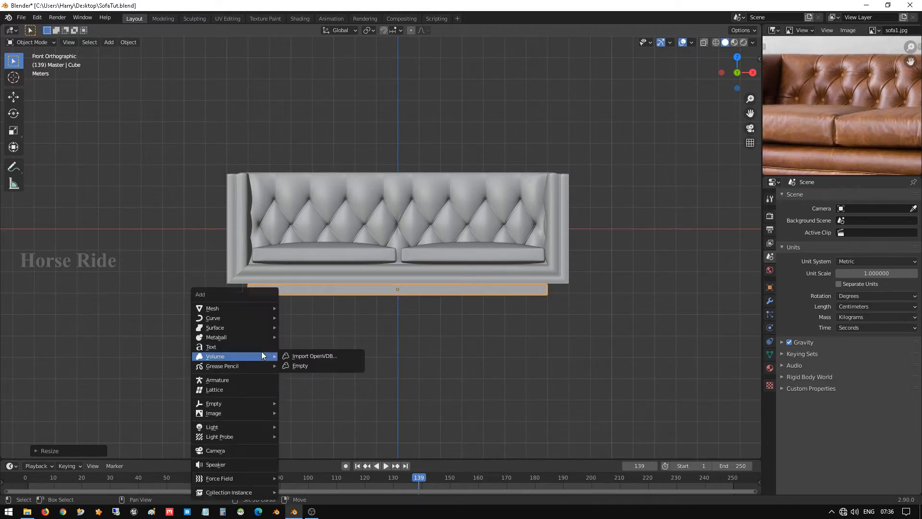
mouse_move(259, 308)
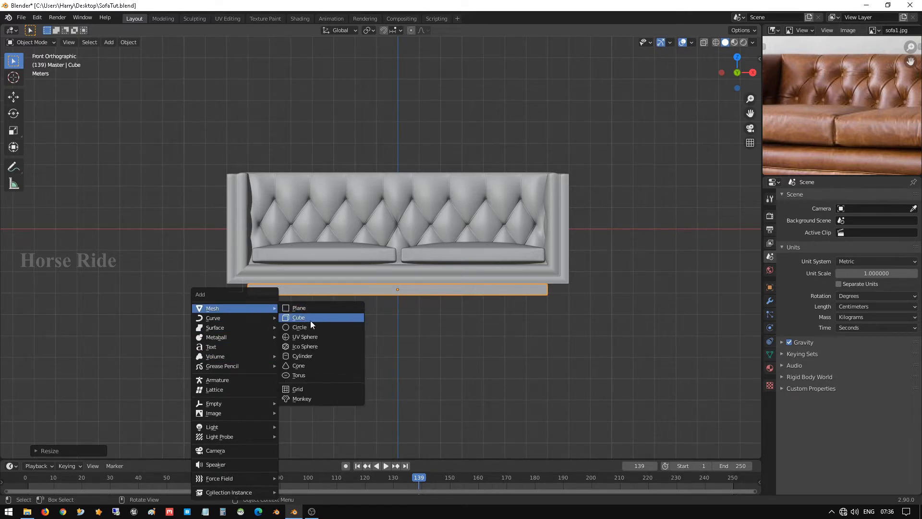
left_click(310, 319)
- Scale the new cube to about half its height along Z and about 0.31 along X to form a narrow upright leg block
key("s")
key("z")
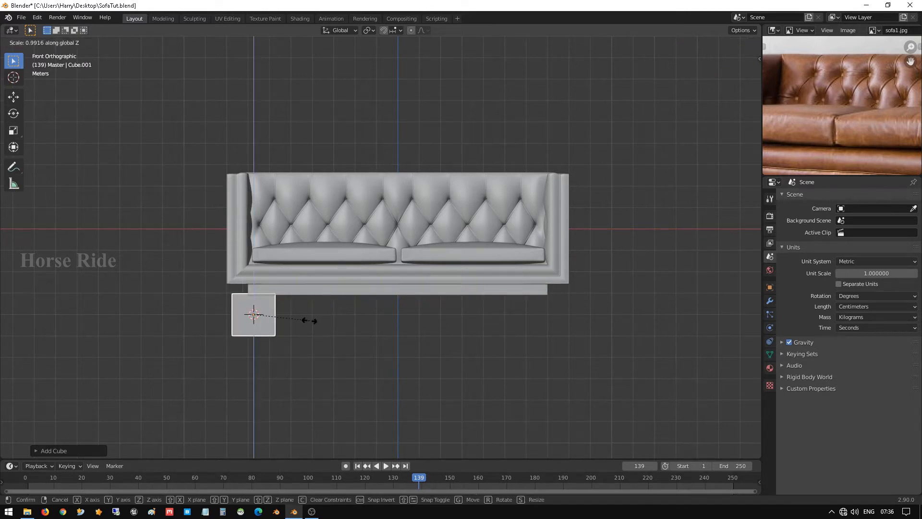
left_click(282, 312)
key("s")
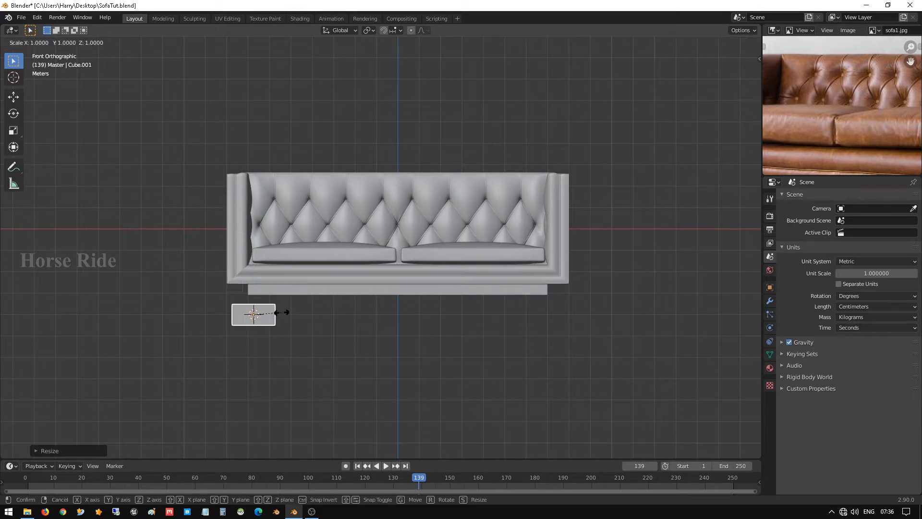
key("x")
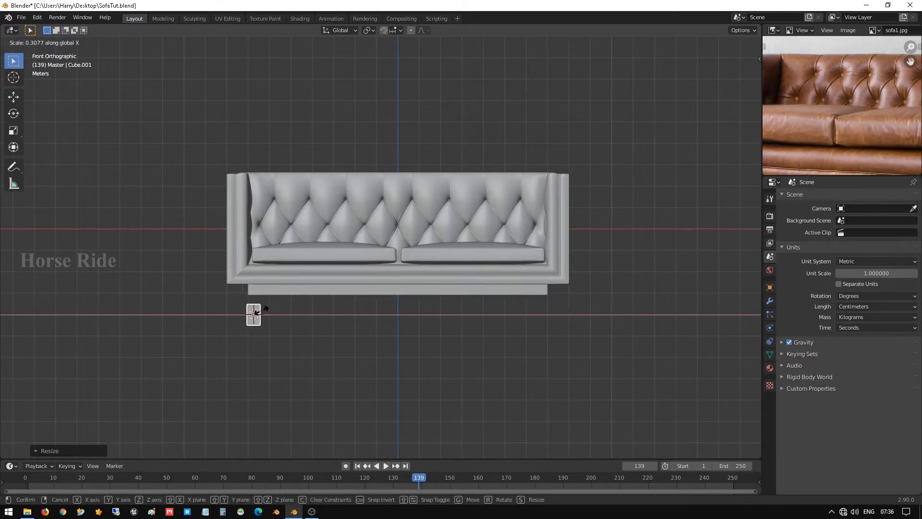
left_click(260, 313)
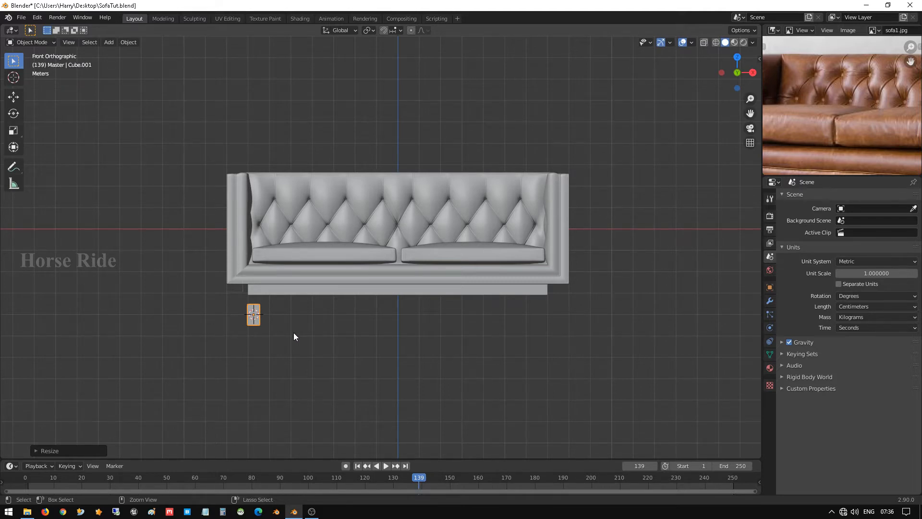
- From the bottom view, scale the leg block down along Y until its footprint is roughly square
key("ctrl+KP_1")
key("s")
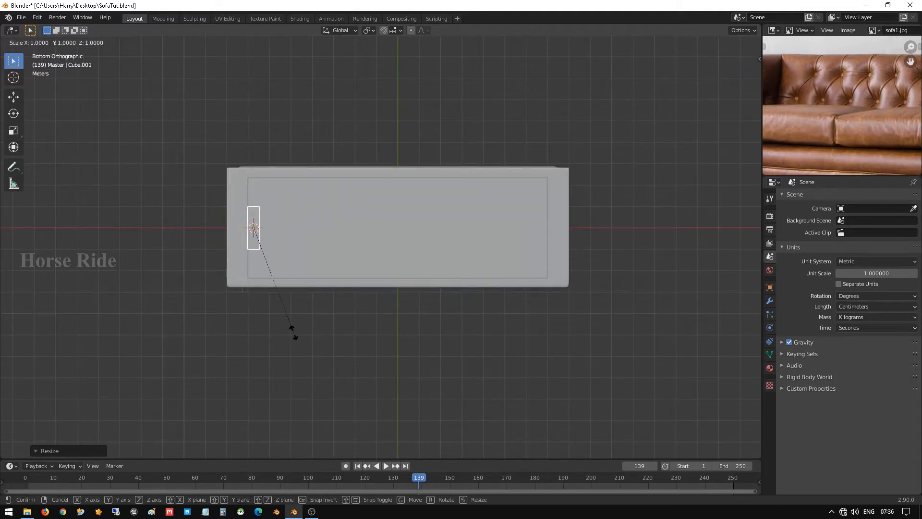
right_click(283, 288)
key("x")
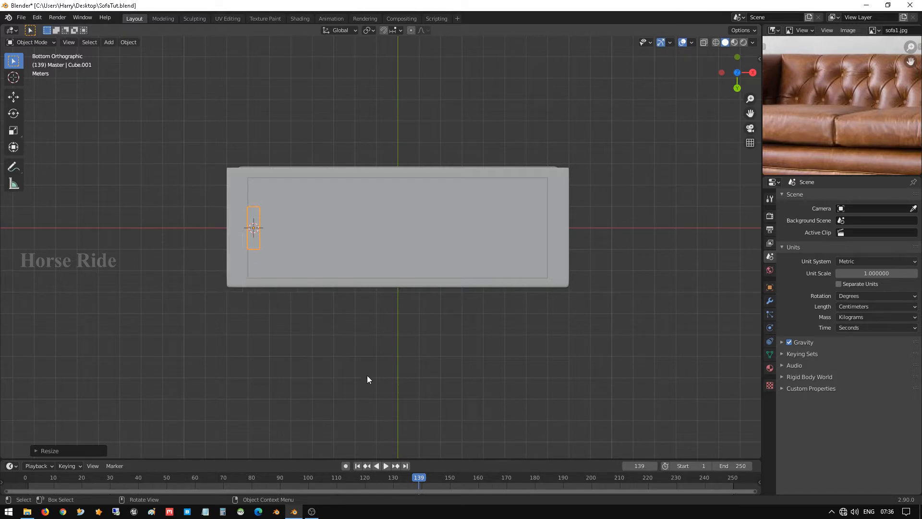
key("s")
key("y")
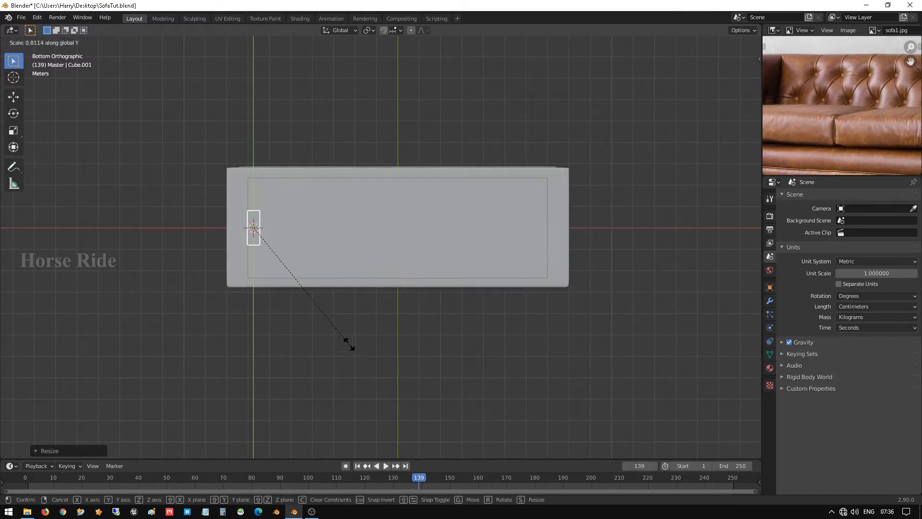
left_click(302, 254)
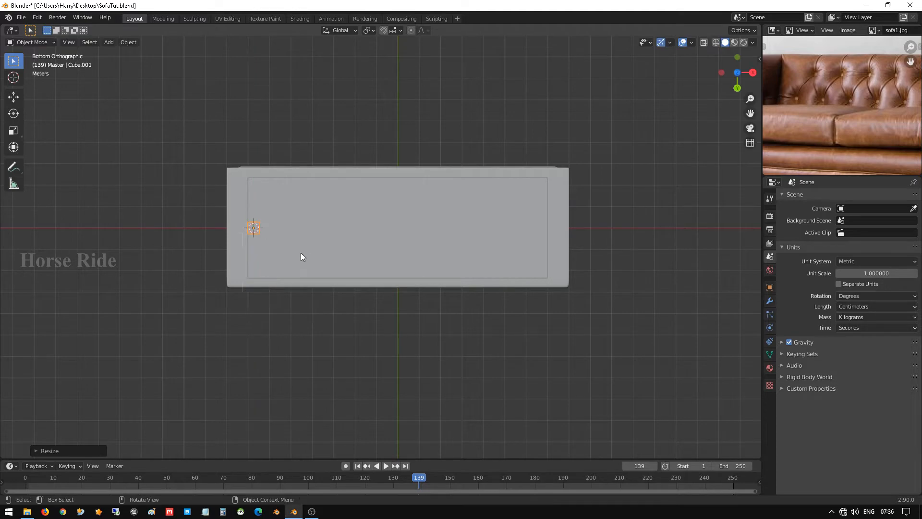
- Zoom in on the leg block and slightly reduce its thickness along X, and along Y by a factor of about 0.85
key("KP_Decimal")
middle_click_drag(392, 286, 457, 322)
key("s")
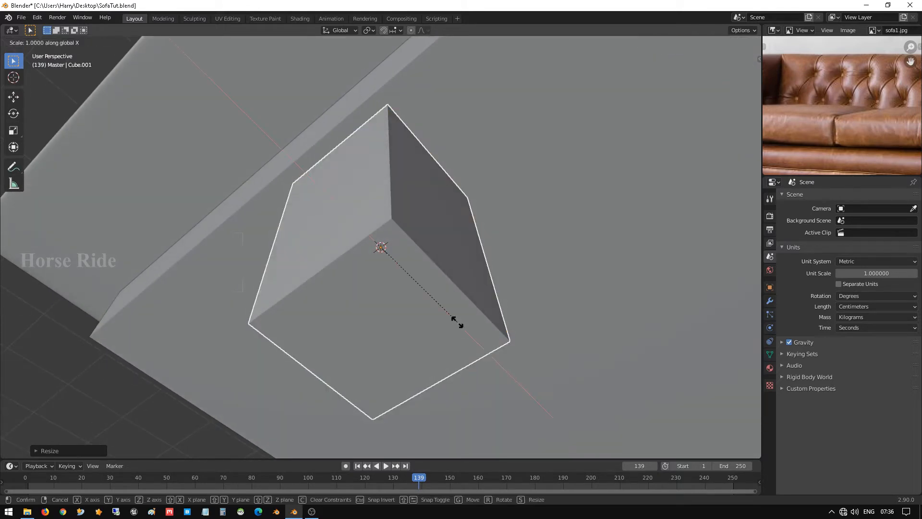
left_click(449, 321)
key("s")
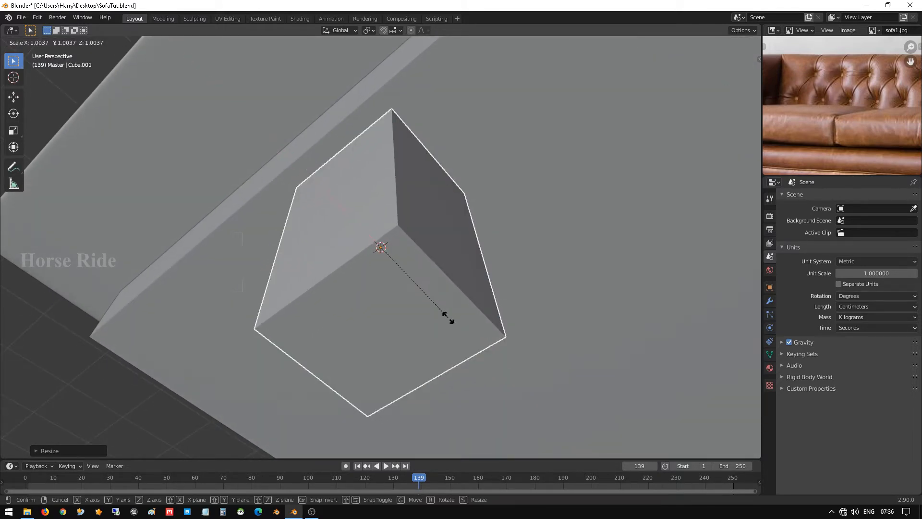
key("y")
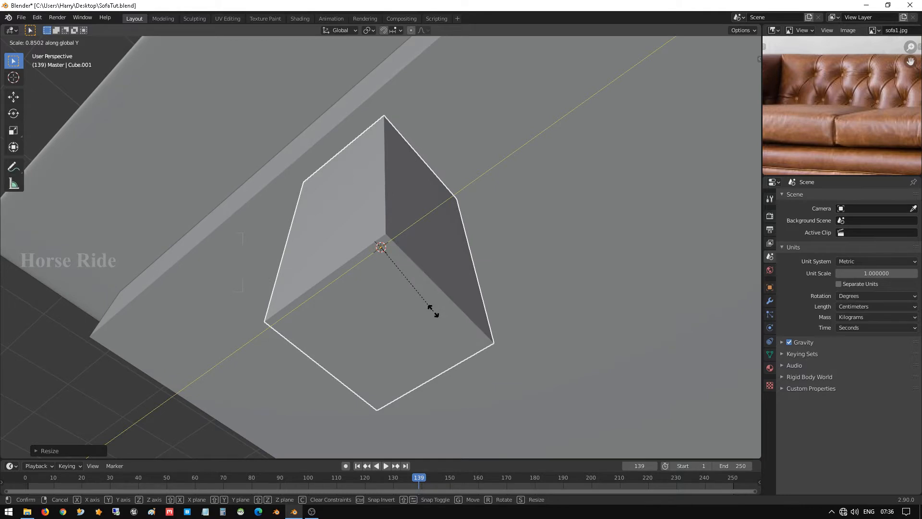
left_click(434, 310)
scroll(428, 313, "down", 4)
middle_click_drag(428, 313, 375, 347)
key("KP_1")
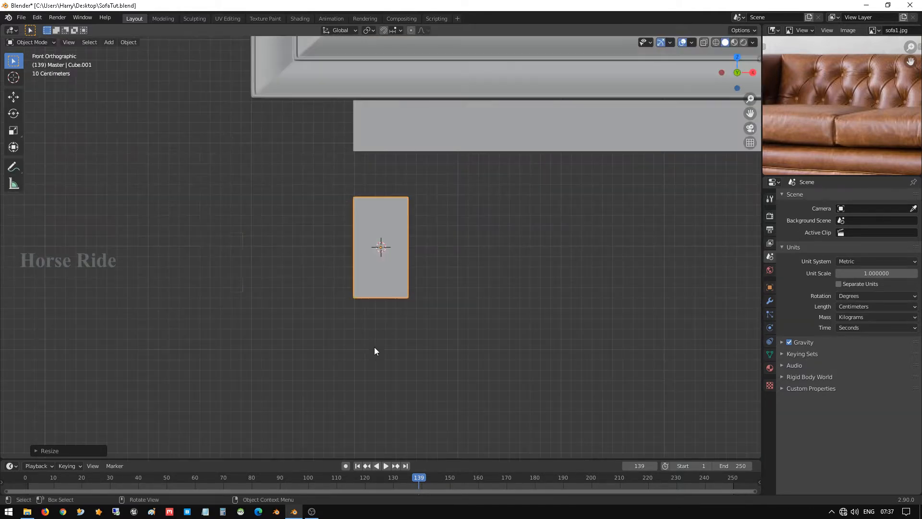
scroll(385, 325, "down", 2)
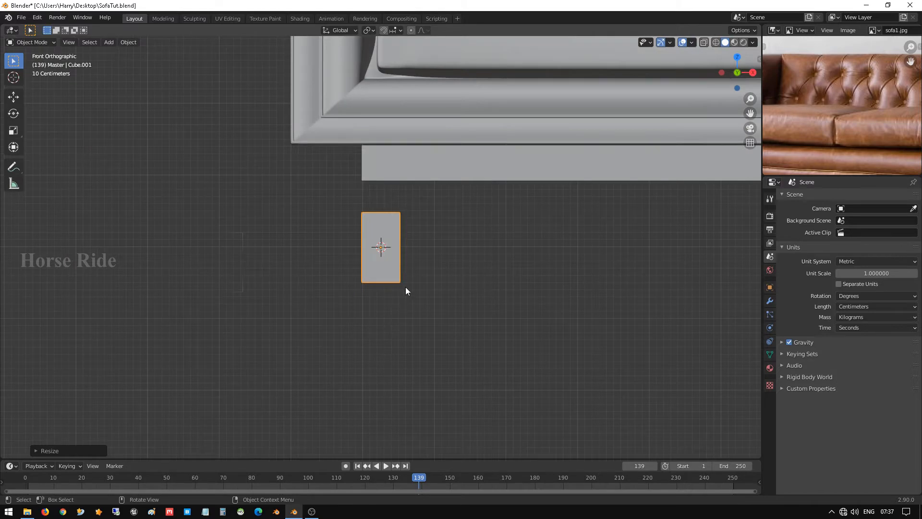
- Lower the leg block along Z in two moves until it sits well below the base slab
key("g")
key("z")
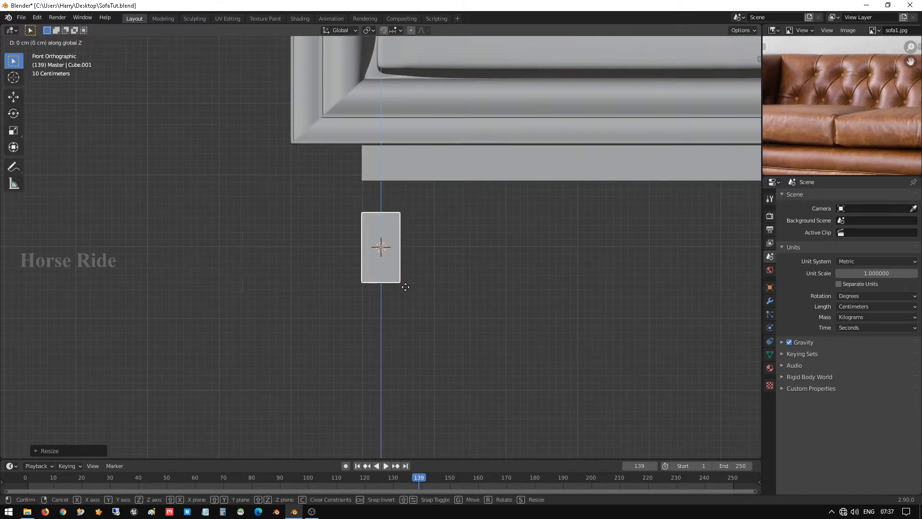
left_click(402, 322)
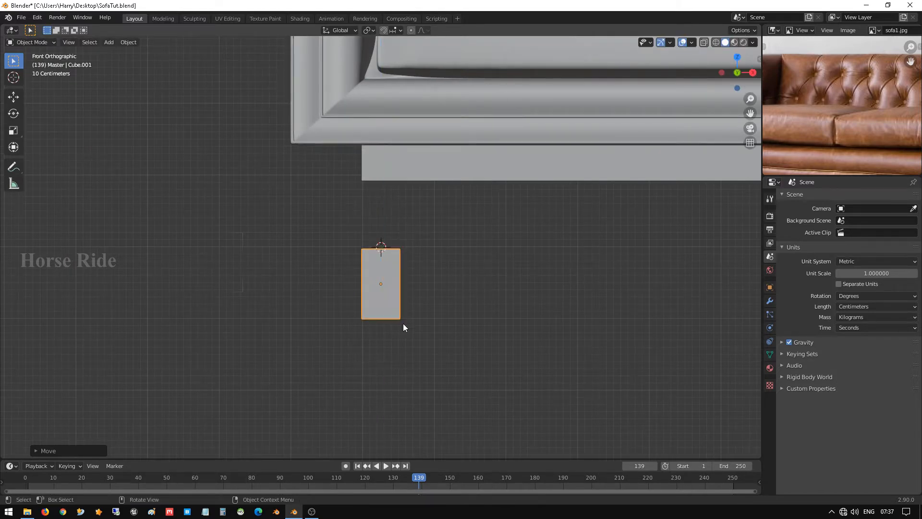
scroll(403, 324, "down", 7)
scroll(403, 324, "up", 8)
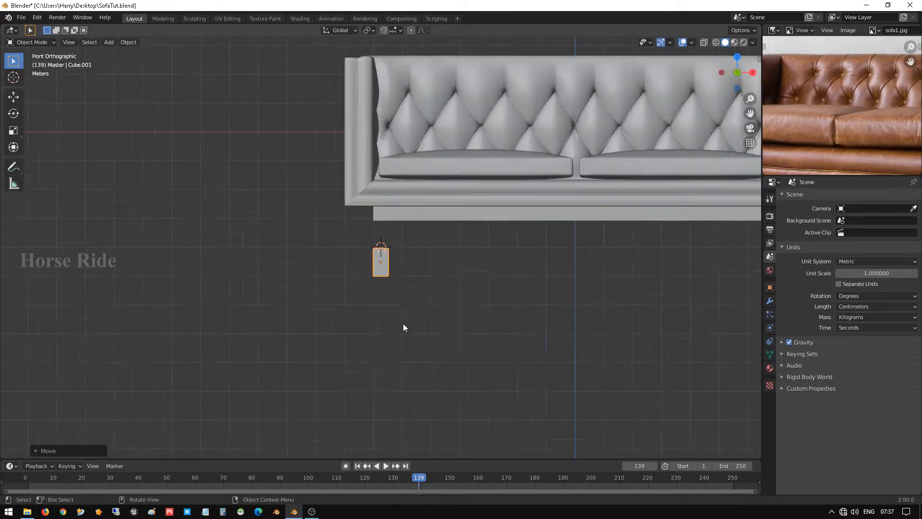
scroll(403, 324, "down", 2)
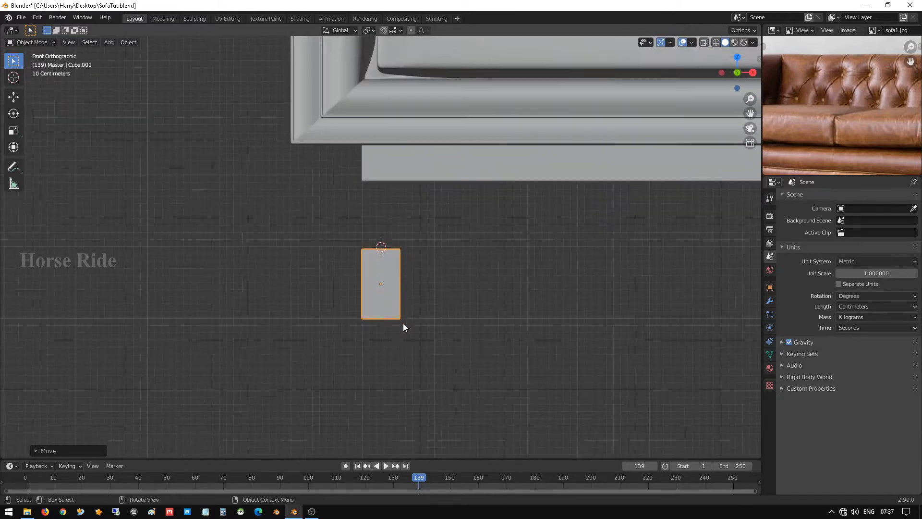
key("g")
key("z")
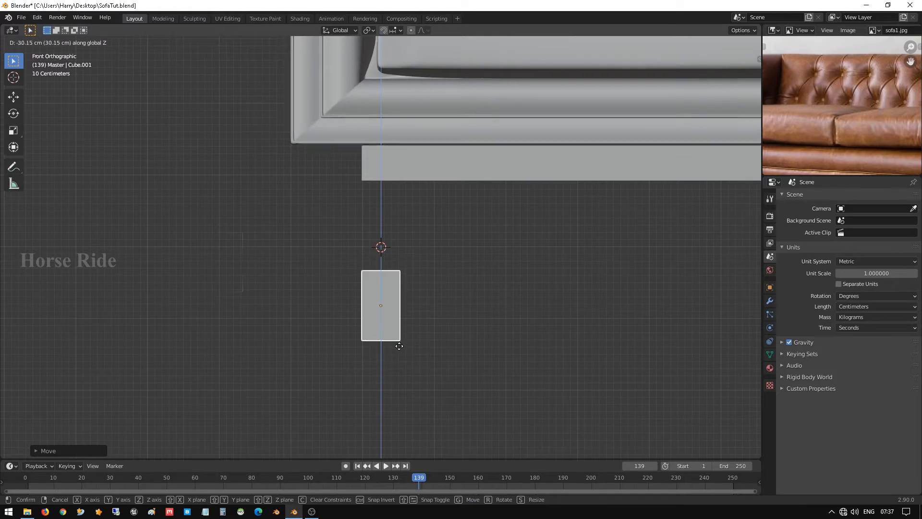
left_click(401, 360)
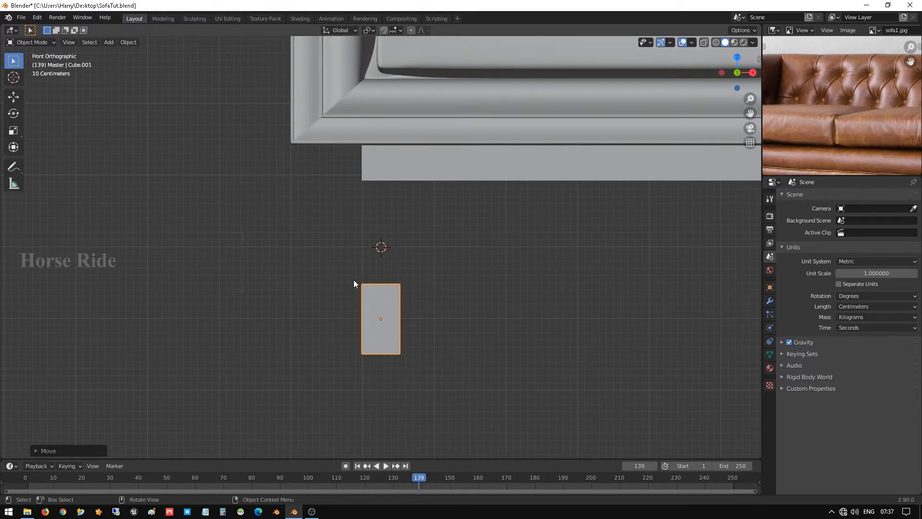
- In wireframe Edit Mode, move the block's top vertices about 128 cm along X and 144 cm up to the slab's underside to slant the leg
key("Tab")
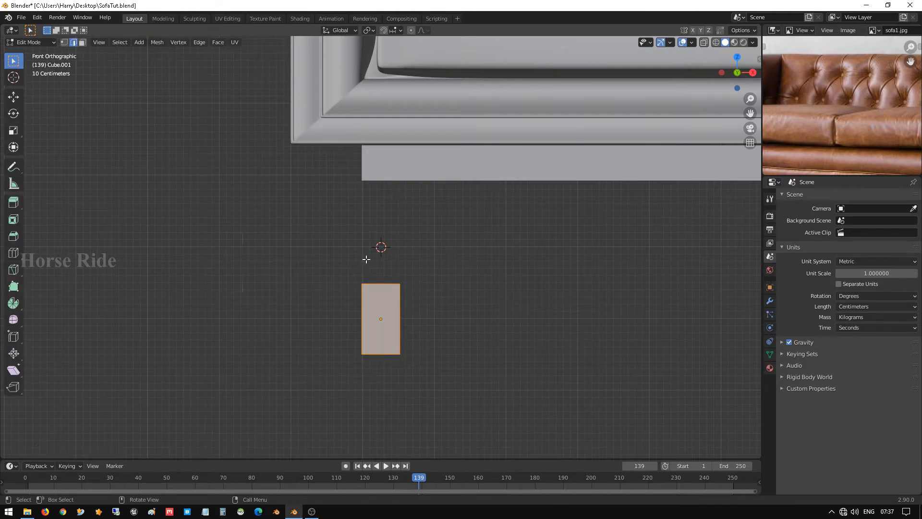
key("alt+z")
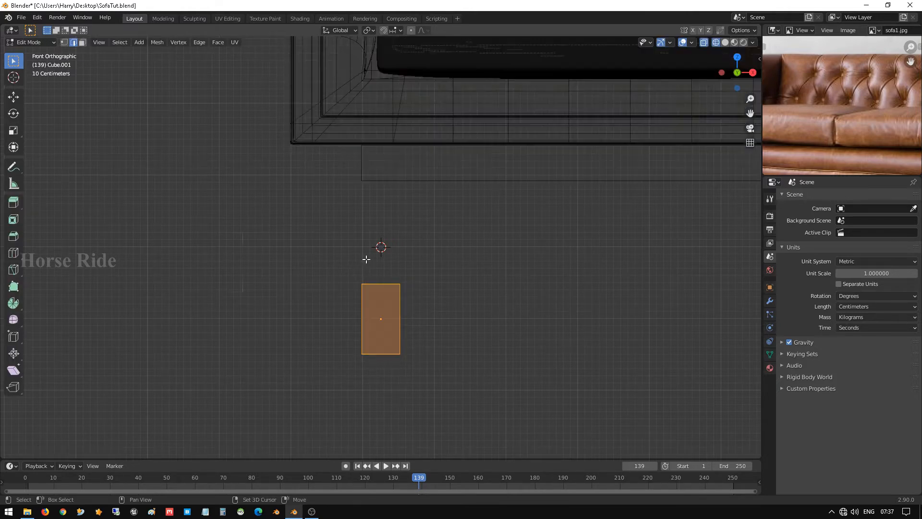
key("alt+a")
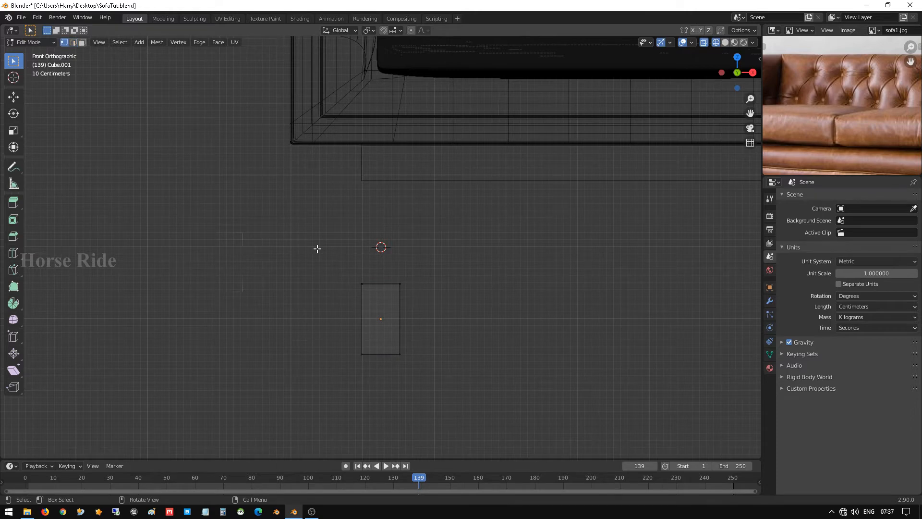
left_click_drag(310, 241, 511, 317)
key("g")
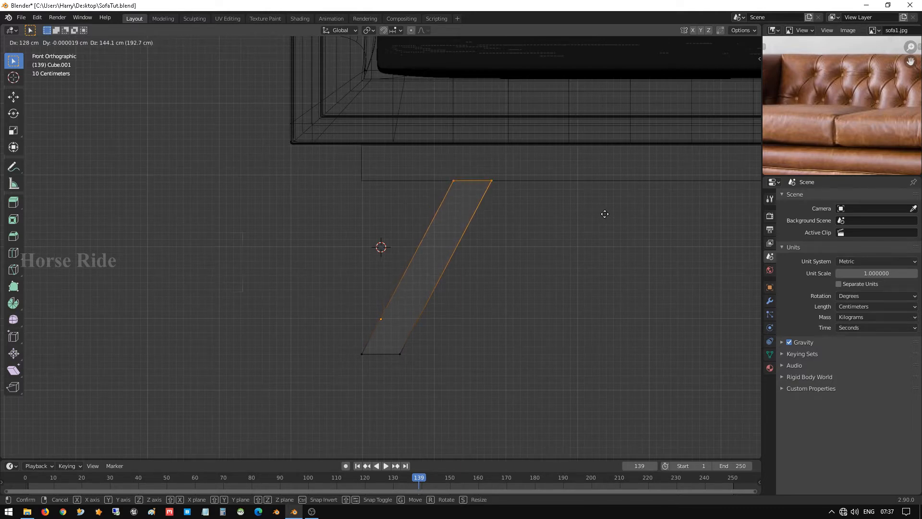
left_click(605, 214)
scroll(567, 230, "down", 5)
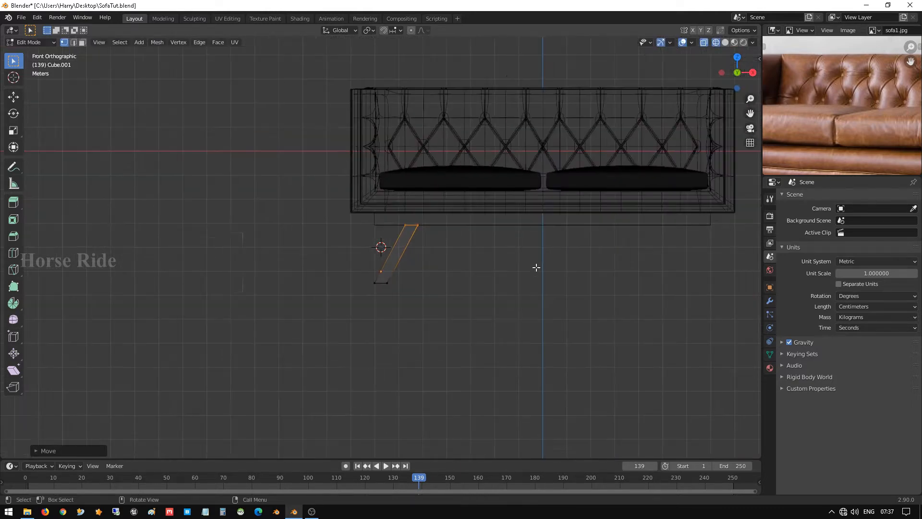
key("Tab")
scroll(512, 264, "down", 1)
scroll(434, 262, "up", 4)
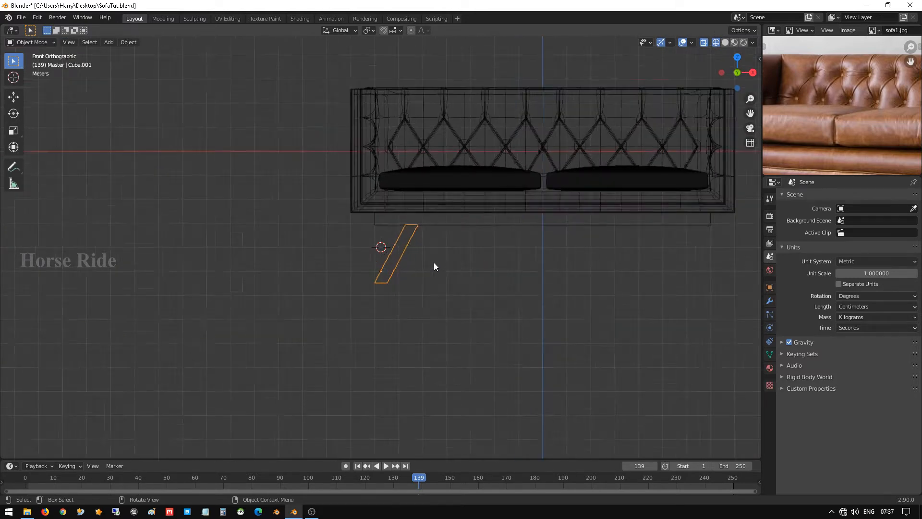
- Shorten the slanted leg by raising its bottom vertices about 50 cm along Z, and return to Object Mode with solid shading
key("Tab")
left_click_drag(344, 281, 499, 355)
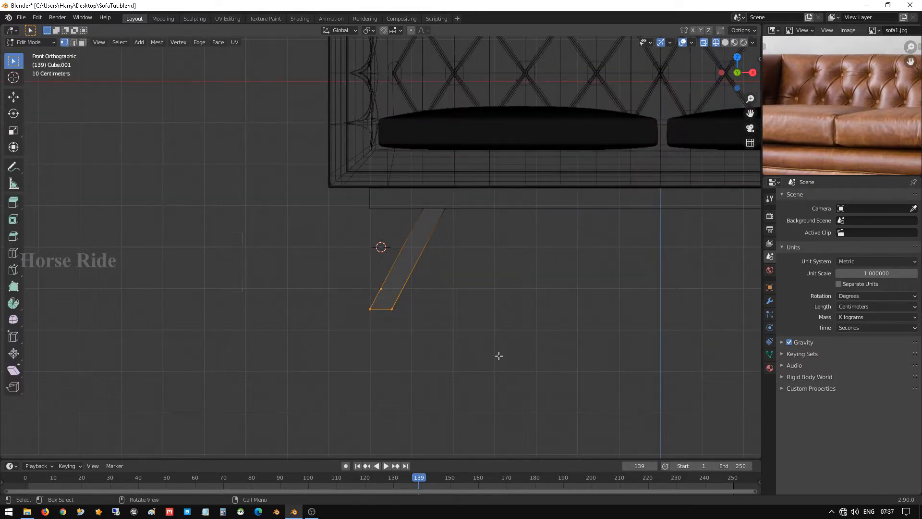
key("g")
key("z")
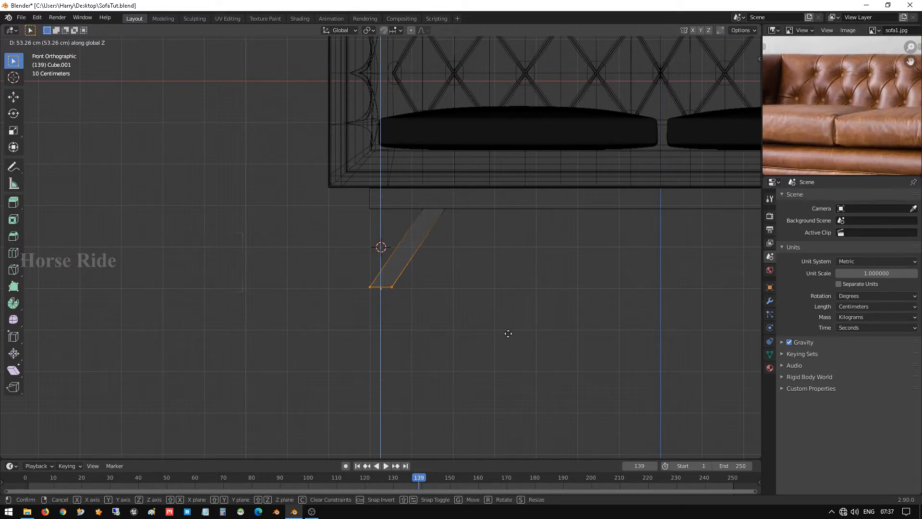
left_click(510, 334)
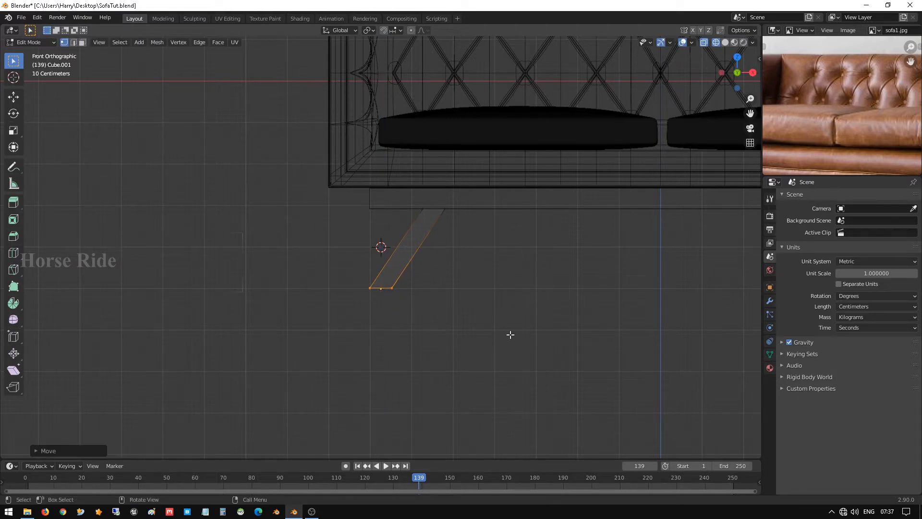
key("ctrl+KP_Add")
scroll(411, 264, "down", 1)
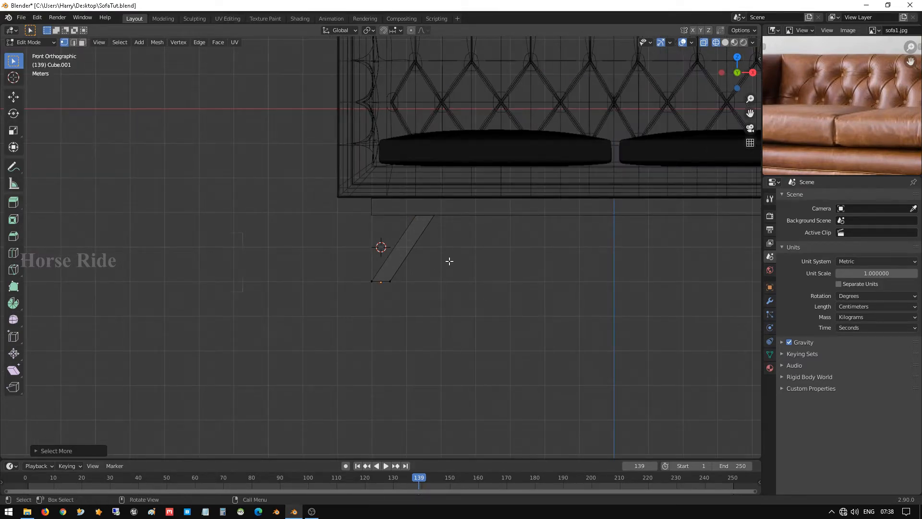
key("shift+z")
mouse_move(449, 261)
middle_mouse_down()
mouse_move(490, 263)
mouse_move(427, 239)
mouse_move(522, 242)
mouse_move(376, 252)
mouse_move(417, 260)
middle_mouse_up()
key("Tab")
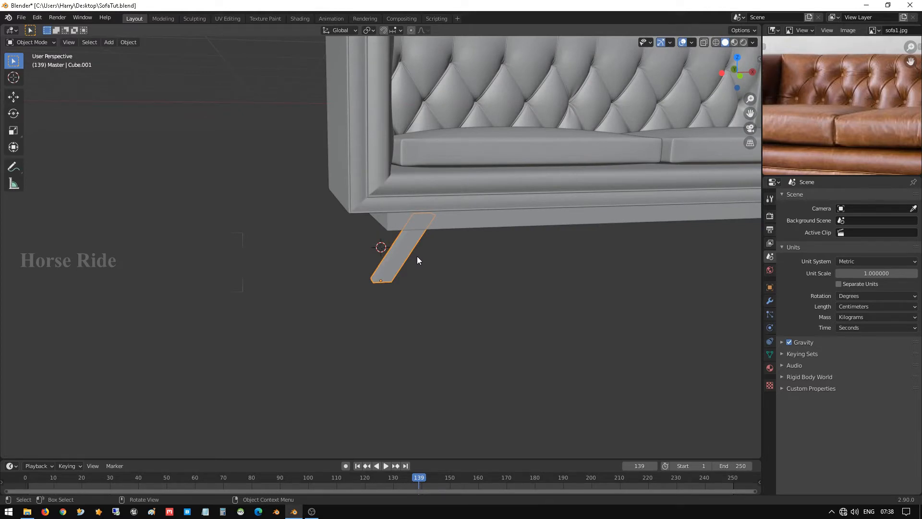
- Move the leg outward along X from the front view, and along Y toward the slab's front edge from the right view
key("KP_1")
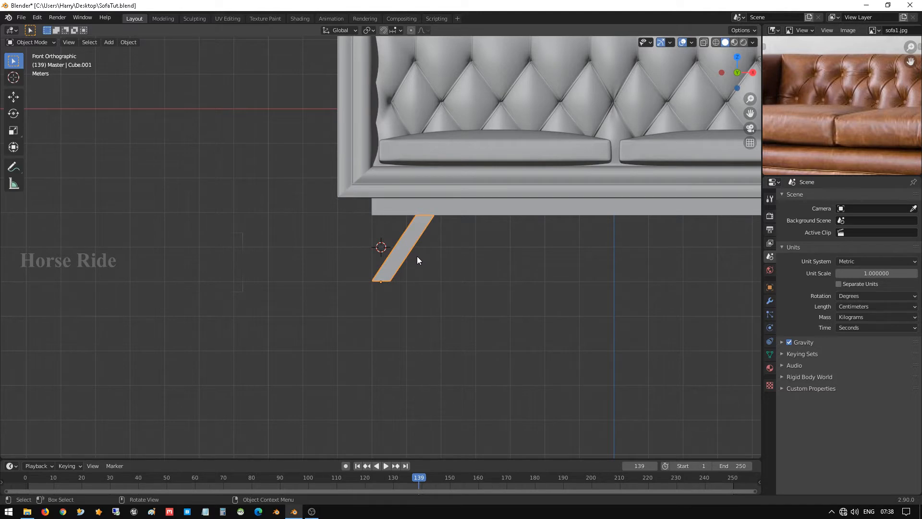
key("g")
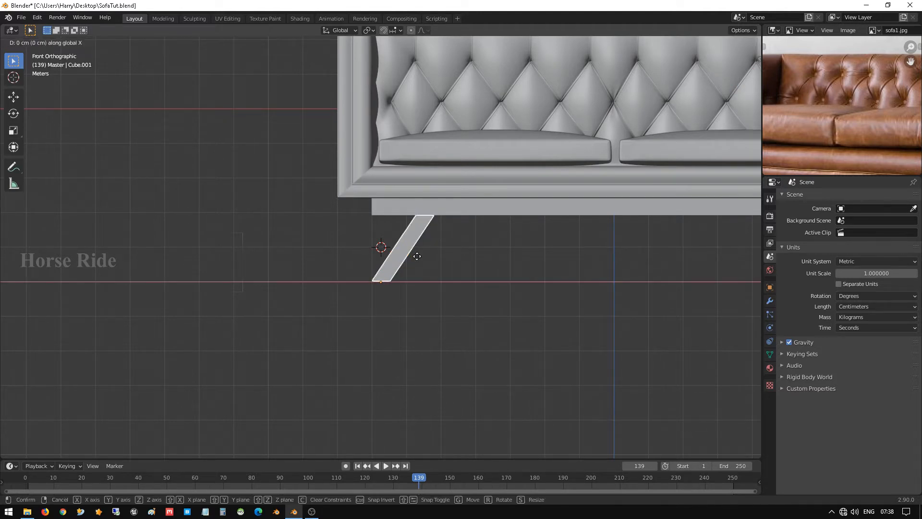
left_click(401, 260)
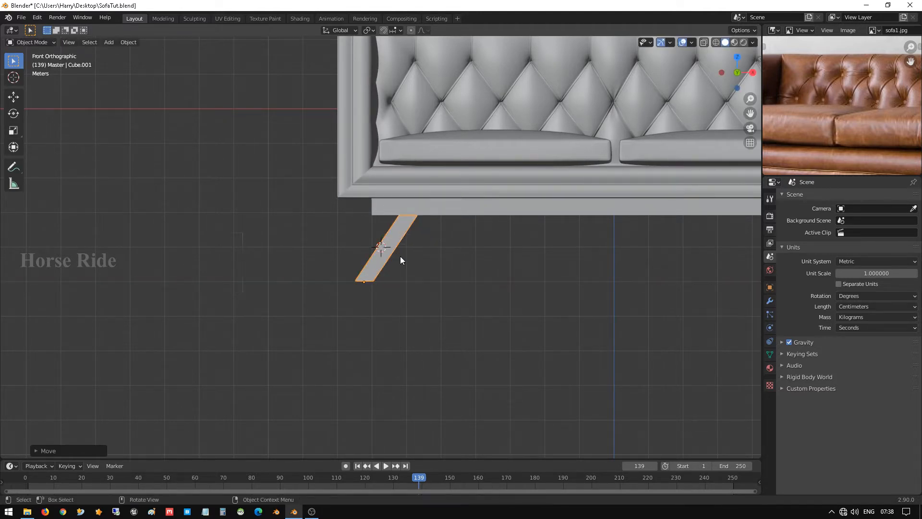
key("KP_3")
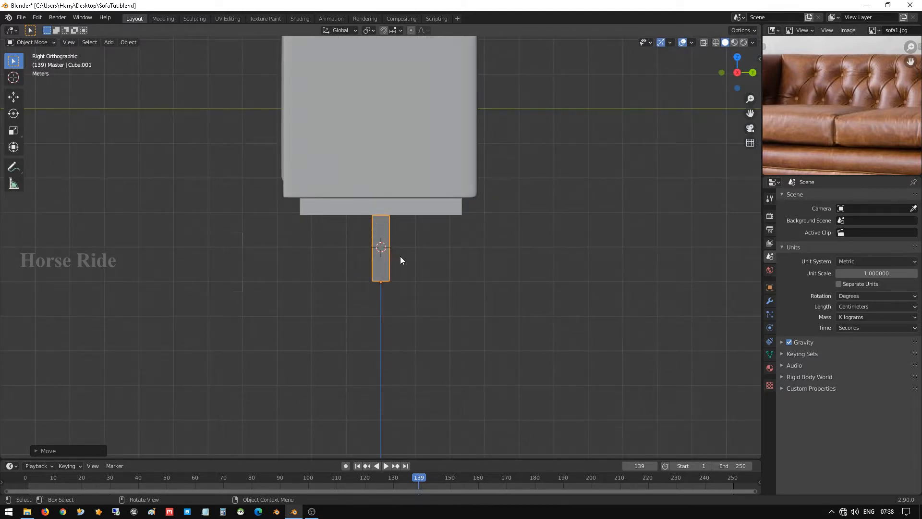
key("g")
key("y")
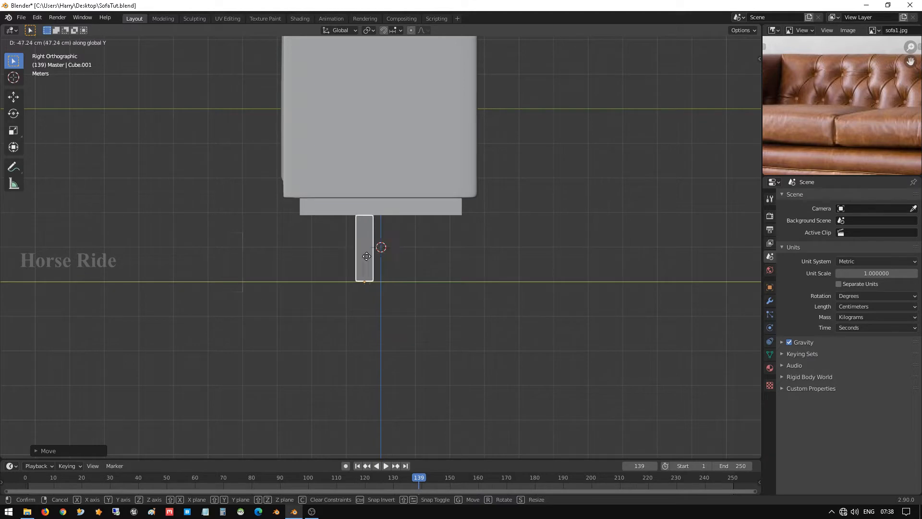
left_click(341, 259)
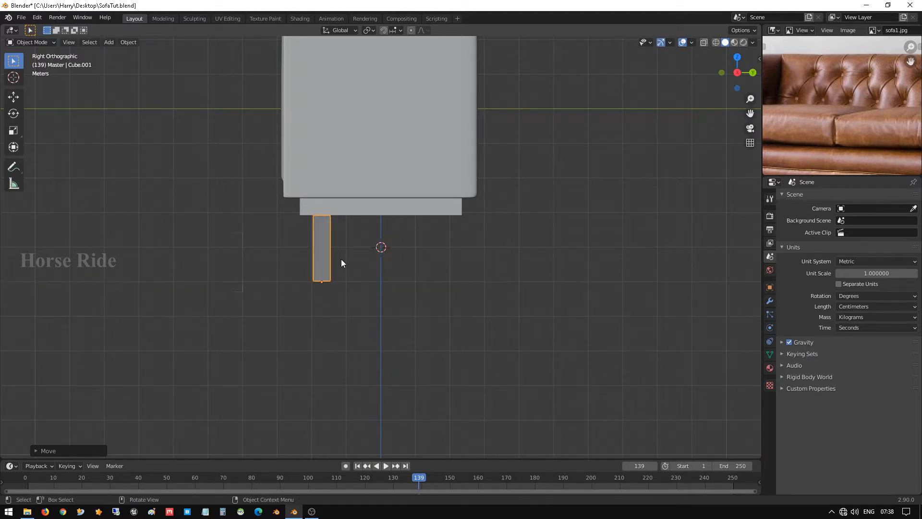
- Duplicate the leg and move the copy along Y to the rear edge of the base slab
key("shift+d")
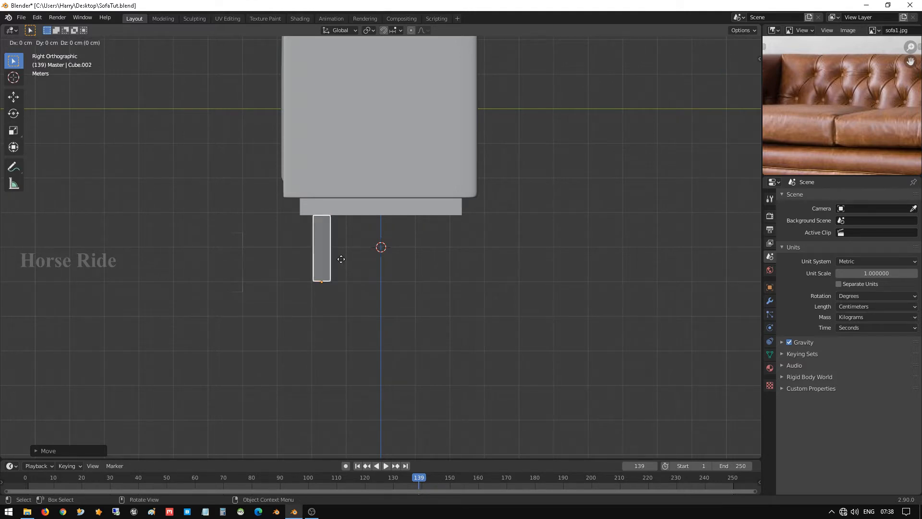
key("y")
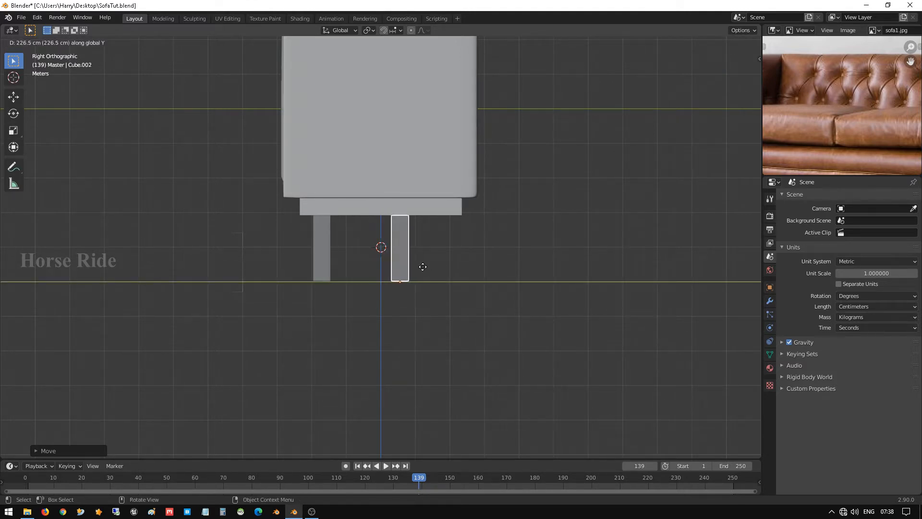
left_click(460, 275)
scroll(416, 229, "down", 3)
middle_click_drag(416, 229, 489, 243)
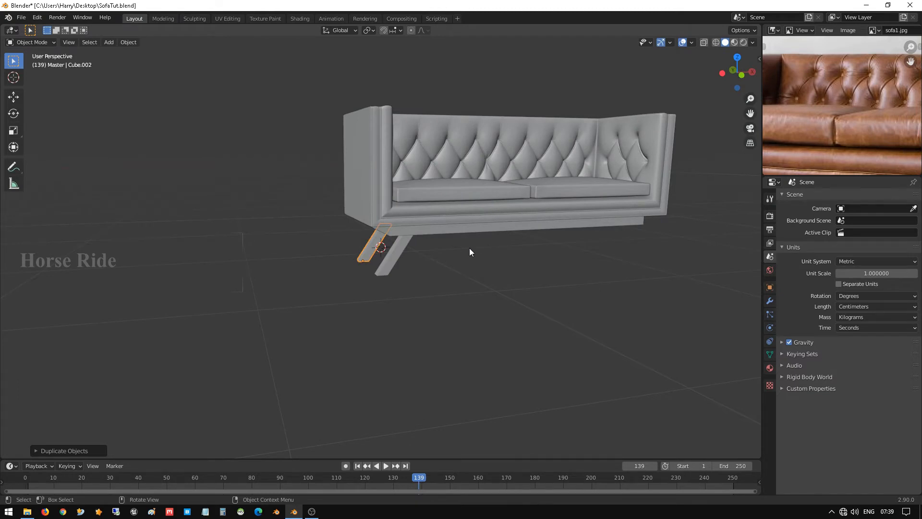
- Compare the front and rear legs with the reference photo and join them into one object
scroll(845, 139, "down", 4)
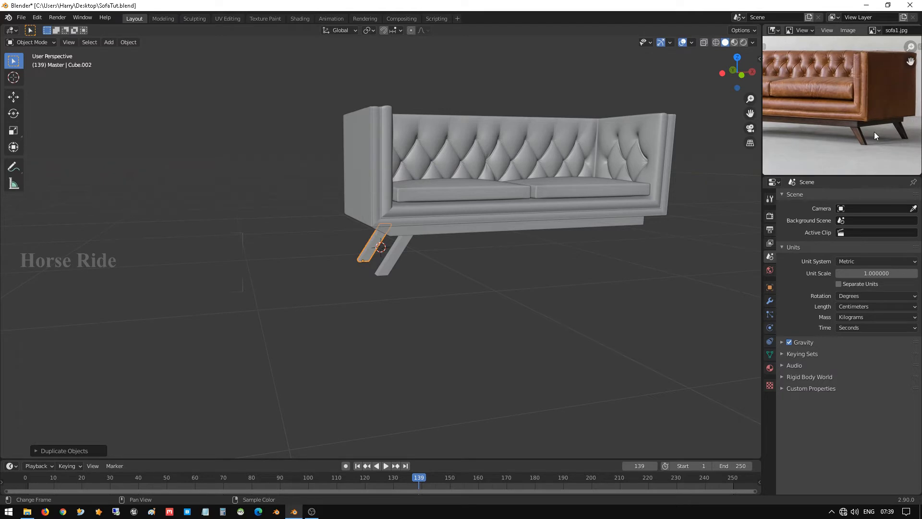
middle_click_drag(517, 124, 369, 259)
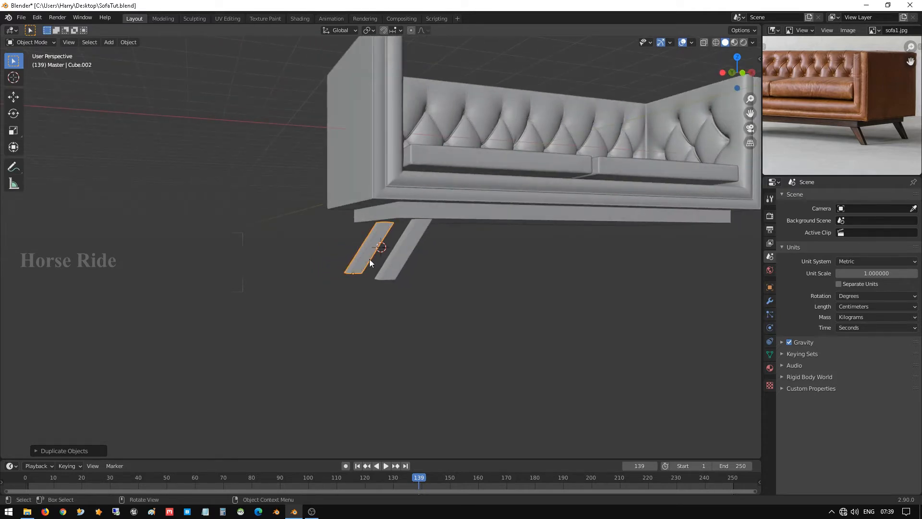
mouse_move(370, 252)
middle_mouse_down()
mouse_move(397, 267)
mouse_move(387, 250)
middle_mouse_up()
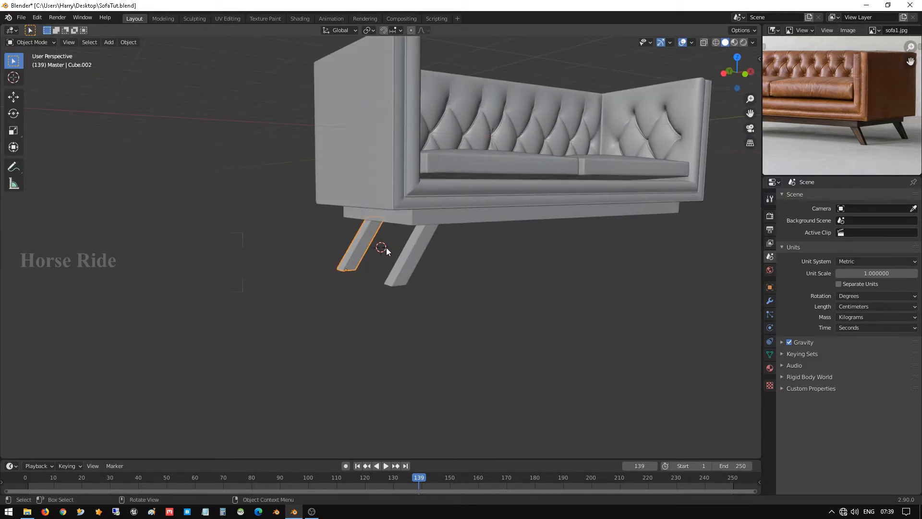
left_click(410, 259, "shift")
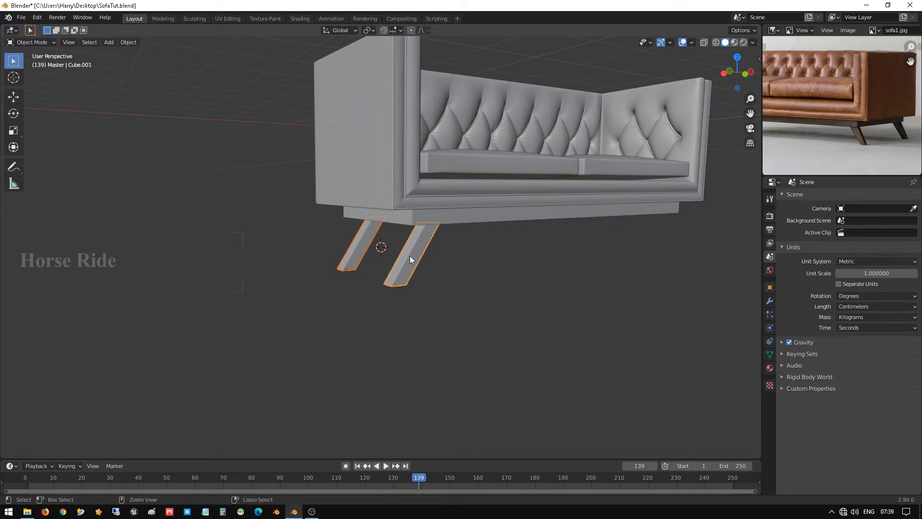
key("ctrl+j")
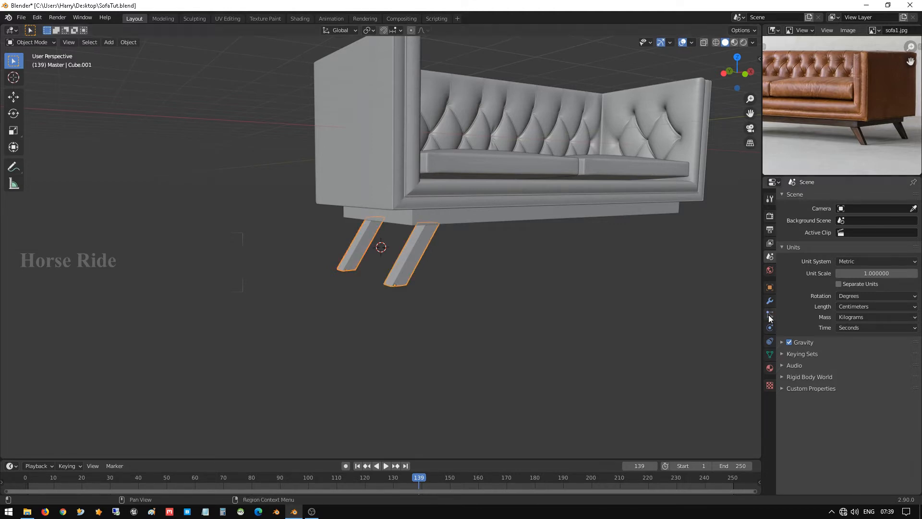
- Add a Mirror modifier to the joined legs and set it to mirror across both the X and Y axes
left_click(770, 301)
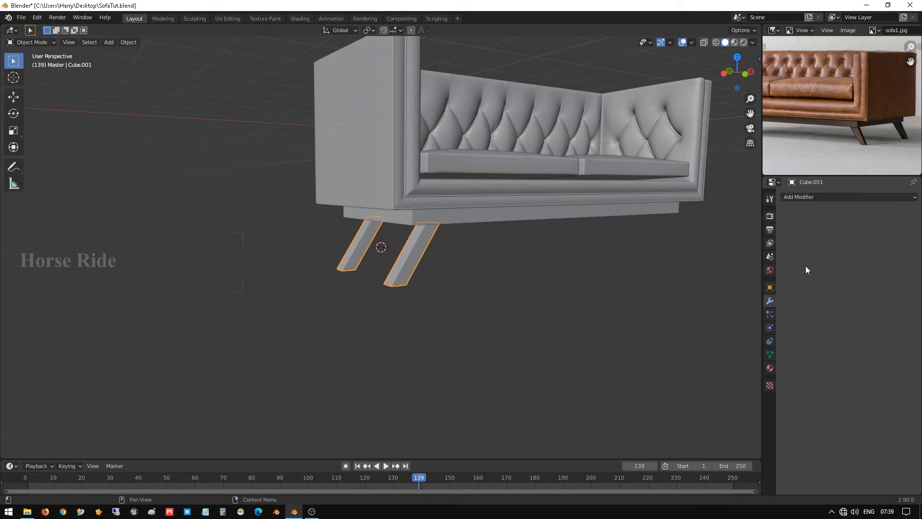
left_click(825, 197)
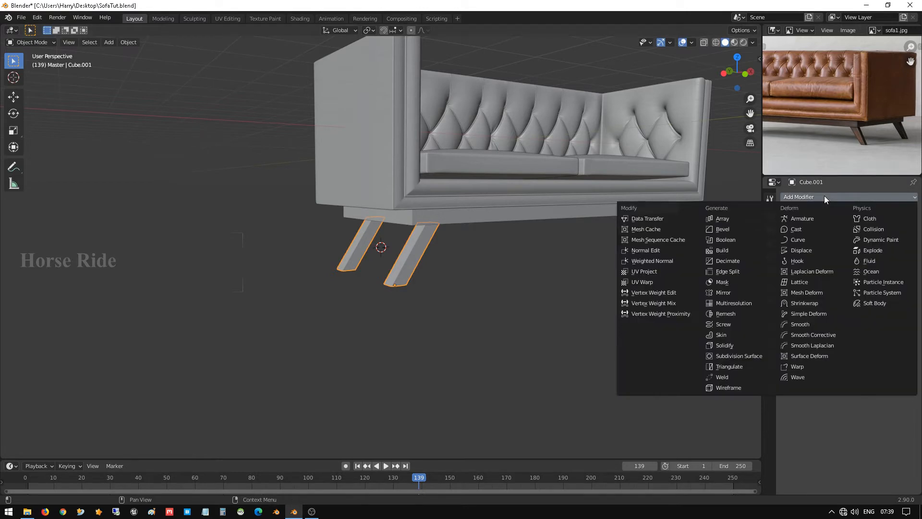
left_click(748, 292)
left_click(845, 228)
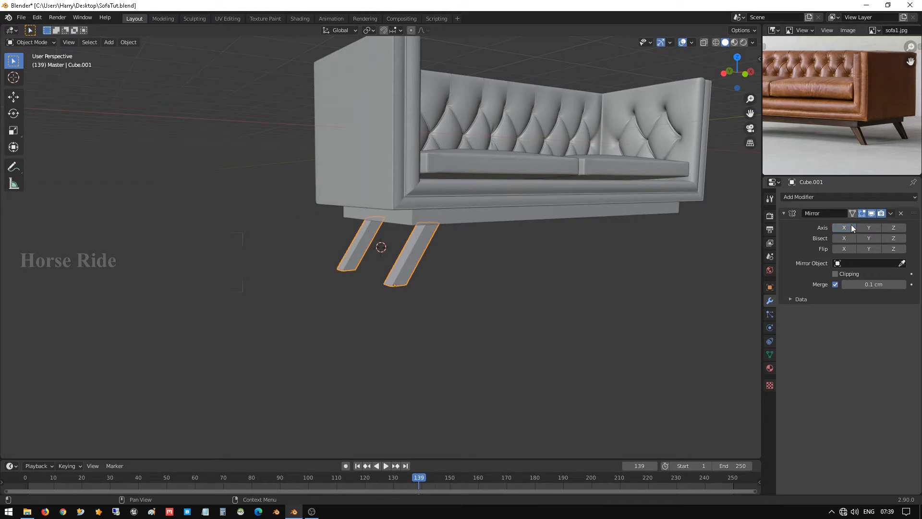
left_click(868, 224)
mouse_move(519, 297)
middle_mouse_down()
mouse_move(483, 296)
mouse_move(524, 294)
middle_mouse_up()
left_click(846, 229)
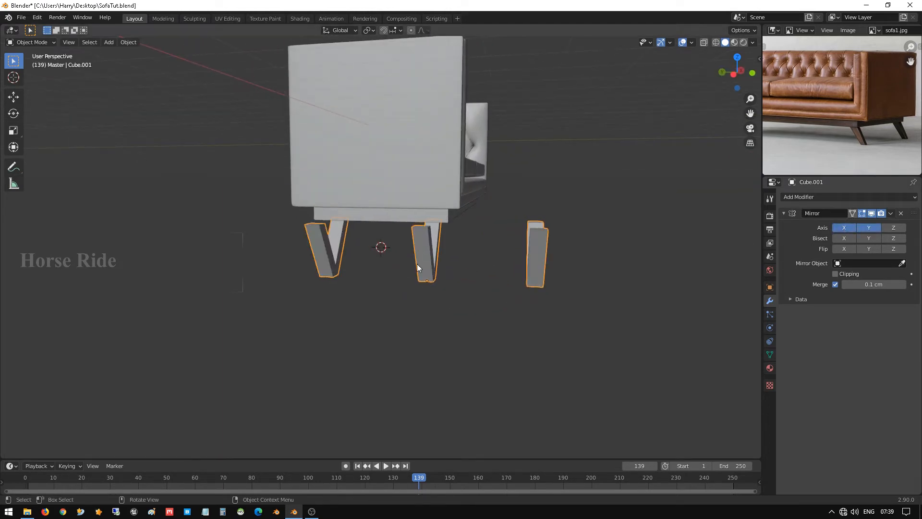
- Remove the Mirror modifier from the joined legs
middle_click_drag(417, 263, 428, 290)
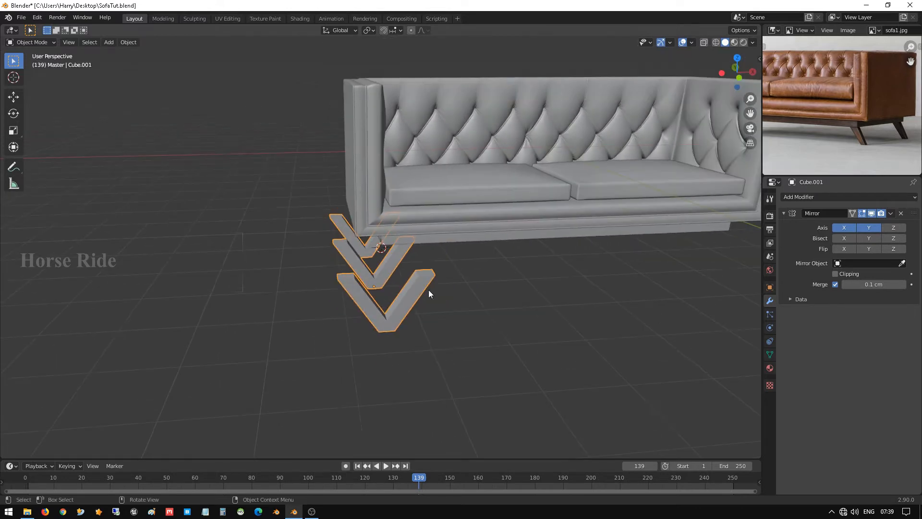
left_click(901, 214)
middle_click_drag(364, 274, 416, 268)
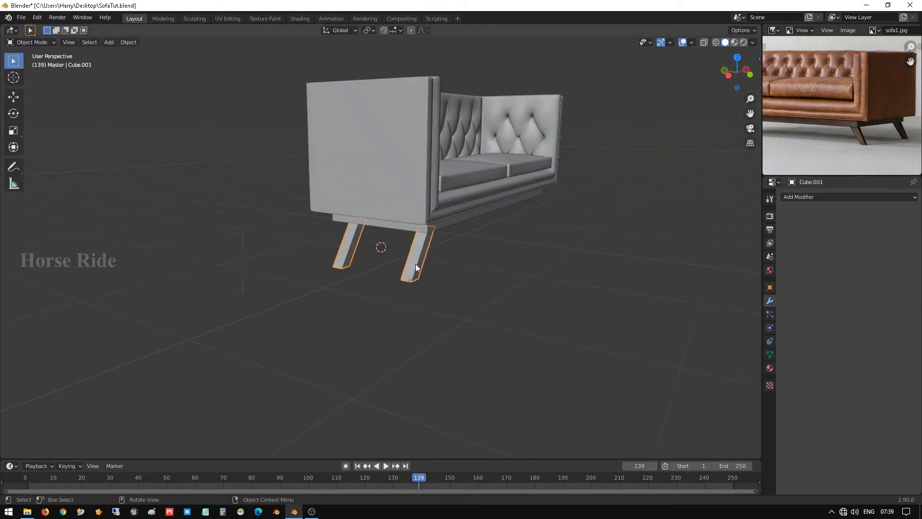
middle_click_drag(515, 265, 461, 250)
- Duplicate the joined pair of legs and move the copy along X toward the opposite end of the base slab in front view
key("KP_1")
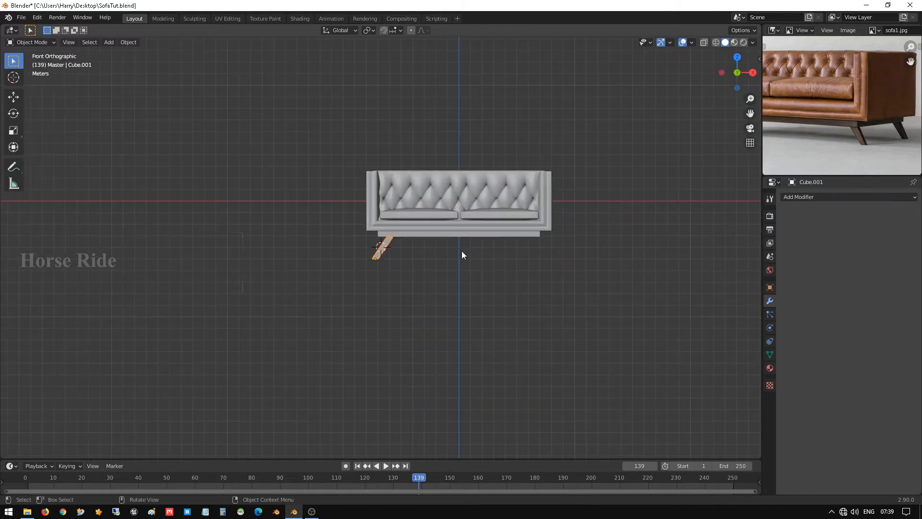
scroll(462, 251, "up", 8)
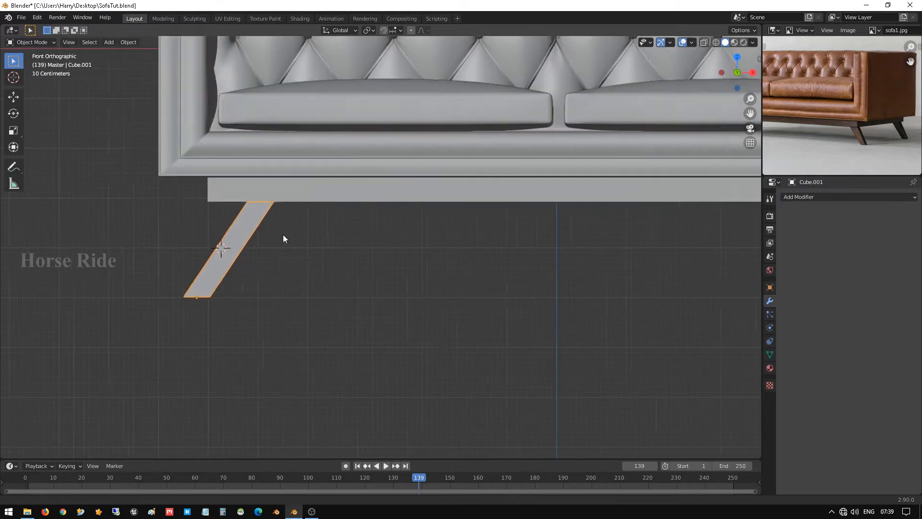
scroll(242, 234, "down", 2)
key("shift+d")
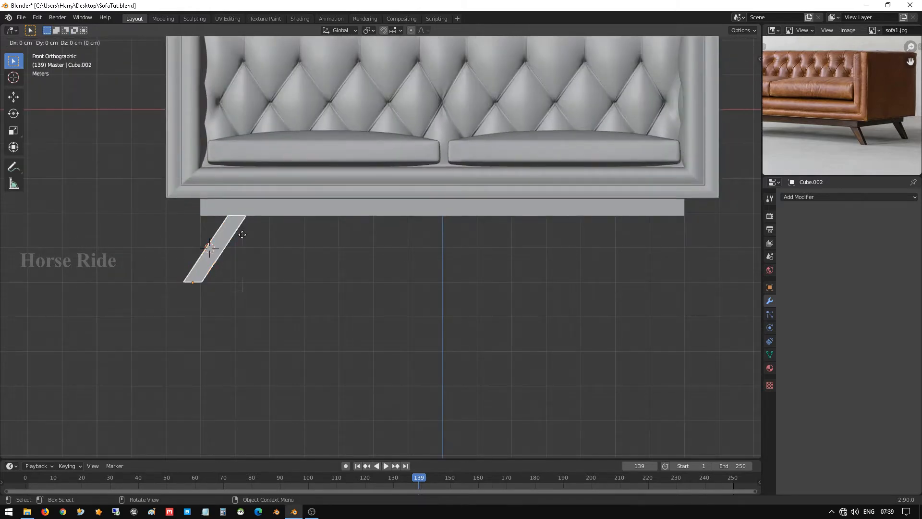
key("x")
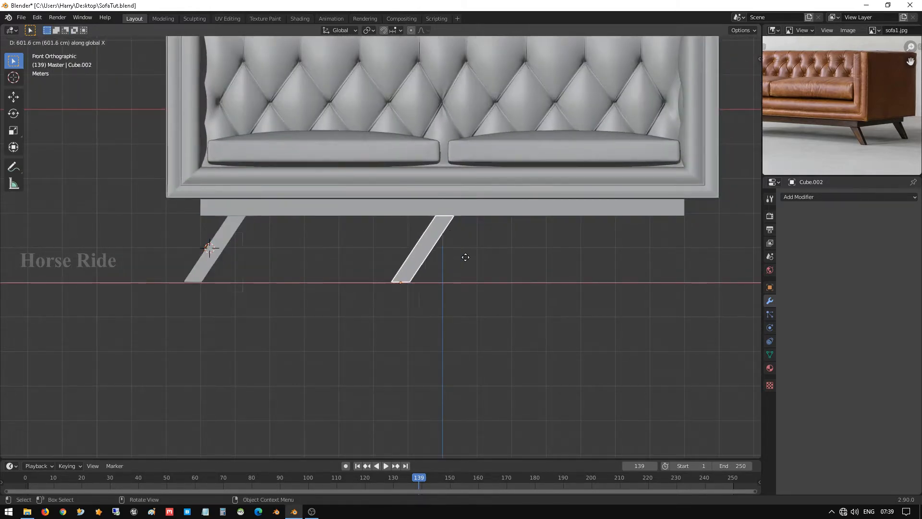
left_click(653, 282)
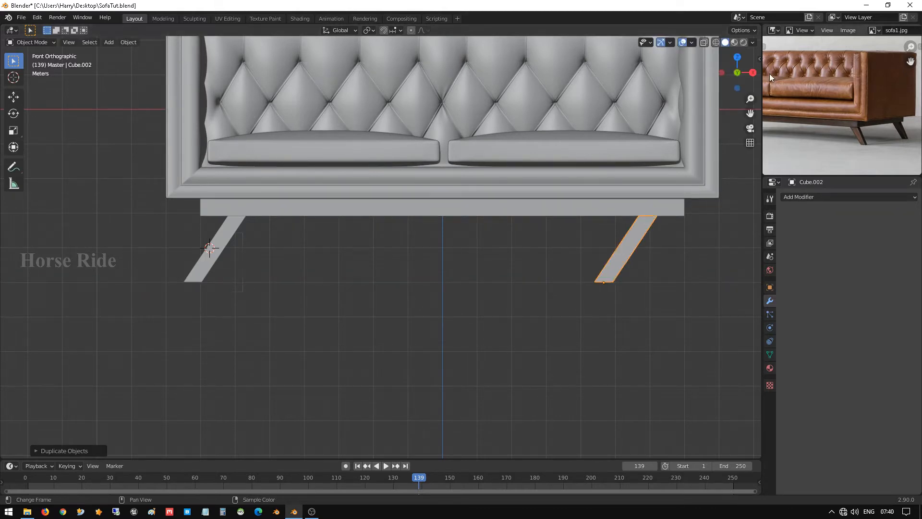
- Set the duplicated legs' Z rotation to 180°
key("n")
left_click(756, 61)
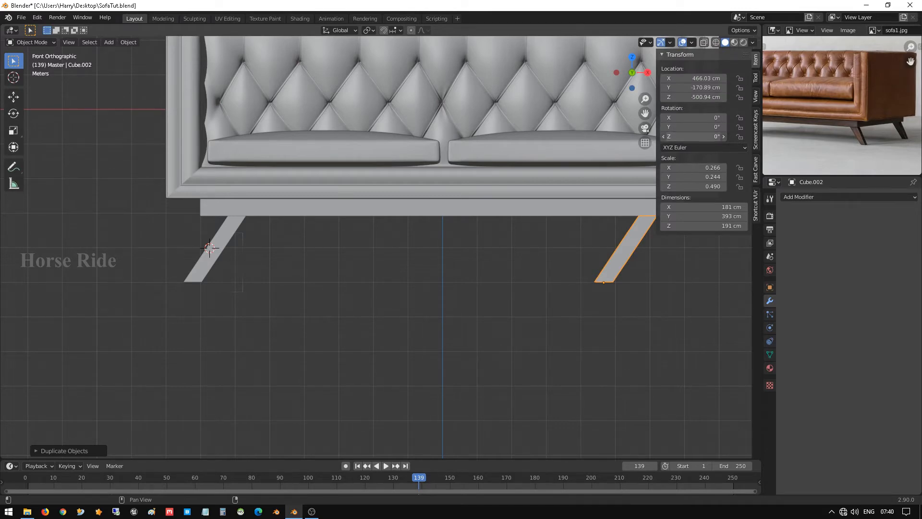
mouse_move(694, 136)
left_mouse_down()
mouse_move(753, 136)
mouse_move(690, 136)
left_mouse_up()
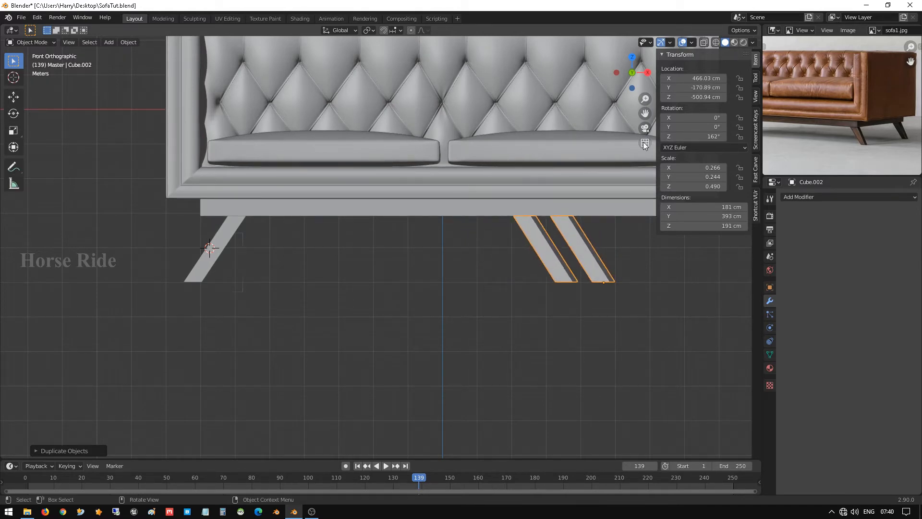
left_click(690, 136)
type("180")
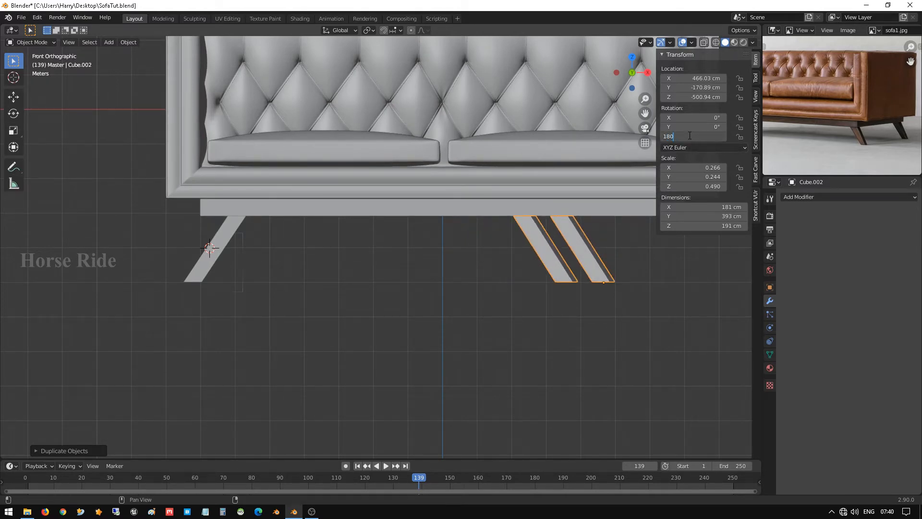
key("Return")
- Move the rotated legs about 253.4 cm along X to the outer end of the base slab
scroll(531, 244, "down", 2)
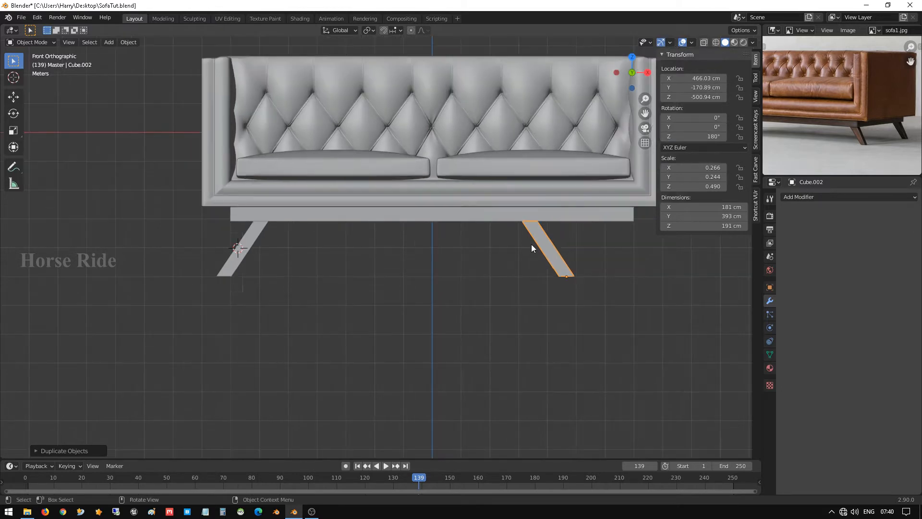
middle_click_drag(509, 265, 499, 264, "shift")
key("g")
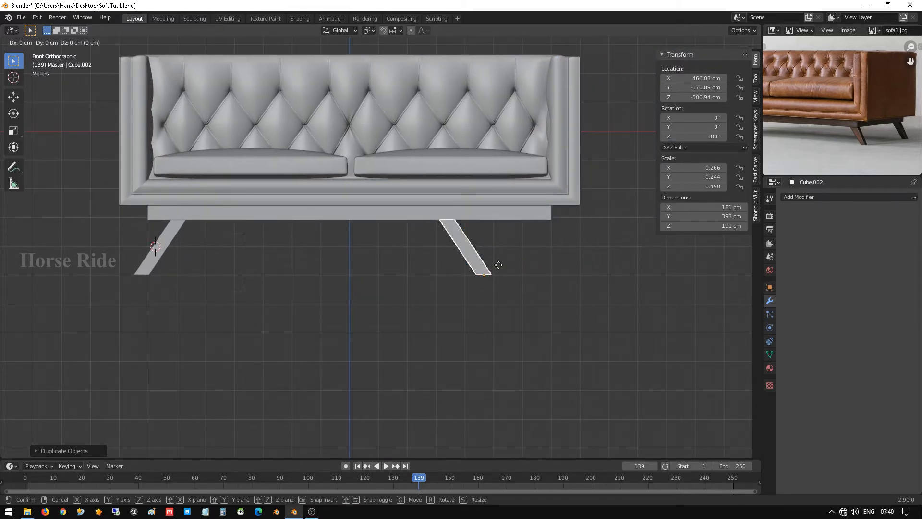
key("x")
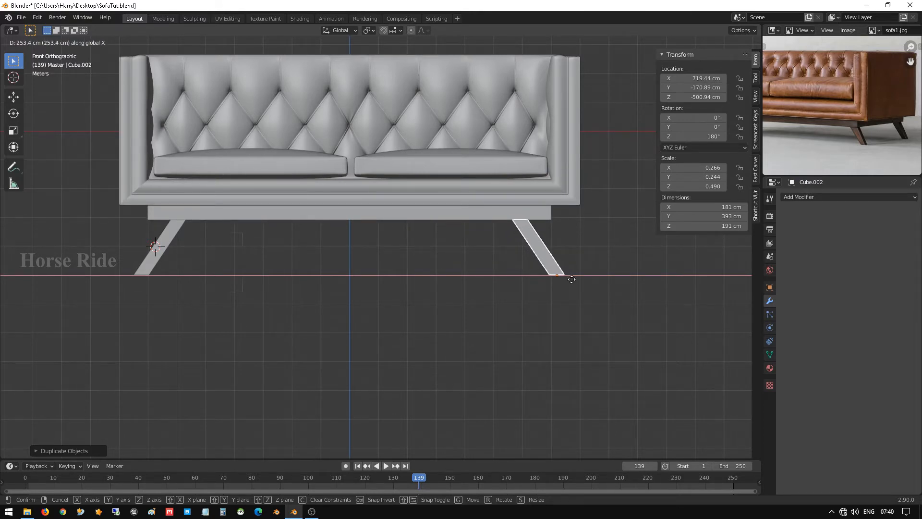
left_click(571, 279)
- From the right view, move the rotated legs about 346.8 cm along Y so they sit under the base slab
middle_click_drag(584, 240, 370, 241)
key("KP_3")
key("g")
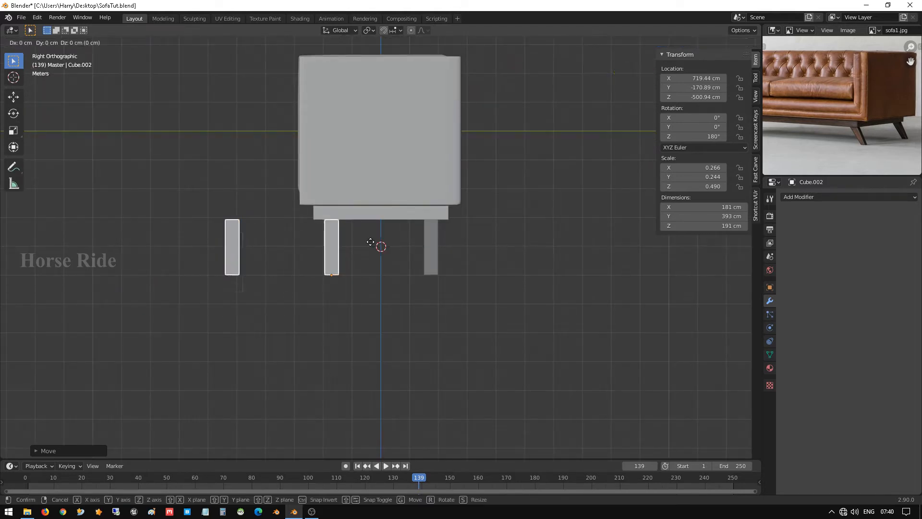
key("y")
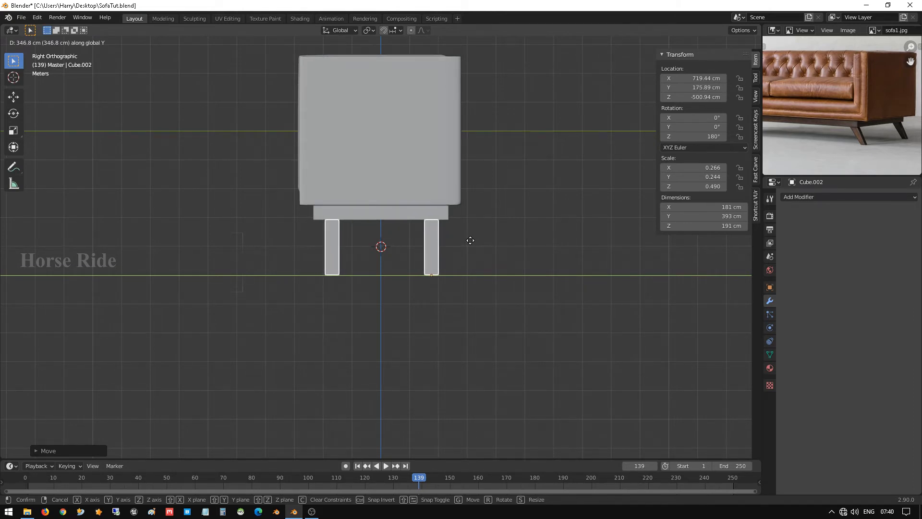
left_click(470, 240)
- Fine-tune the rotated legs along Y to about 173.92 cm so their edges line up with the original legs
scroll(457, 243, "up", 8)
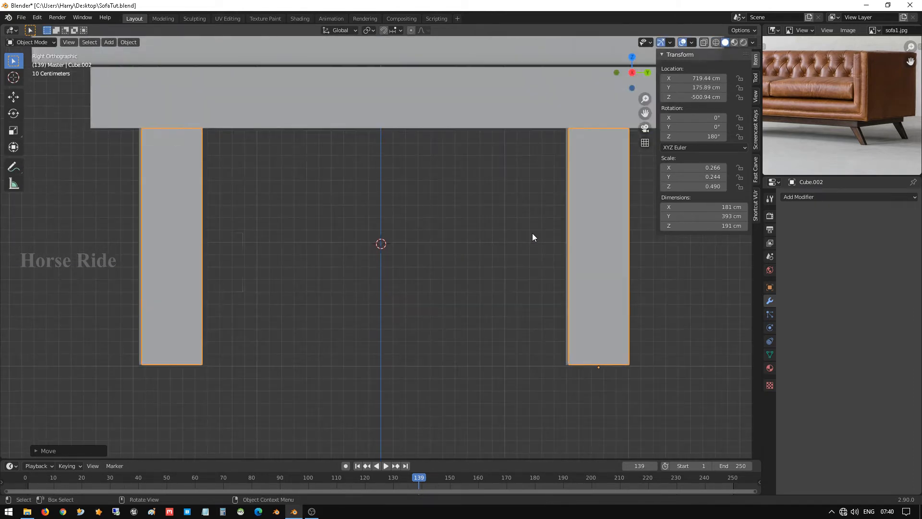
middle_click_drag(532, 235, 406, 262, "shift")
scroll(482, 230, "up", 7)
middle_click_drag(484, 227, 420, 266, "shift")
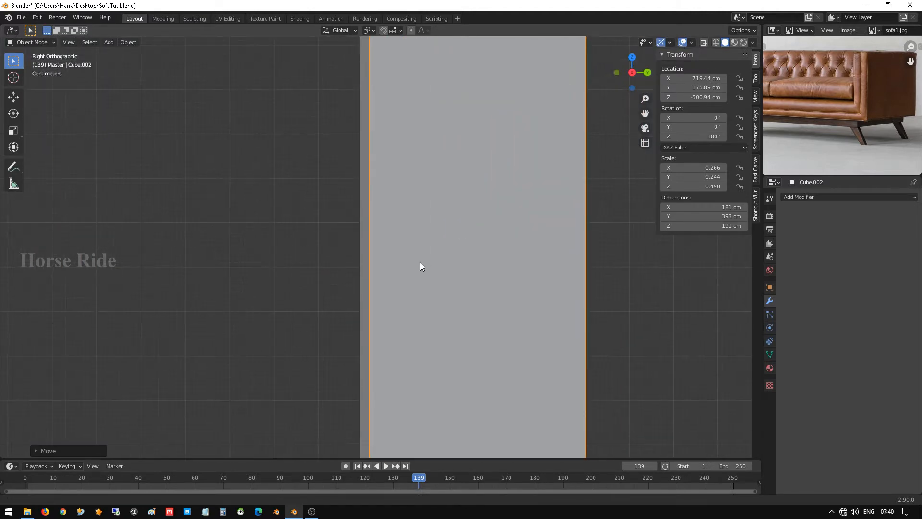
key("g")
key("y")
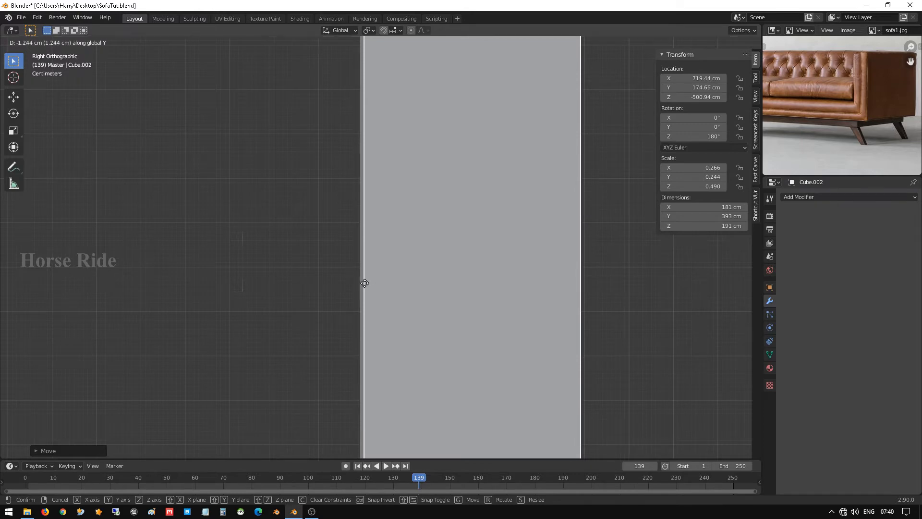
left_click(331, 274)
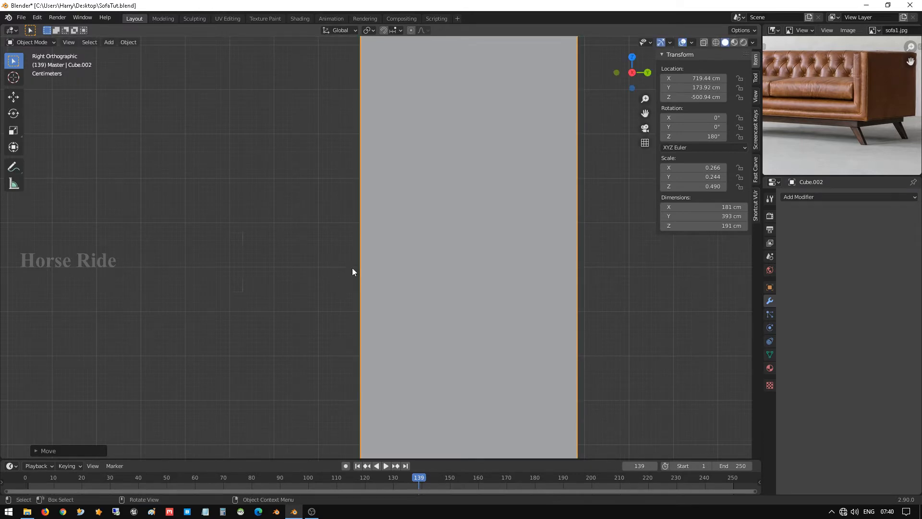
- Select both seat cushions and scale them along Z to about 141 cm high
scroll(365, 224, "down", 5)
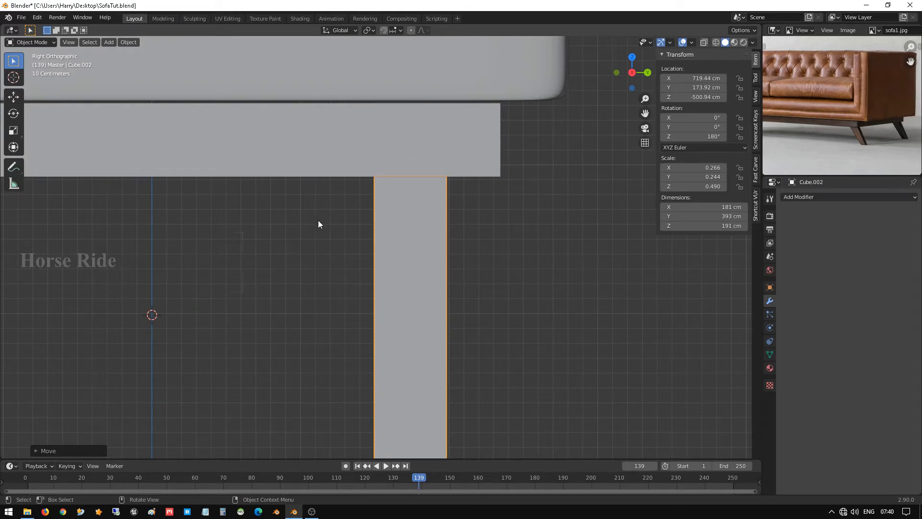
scroll(318, 225, "down", 5)
middle_click_drag(312, 218, 362, 174)
scroll(360, 172, "down", 5)
middle_click_drag(404, 198, 444, 211)
scroll(443, 211, "up", 2)
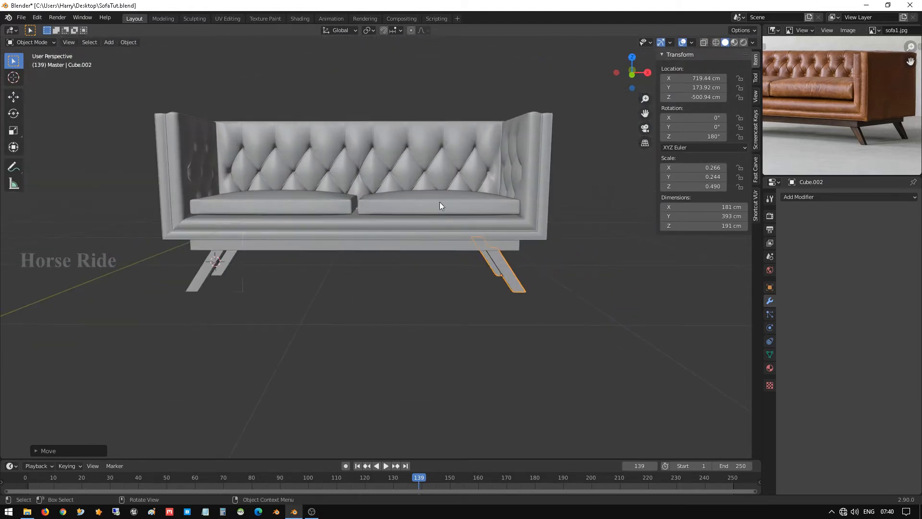
left_click(440, 202)
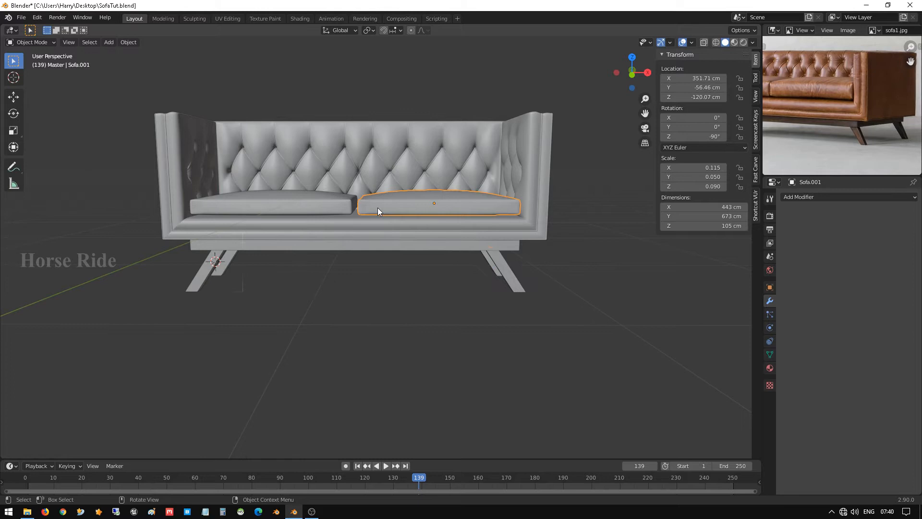
left_click(264, 196, "shift")
key("KP_1")
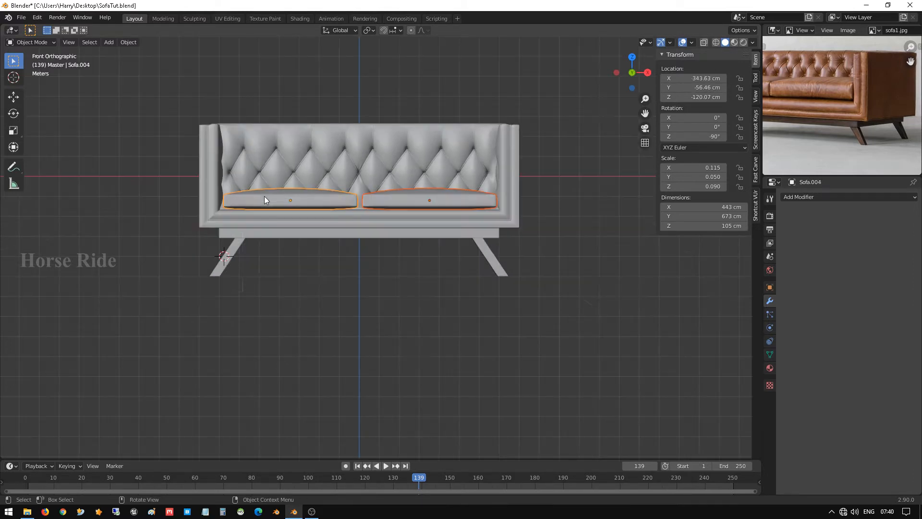
key("s")
key("z")
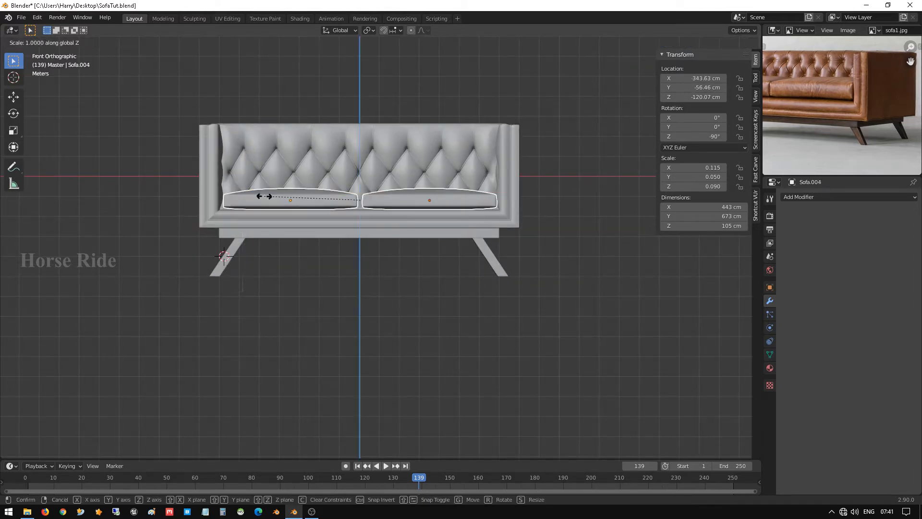
left_click(238, 158)
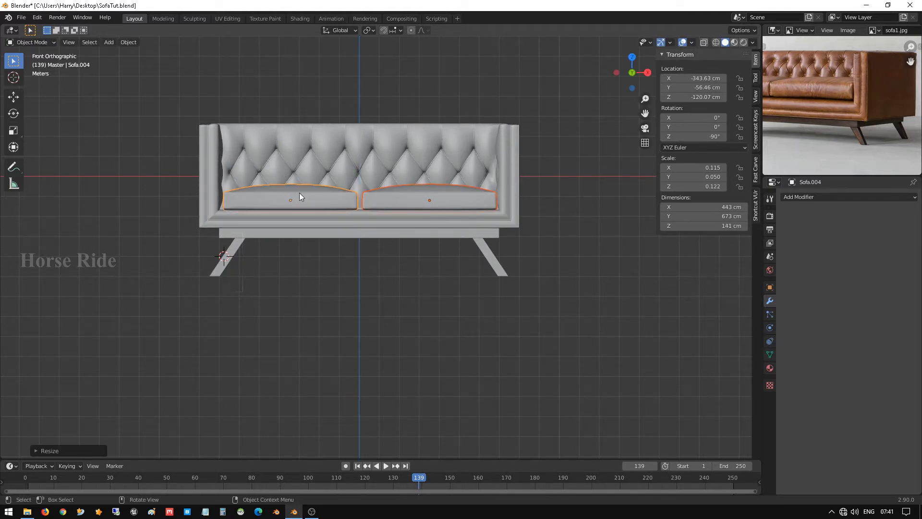
- Reselect both seat cushions and raise them about 4.8 cm along Z
left_click(408, 204)
left_click(451, 196)
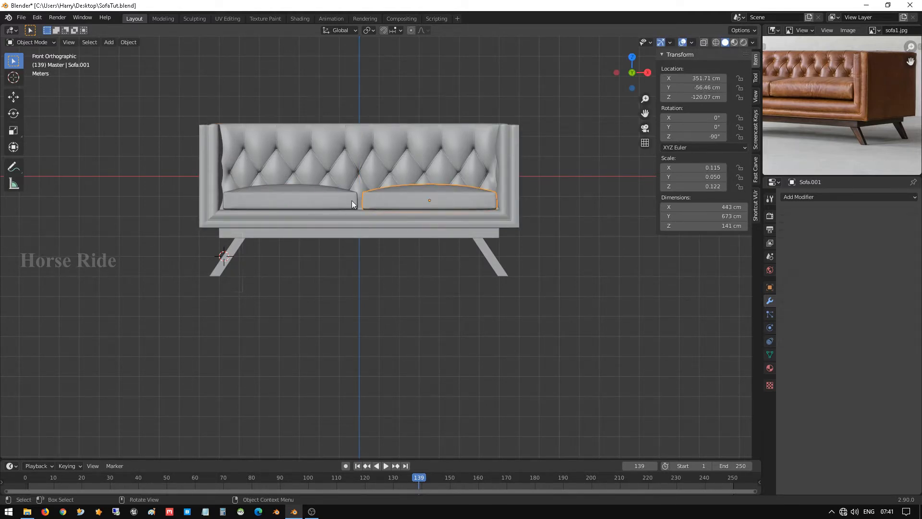
left_click(293, 201, "shift")
left_click(460, 204, "shift")
key("g")
key("z")
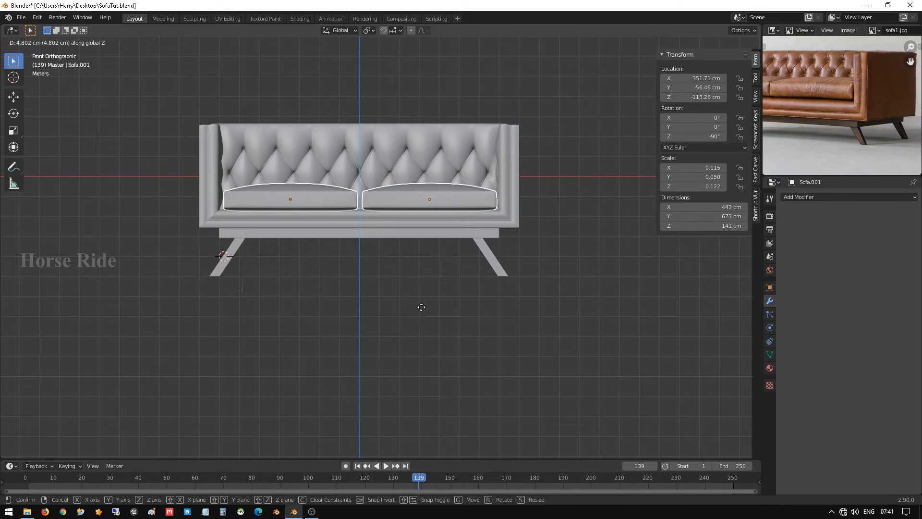
left_click(421, 307)
- Examine the thickened cushions and tufted backrest up close, and check the tuft buttons in the reference photo
middle_click_drag(482, 200, 468, 177)
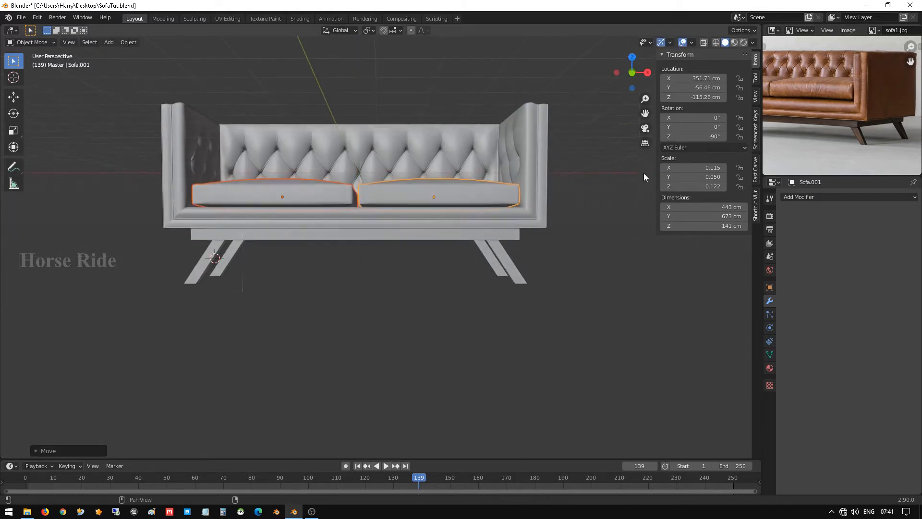
left_click(650, 146)
middle_click_drag(578, 174, 546, 201)
middle_click_drag(391, 155, 339, 174)
scroll(341, 172, "up", 1)
middle_click_drag(364, 119, 432, 250, "shift")
scroll(823, 66, "up", 3)
scroll(838, 59, "up", 3)
middle_click_drag(842, 56, 848, 172)
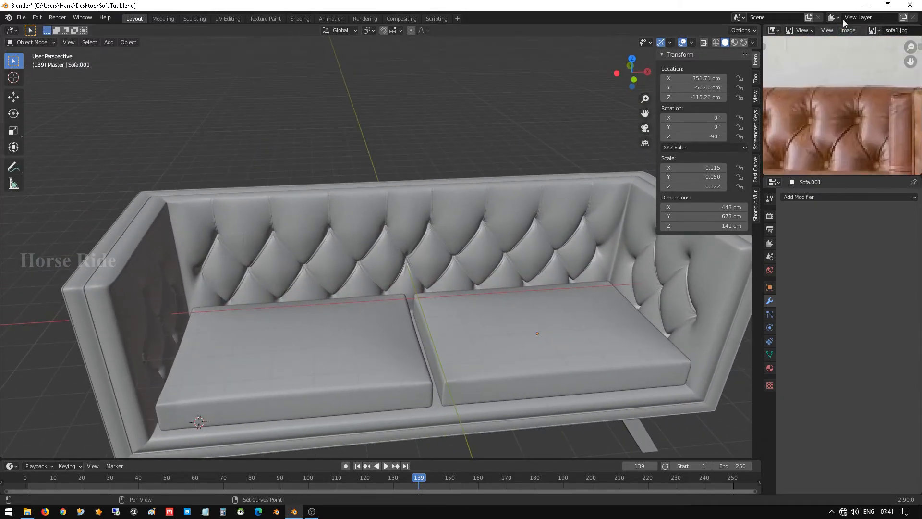
scroll(391, 260, "up", 3)
- Show the front view in wireframe and enter Edit Mode on the sofa base
middle_click_drag(391, 260, 415, 184)
key("KP_1")
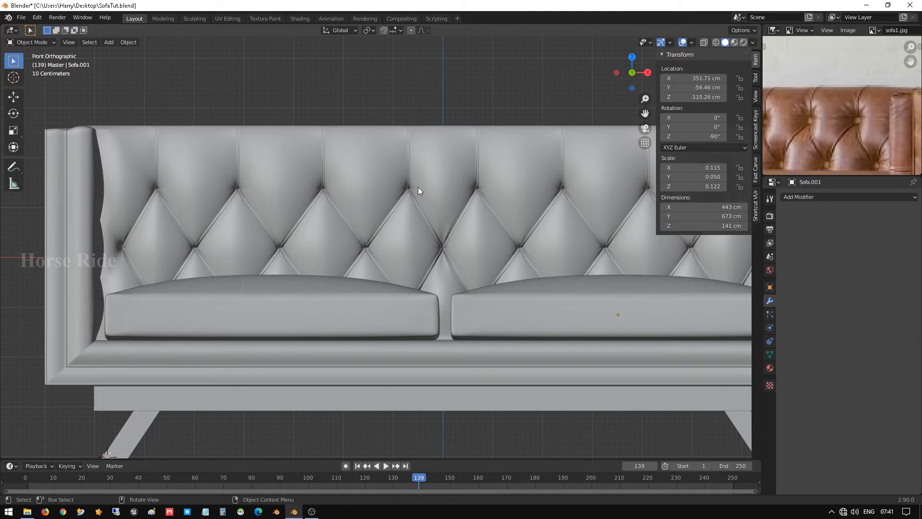
key("shift+z")
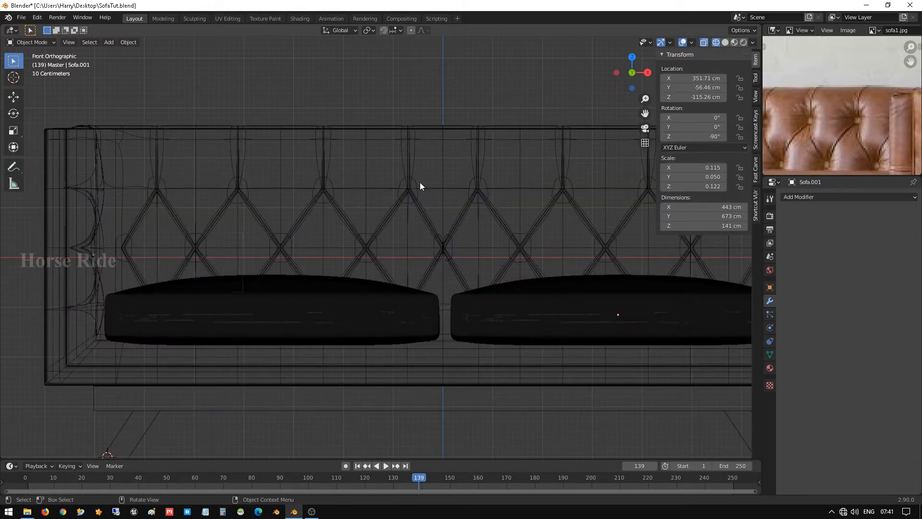
left_click(420, 186)
key("Tab")
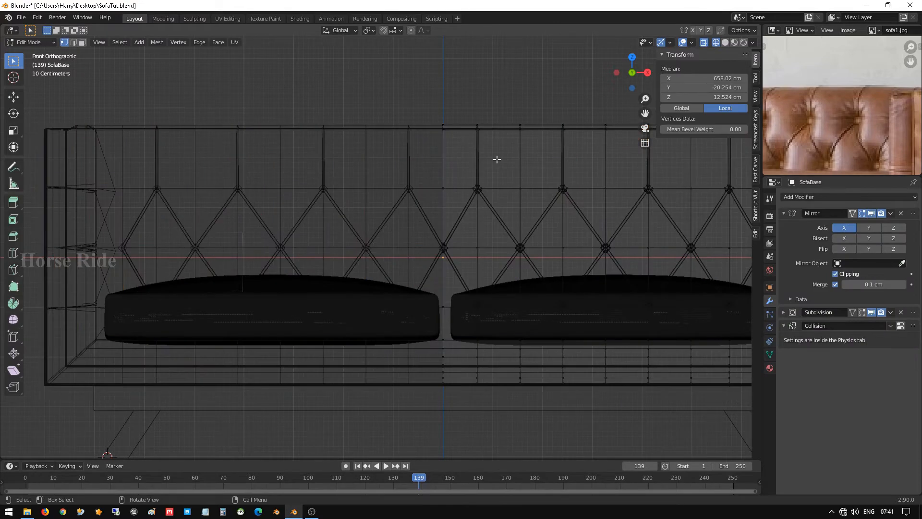
- Select the innermost upper tuft's vertices on the backrest, right of the centre line, and snap the 3D cursor to them
left_click(478, 189)
middle_click_drag(469, 189, 503, 205)
left_click(500, 202, "shift")
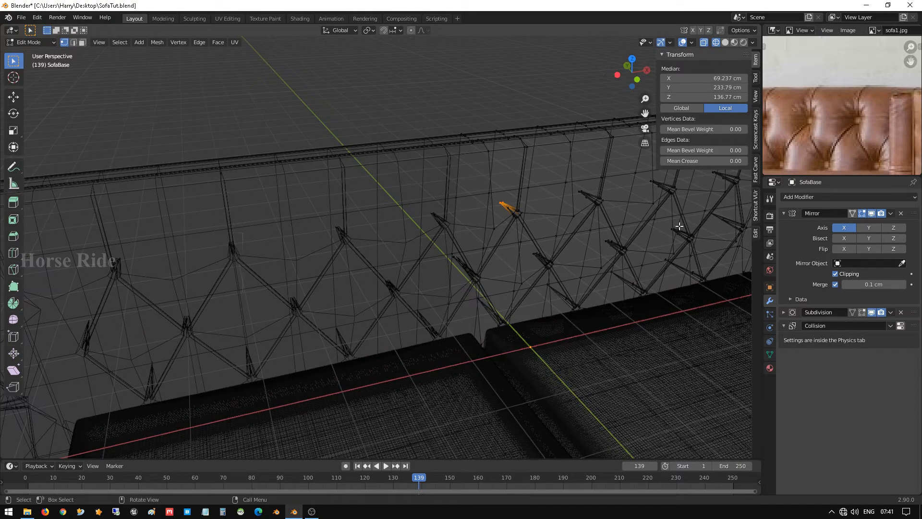
middle_click_drag(680, 227, 633, 200)
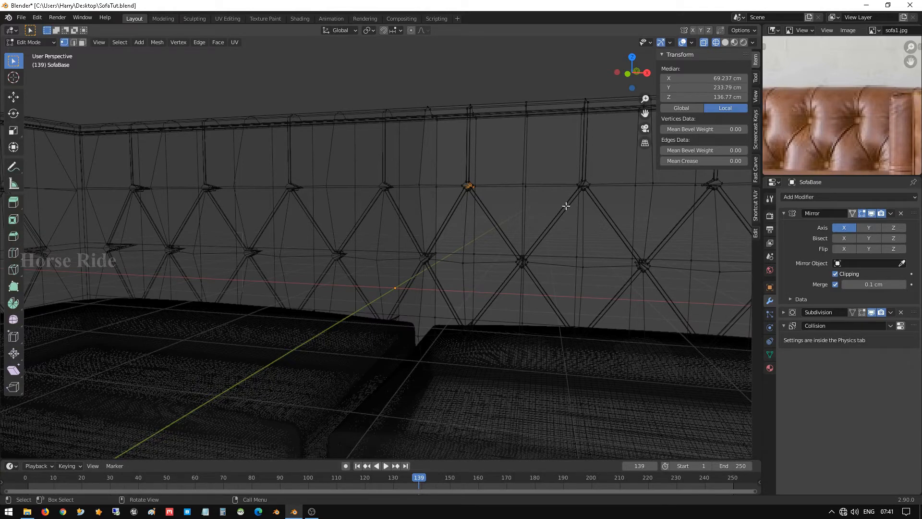
key("shift+s")
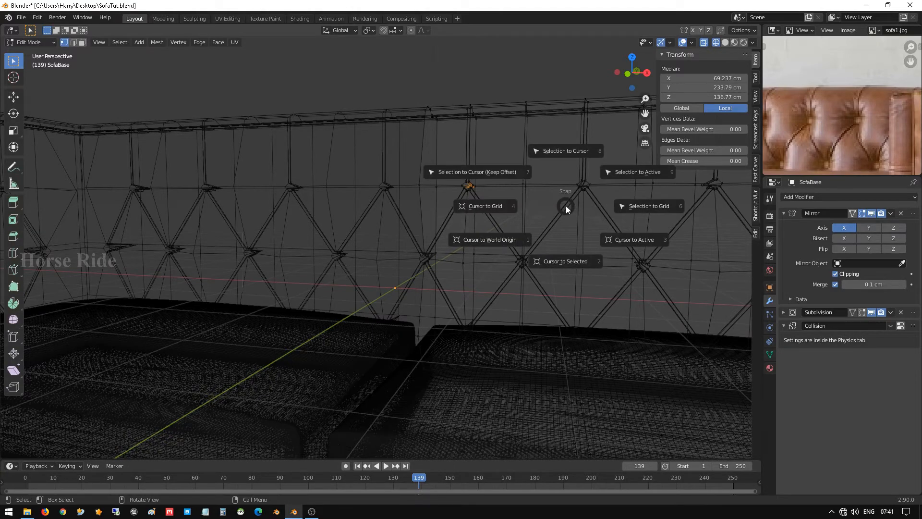
left_click(568, 259)
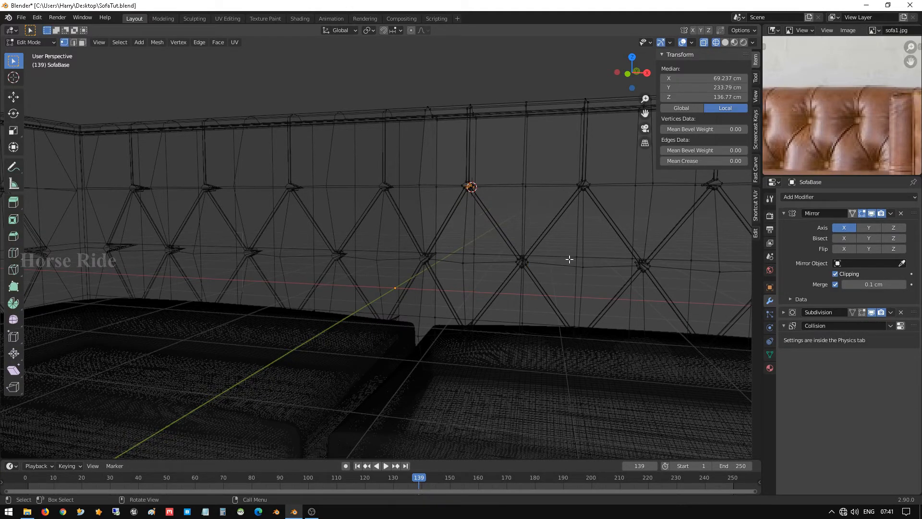
- Show the front view in solid shading, leave Edit Mode and add a UV sphere at the 3D cursor
key("KP_1")
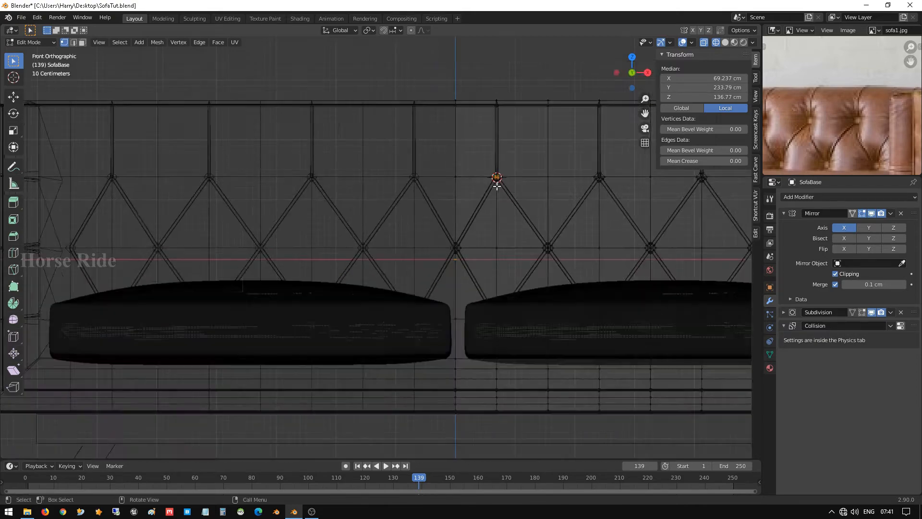
key("shift+z")
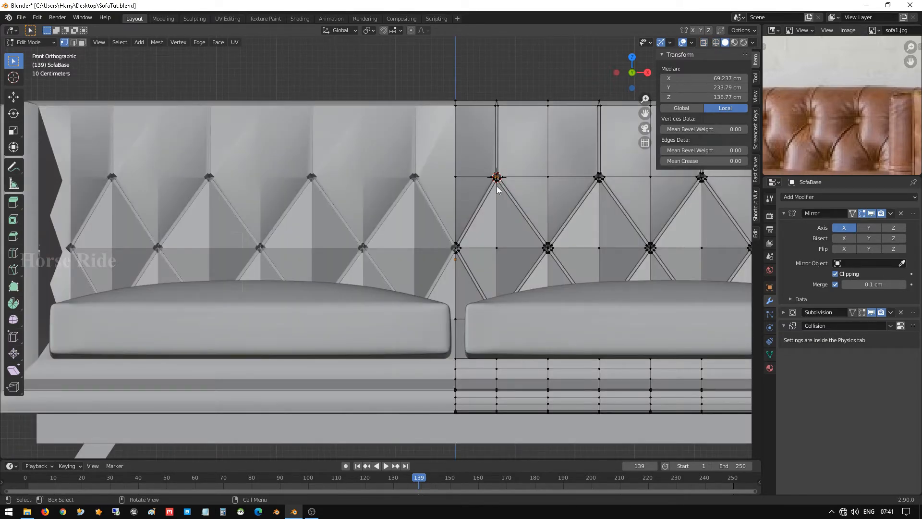
key("Tab")
key("shift+a")
mouse_move(499, 179)
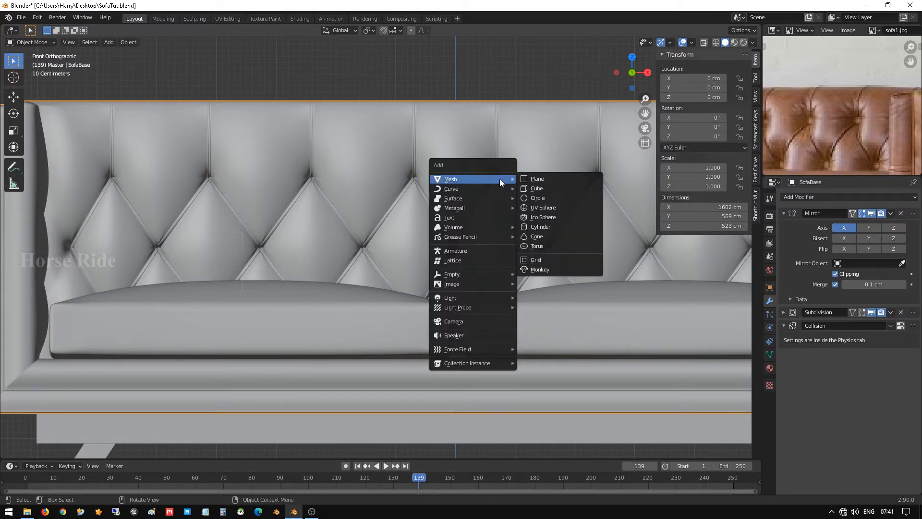
left_click(560, 210)
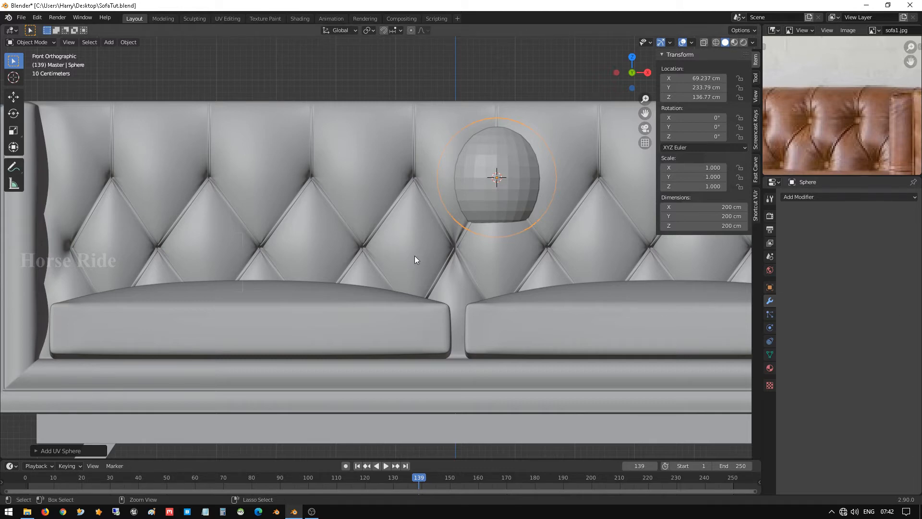
- Give the sphere a level 2 subdivision modifier and shade it smooth
key("ctrl+2")
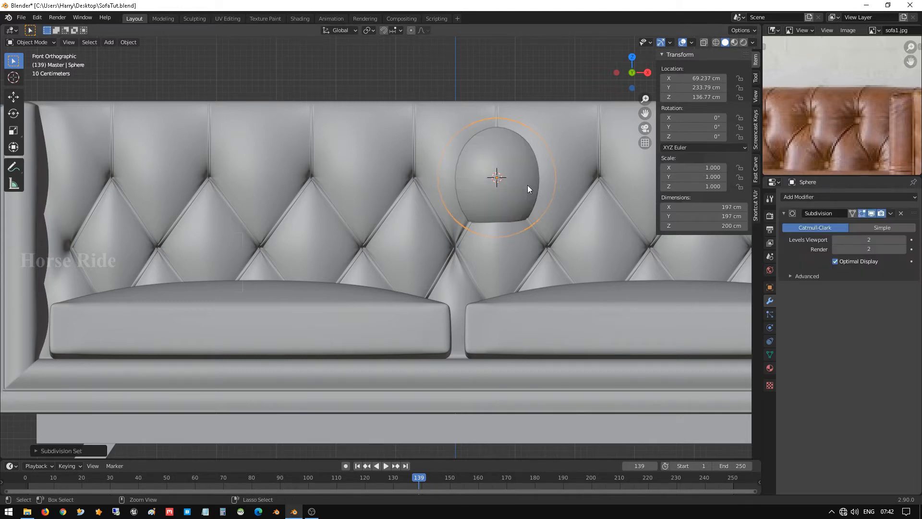
scroll(509, 169, "up", 1)
right_click(509, 168)
left_click(539, 151)
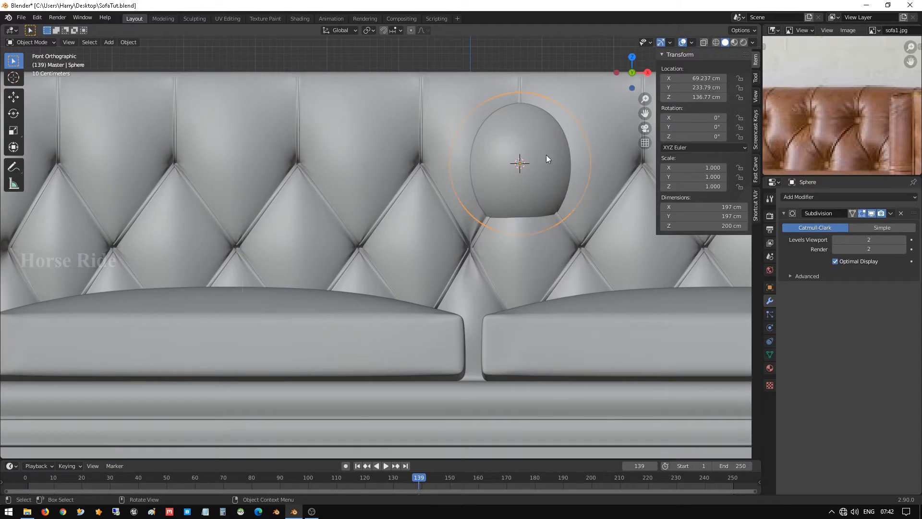
- Reselect the sphere and scale it down uniformly to about 31 cm across in the front view
middle_click_drag(546, 155, 495, 167)
scroll(550, 137, "down", 3)
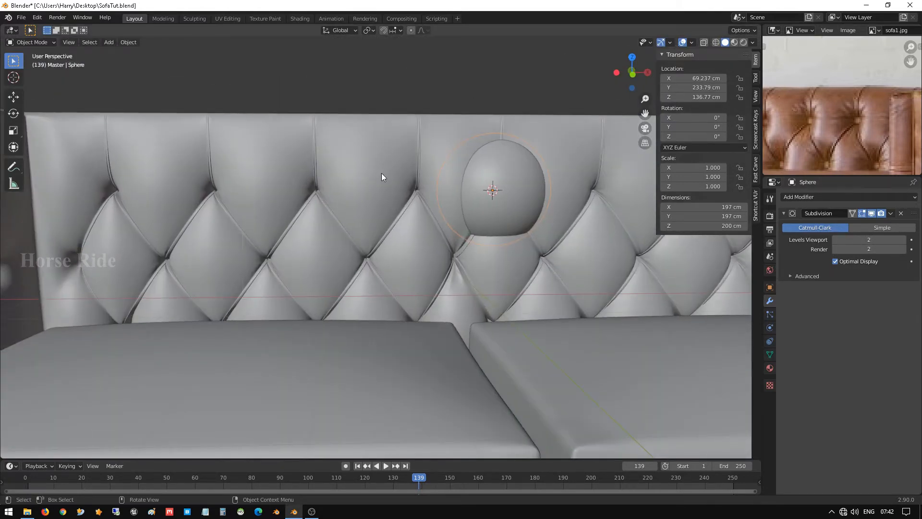
left_click(498, 188)
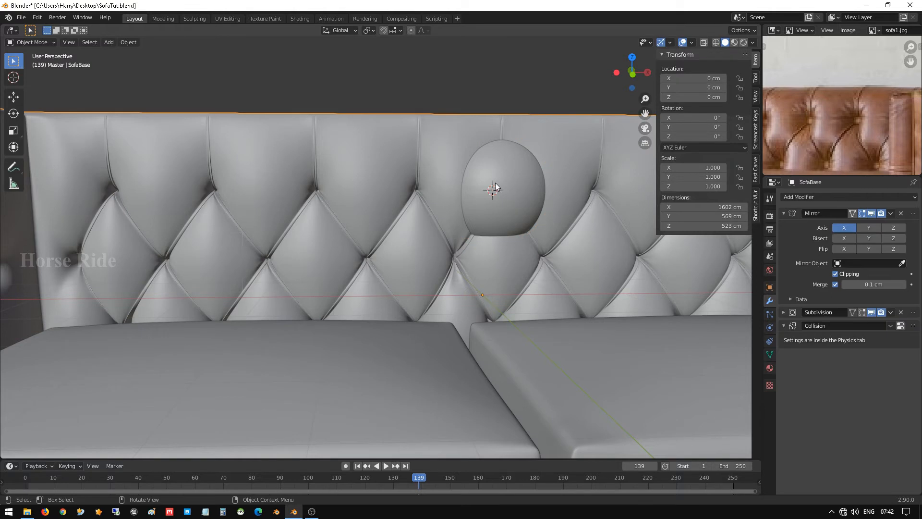
left_click(496, 183)
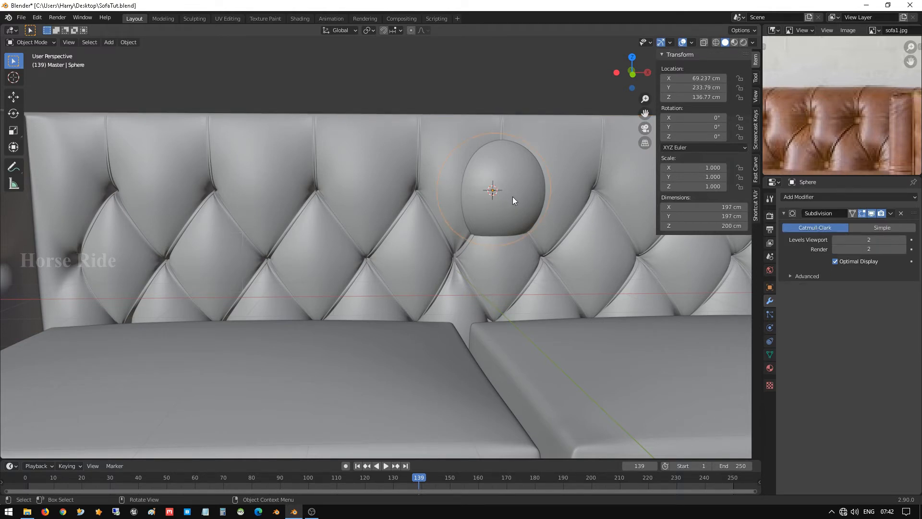
key("KP_1")
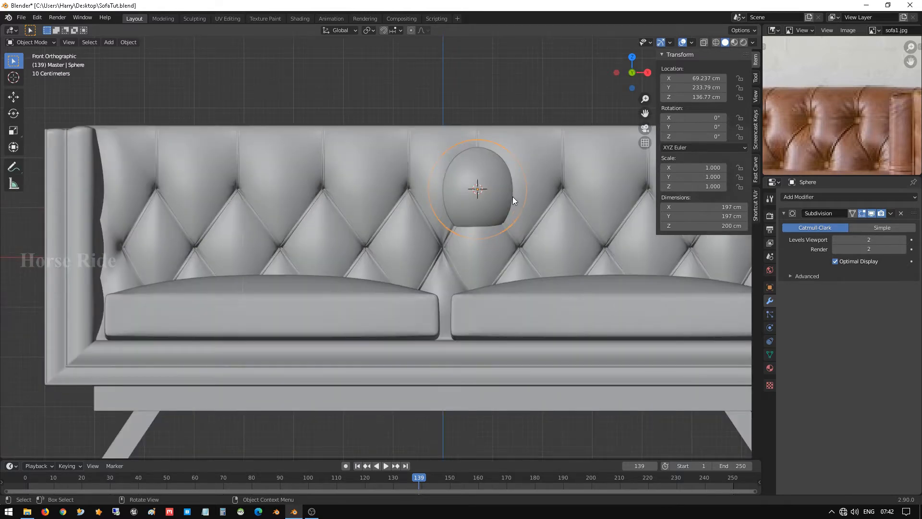
key("ctrl")
key("s")
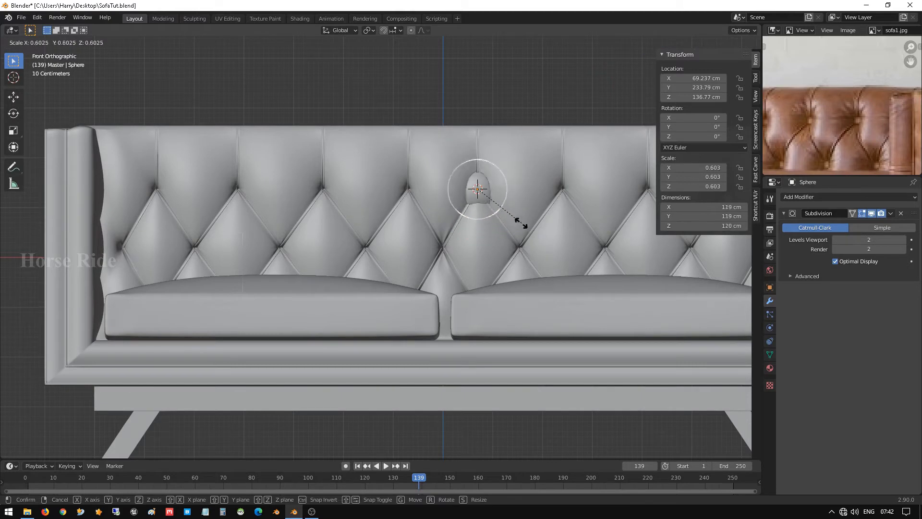
left_click(490, 198)
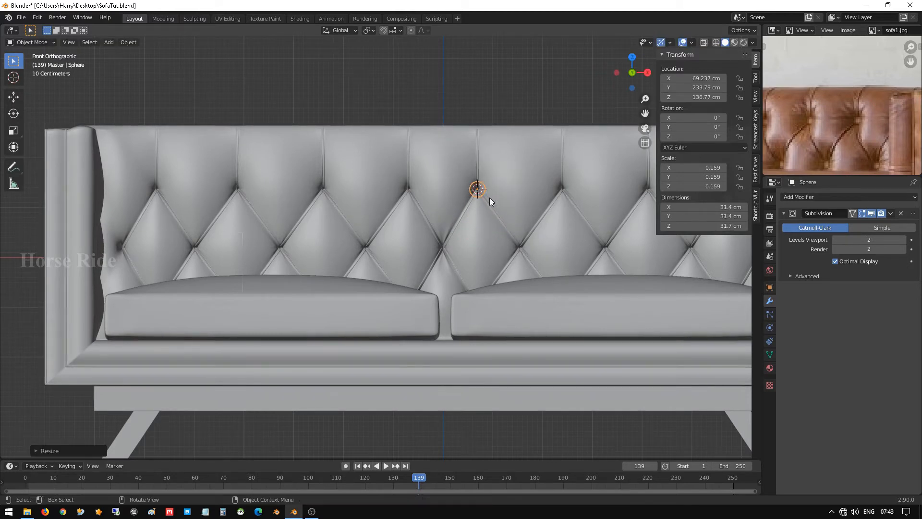
- Show the sphere and the surrounding backrest tufts from the top view in wireframe
key("KP_7")
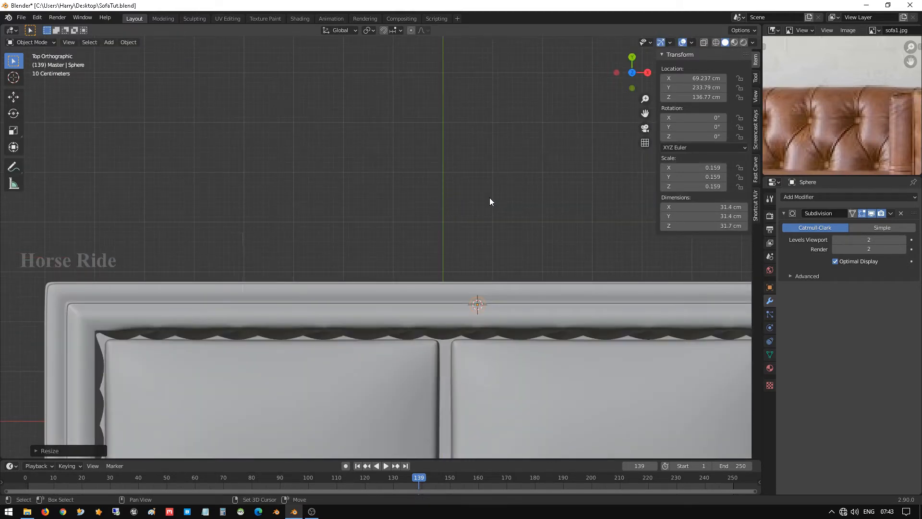
key("shift+z")
scroll(519, 331, "up", 4)
middle_click_drag(541, 340, 397, 215, "shift")
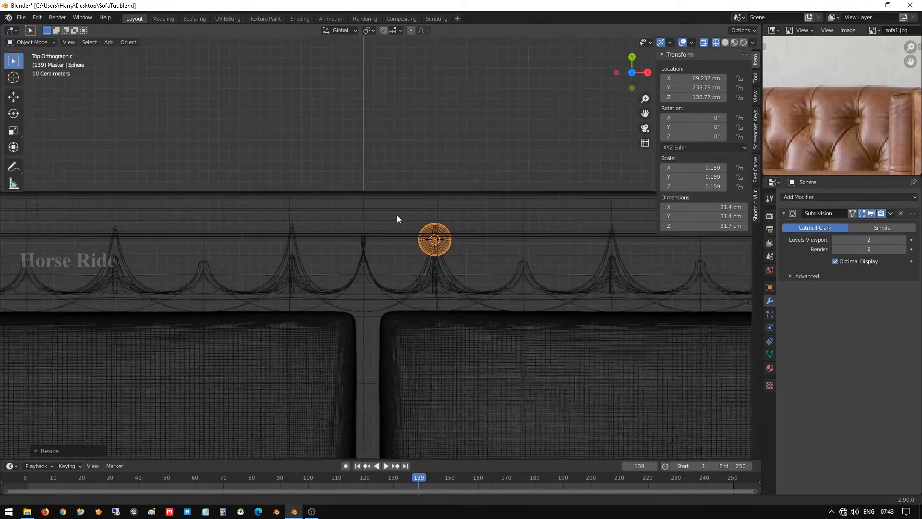
scroll(403, 212, "up", 3)
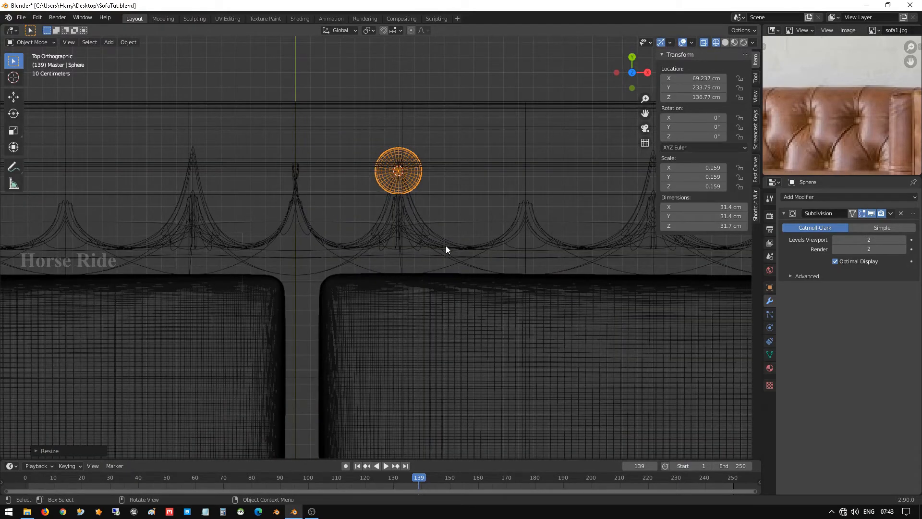
key("s")
key("x")
right_click(442, 241)
- Flatten the sphere along Y to a depth of about 10.6 cm
key("s")
key("y")
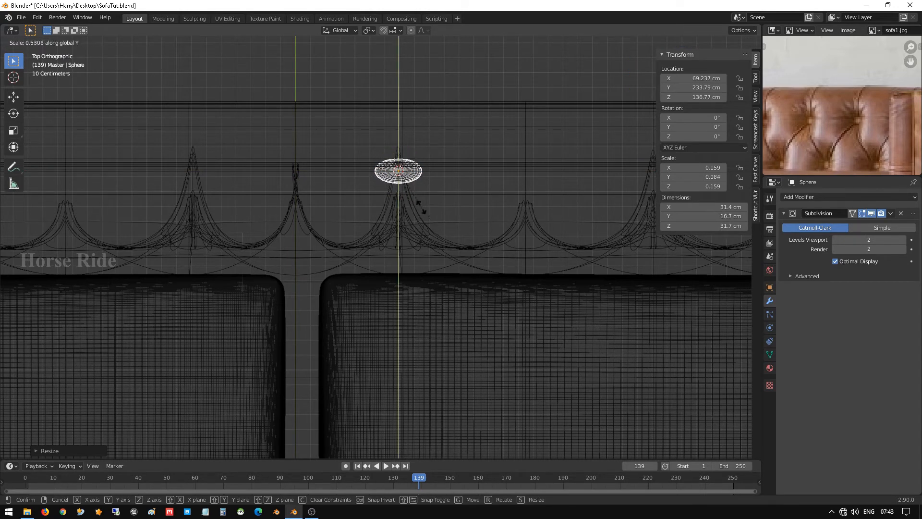
left_click(416, 193)
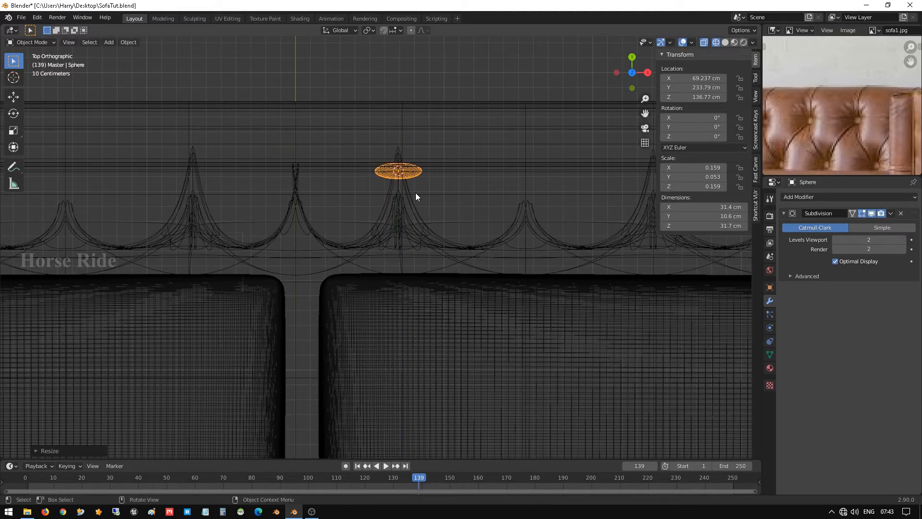
- Move the flattened sphere forward along Y to about 182 cm, out of the tuft, and return to solid shading
key("g")
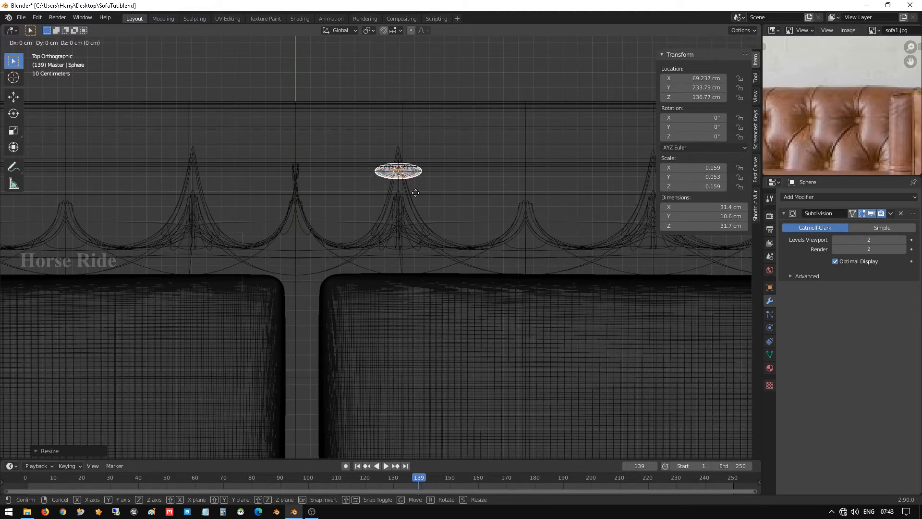
key("y")
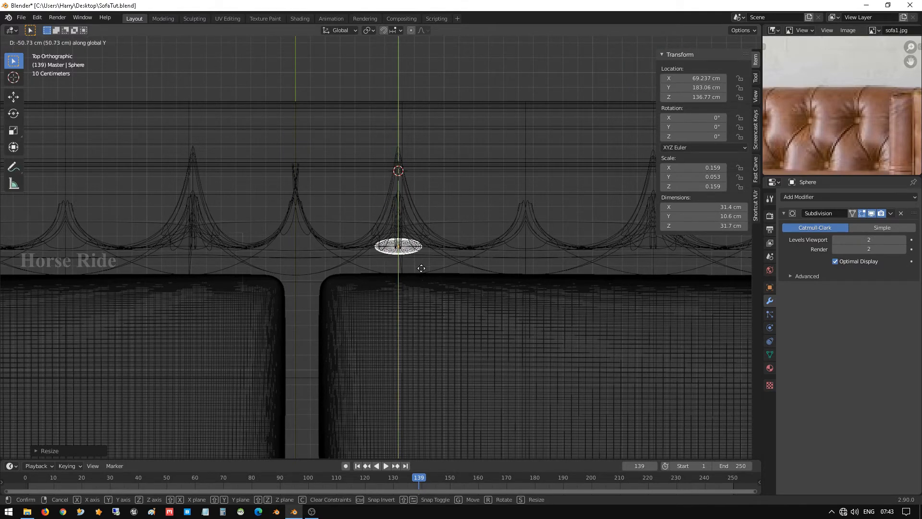
left_click(422, 269)
key("shift+z")
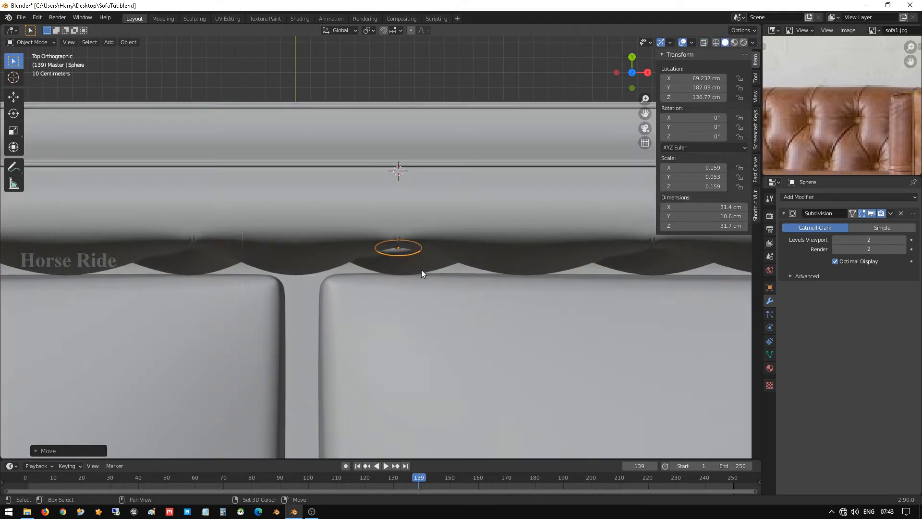
- Close in on the flattened sphere and scale it down uniformly to a button about 18 cm across
key("KP_Decimal")
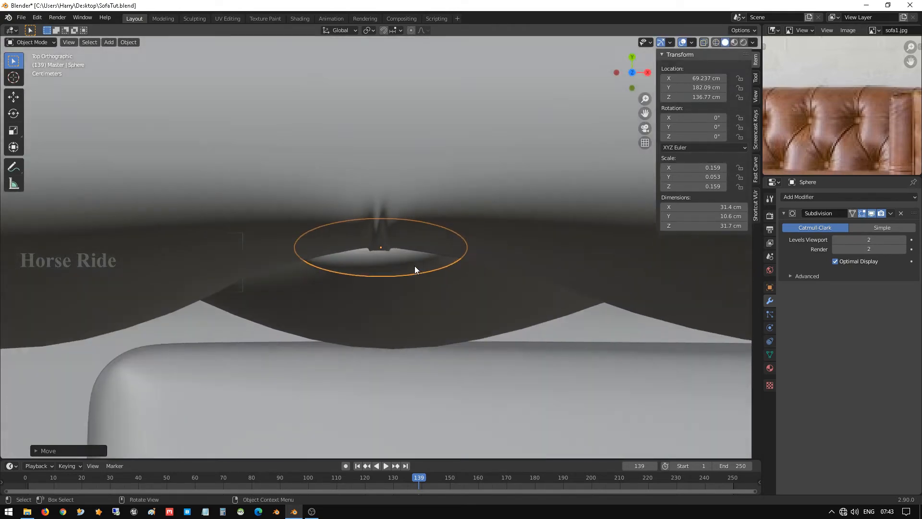
middle_click_drag(415, 270, 404, 218)
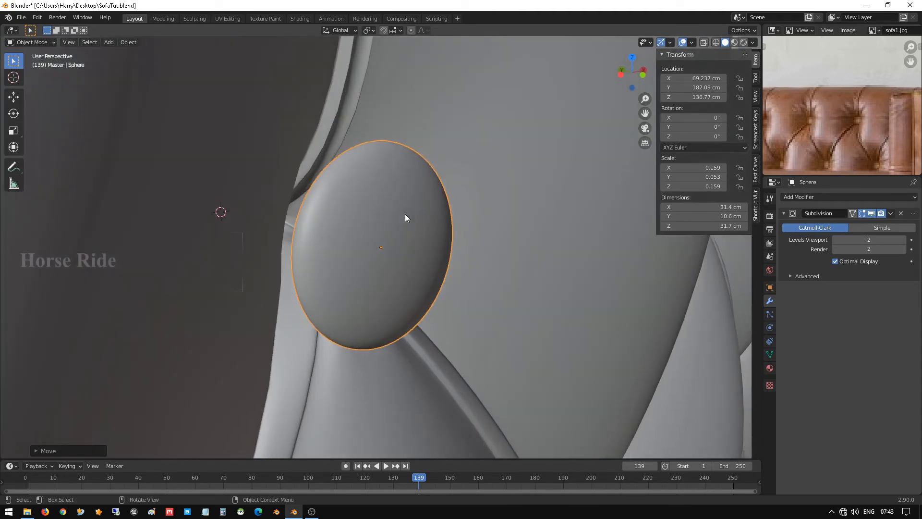
key("Tab")
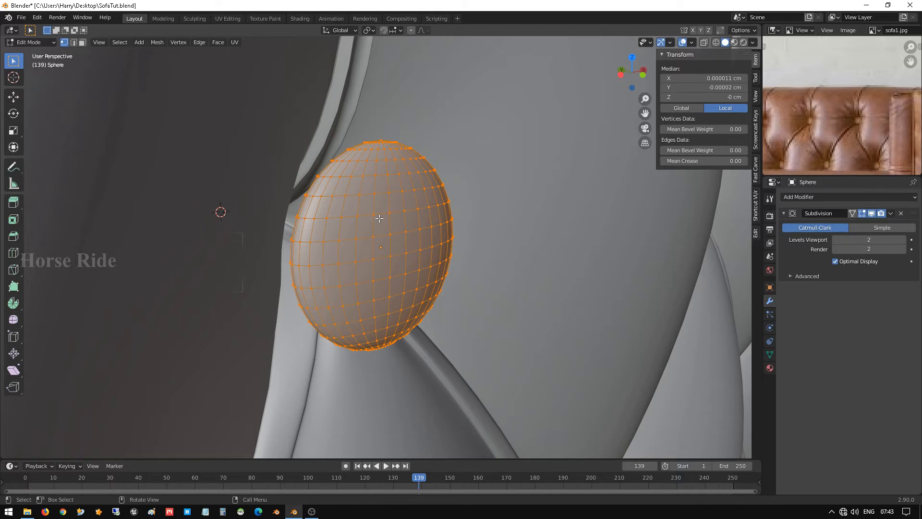
key("Tab")
mouse_move(379, 218)
middle_mouse_down()
mouse_move(244, 208)
mouse_move(288, 231)
mouse_move(390, 213)
middle_mouse_up()
key("KP_1")
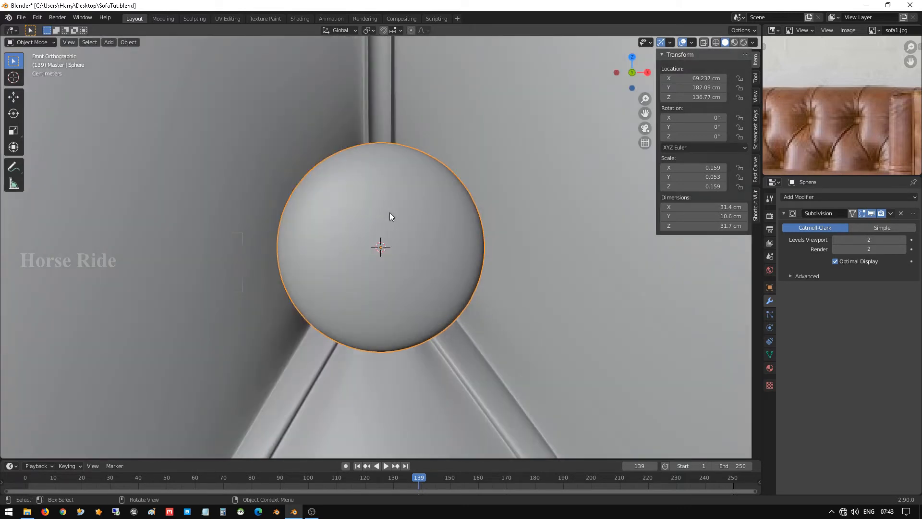
key("s")
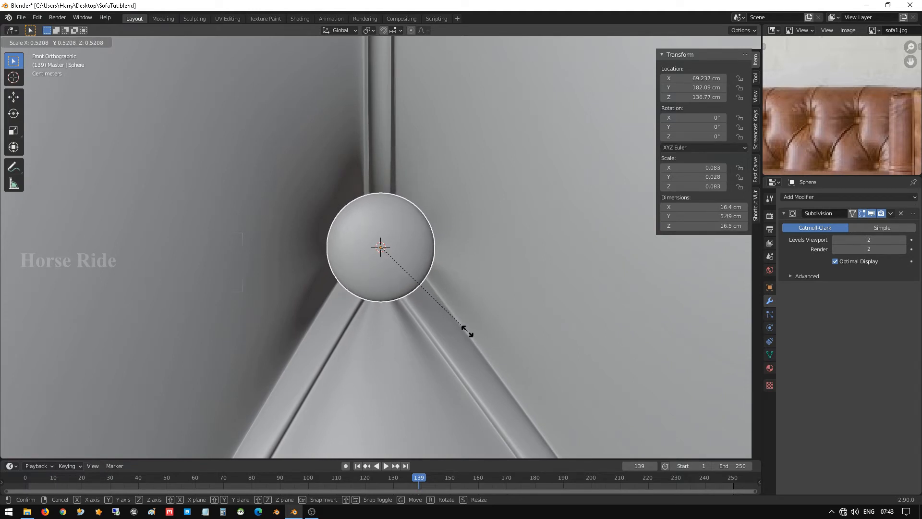
left_click(479, 340)
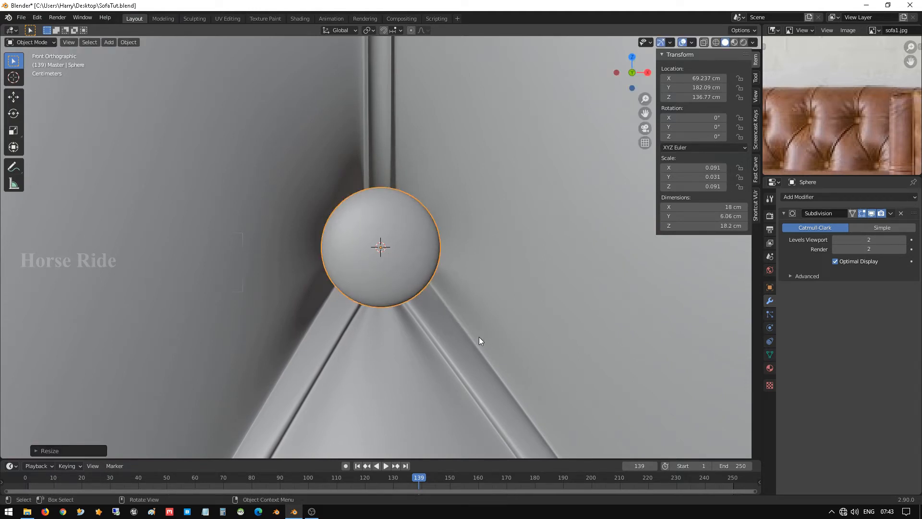
- Shift the button along X to about 68.1 cm and push it back along Y to about 198.4 cm, into the tuft
key("g")
key("x")
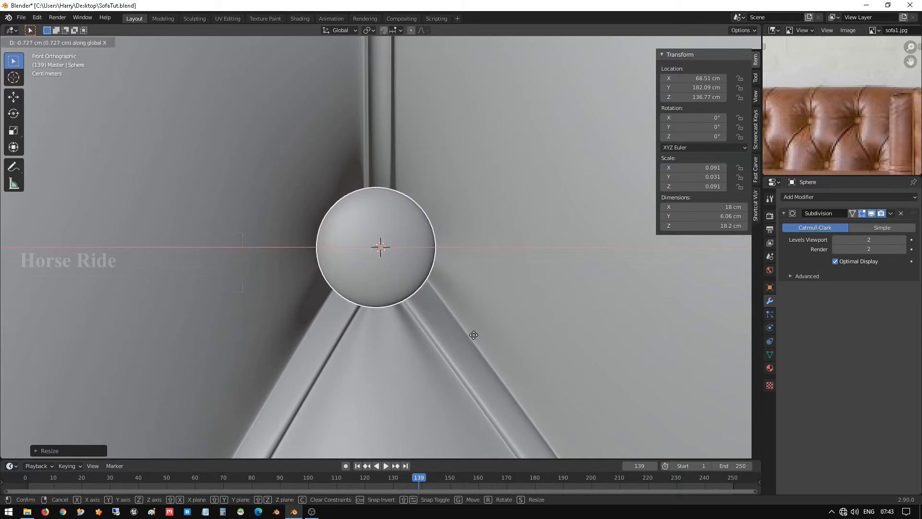
left_click(472, 334)
middle_click_drag(472, 334, 457, 369)
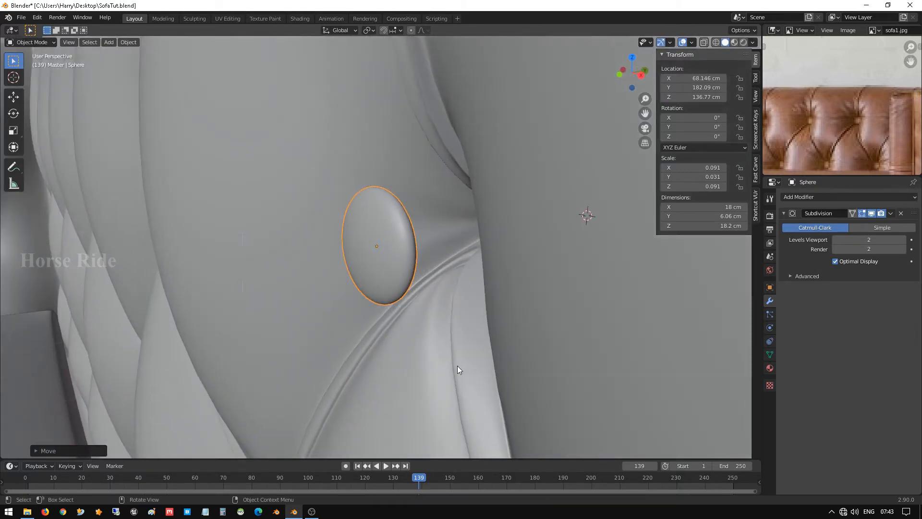
key("g")
key("y")
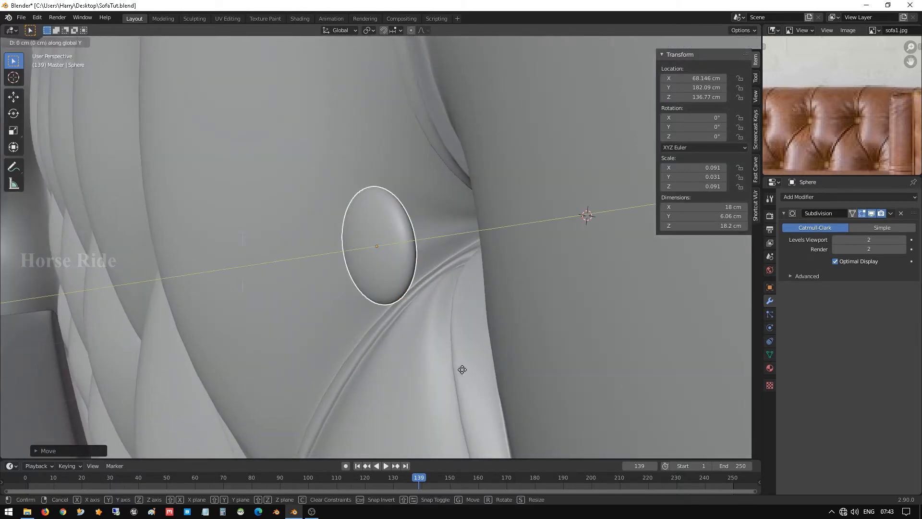
left_click(538, 351)
- Raise the button along Z to about 138.9 cm in front view and scale it down uniformly to about 12.4 cm across
mouse_move(538, 351)
middle_mouse_down()
mouse_move(496, 363)
mouse_move(545, 356)
middle_mouse_up()
key("KP_1")
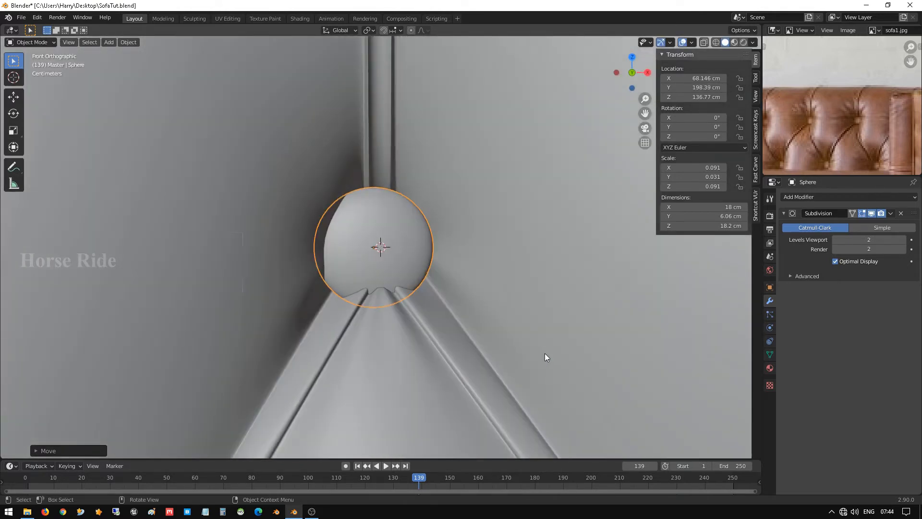
key("g")
key("z")
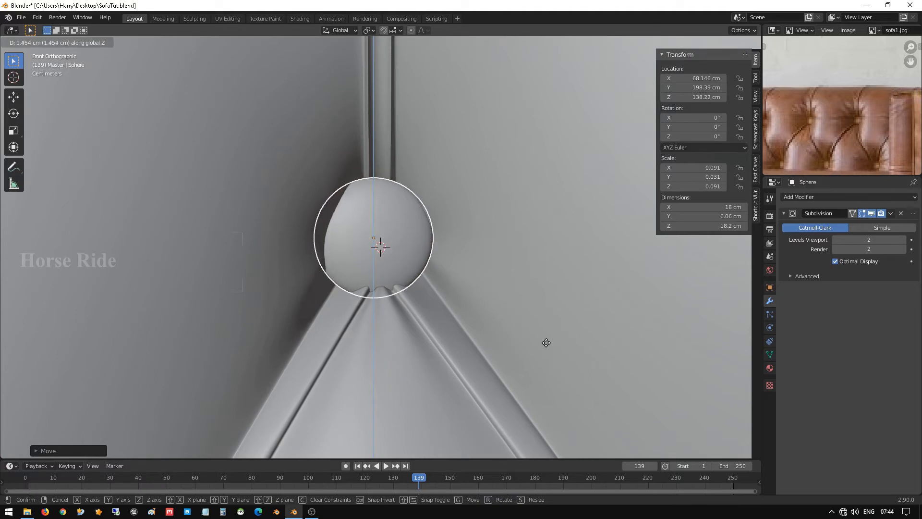
left_click(549, 340)
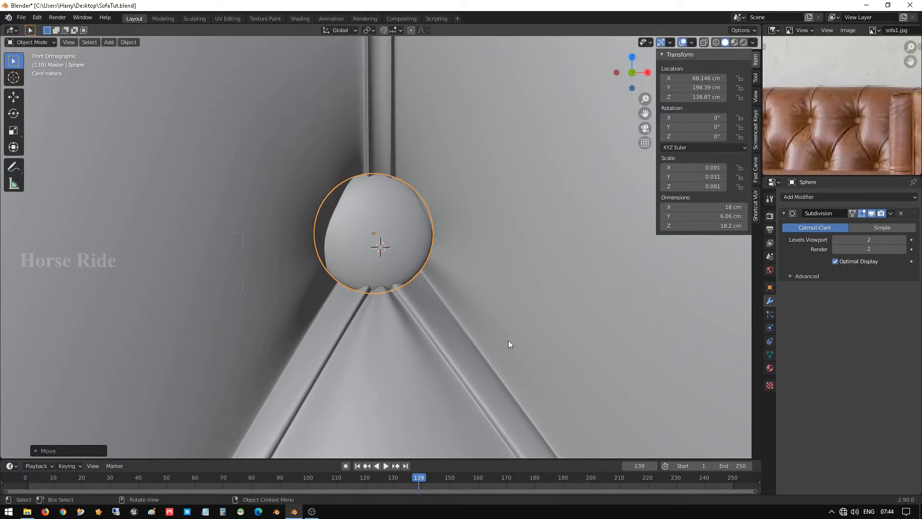
key("s")
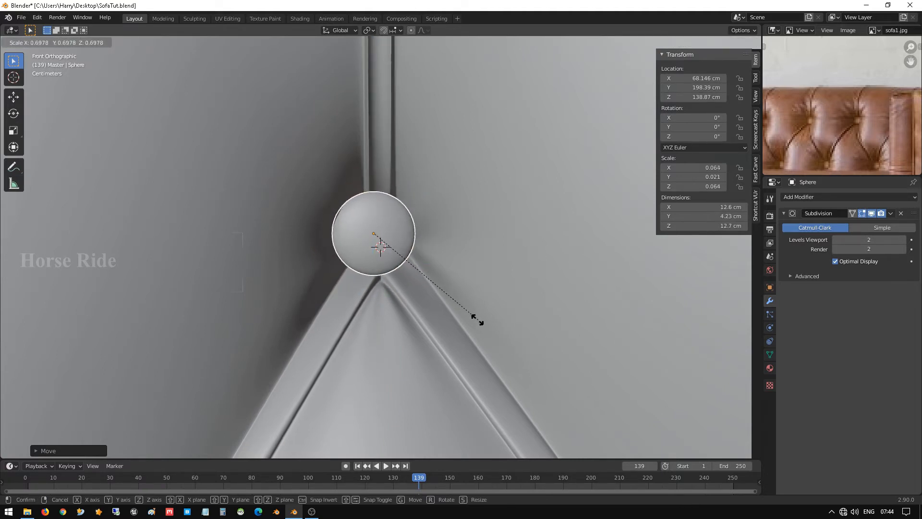
left_click(477, 319)
- Push the button back along Y to about 204.4 cm and shift it along X to about 69 cm, over the tuft's centre
middle_click_drag(476, 319, 417, 354)
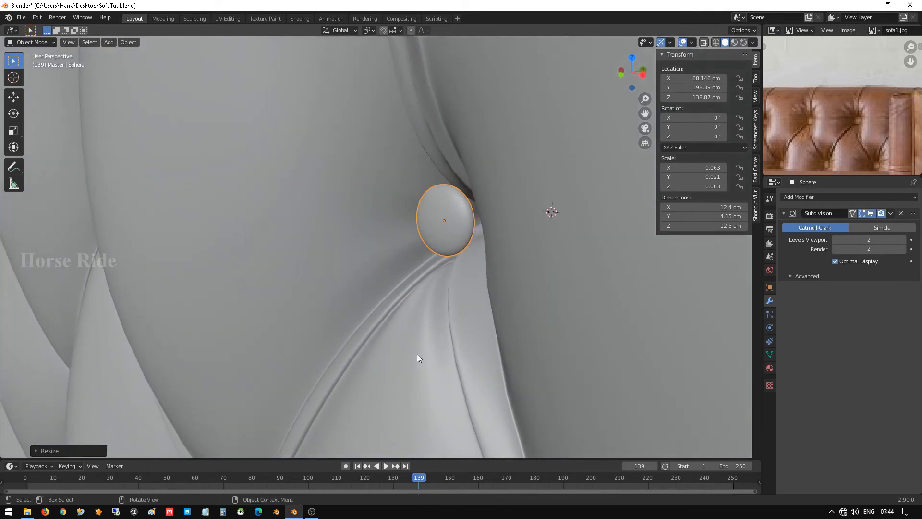
key("g")
key("y")
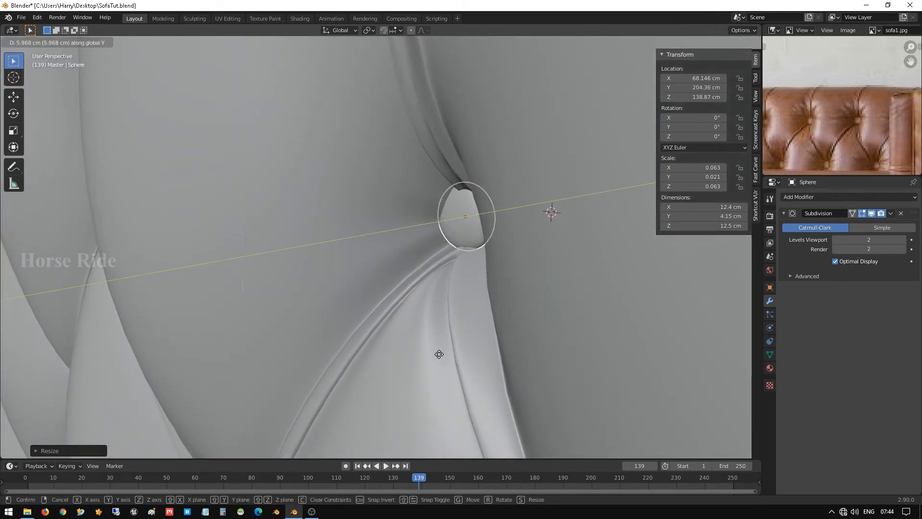
left_click(439, 354)
middle_click_drag(439, 354, 510, 349)
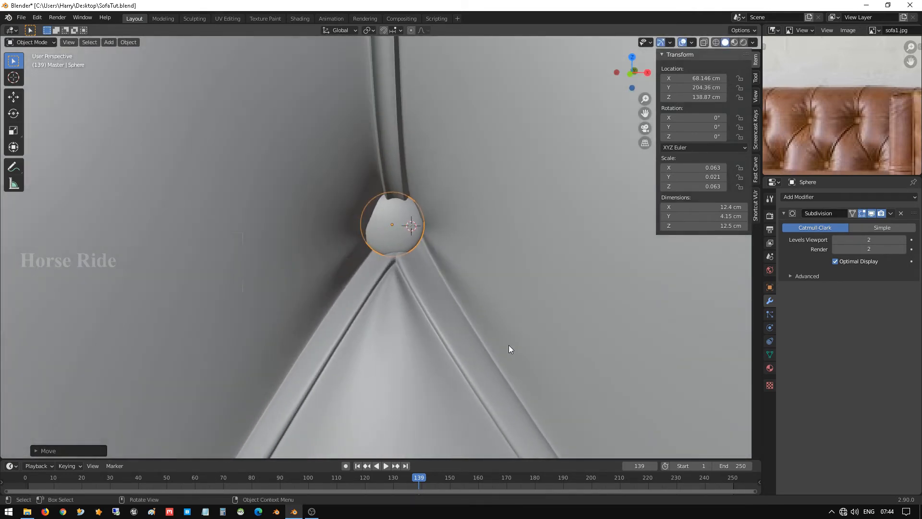
key("KP_1")
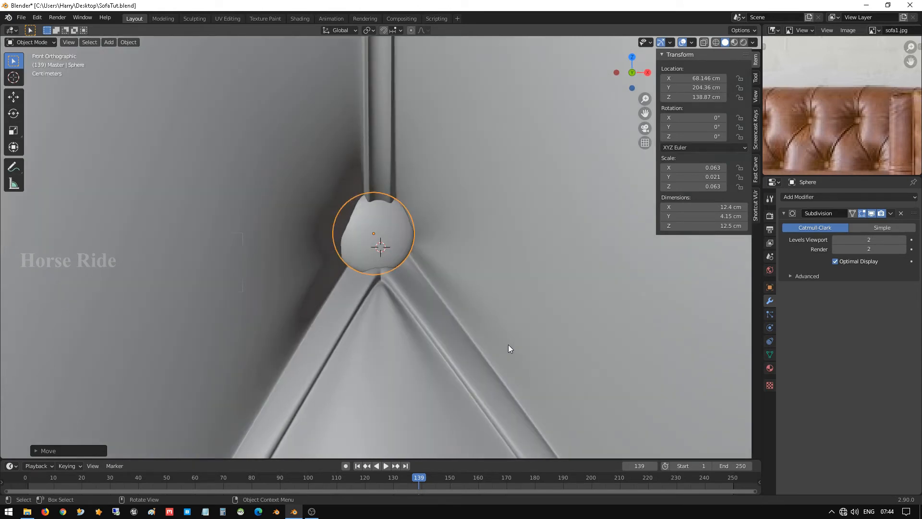
key("g")
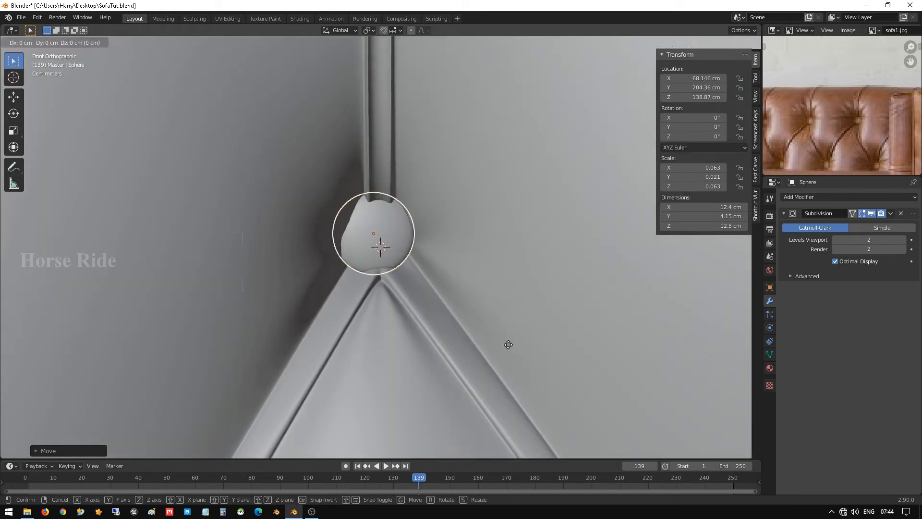
key("x")
left_click(514, 346)
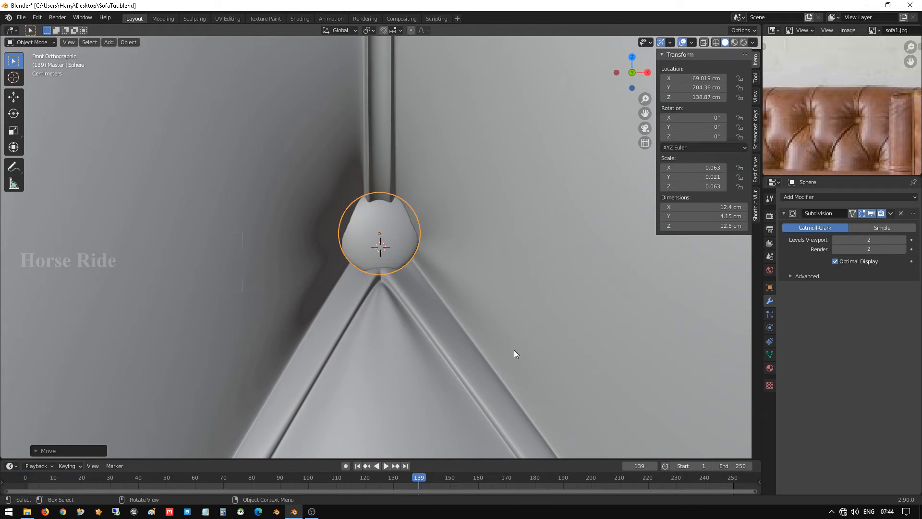
- Shrink the button uniformly to about 8.6 cm across and shift it along X to about 69.4 cm
key("s")
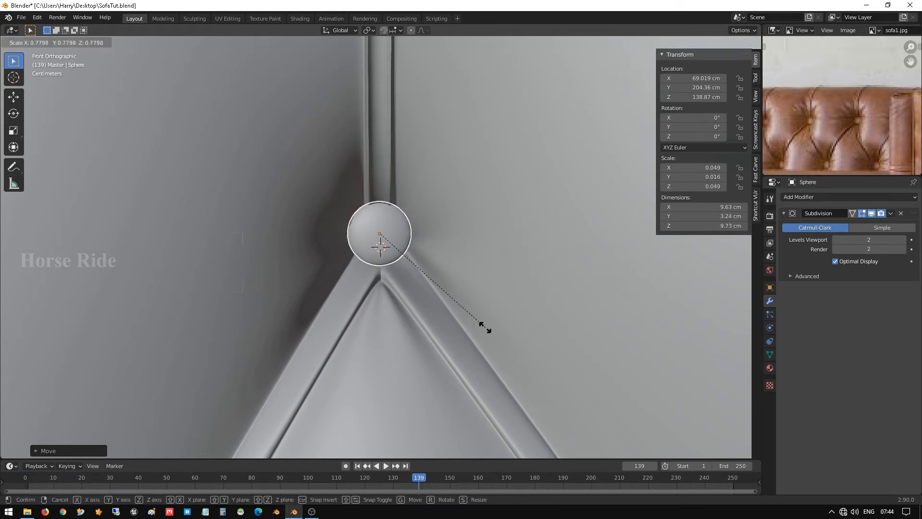
left_click(475, 313)
mouse_move(497, 325)
middle_mouse_down()
mouse_move(444, 344)
mouse_move(484, 354)
mouse_move(475, 350)
mouse_move(513, 332)
mouse_move(442, 336)
mouse_move(500, 340)
middle_mouse_up()
key("g")
key("x")
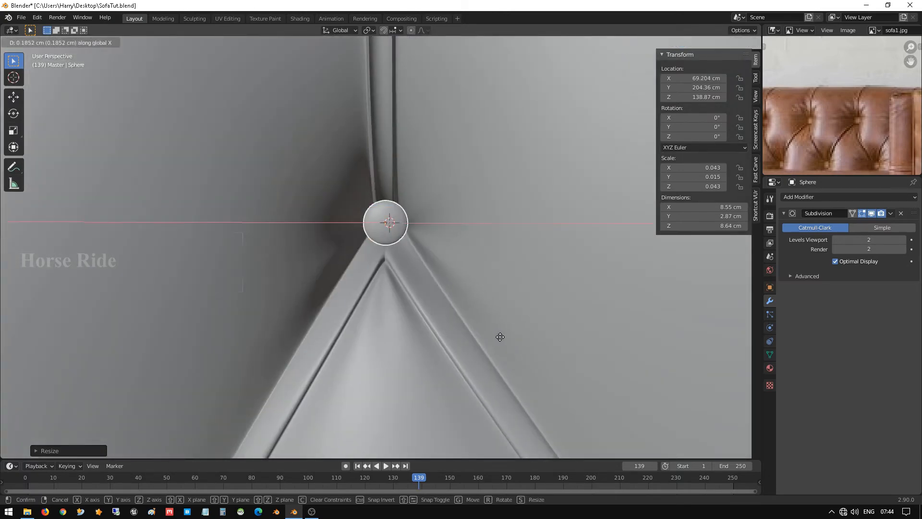
left_click(501, 336)
mouse_move(498, 346)
middle_mouse_down()
mouse_move(488, 347)
mouse_move(508, 340)
middle_mouse_up()
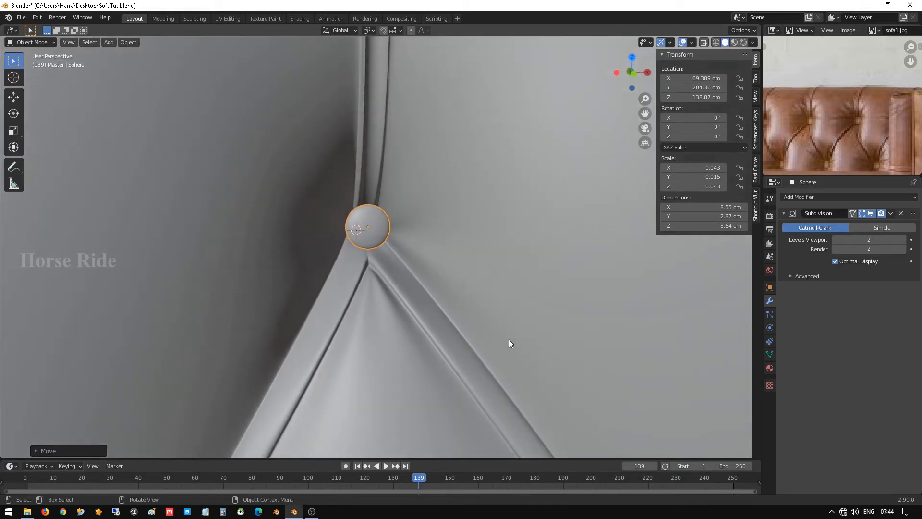
- Enlarge the button uniformly to about 18 cm across, judging its size against the whole backrest
key("s")
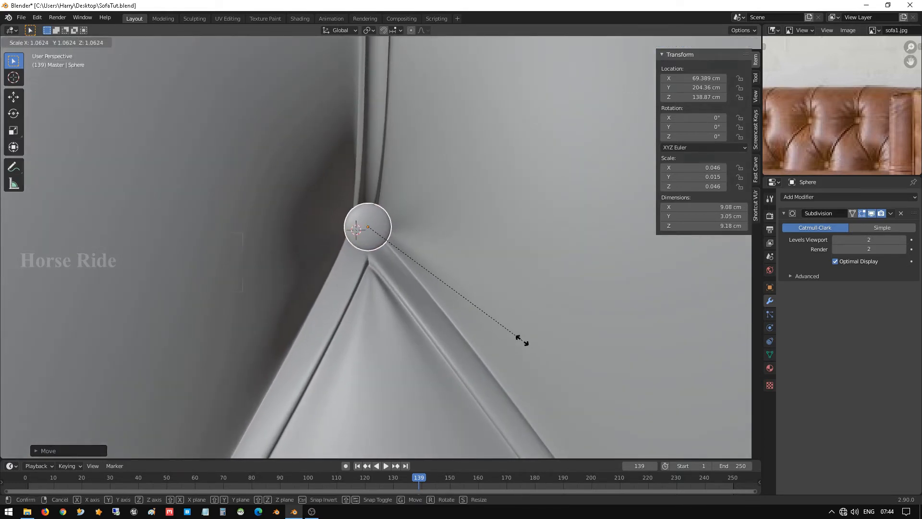
left_click(523, 340)
middle_click_drag(523, 339, 434, 298)
scroll(395, 290, "down", 5)
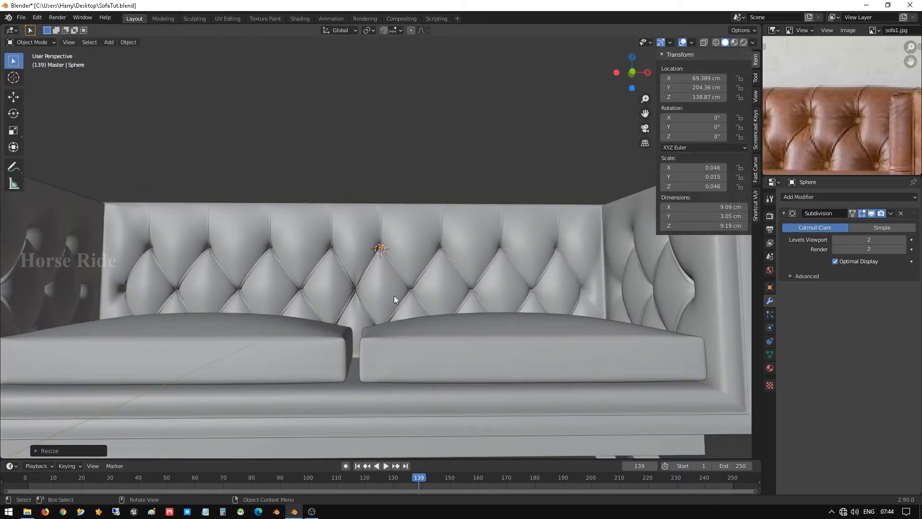
scroll(394, 295, "up", 12)
middle_click_drag(397, 353, 527, 336)
key("s")
left_click(620, 394)
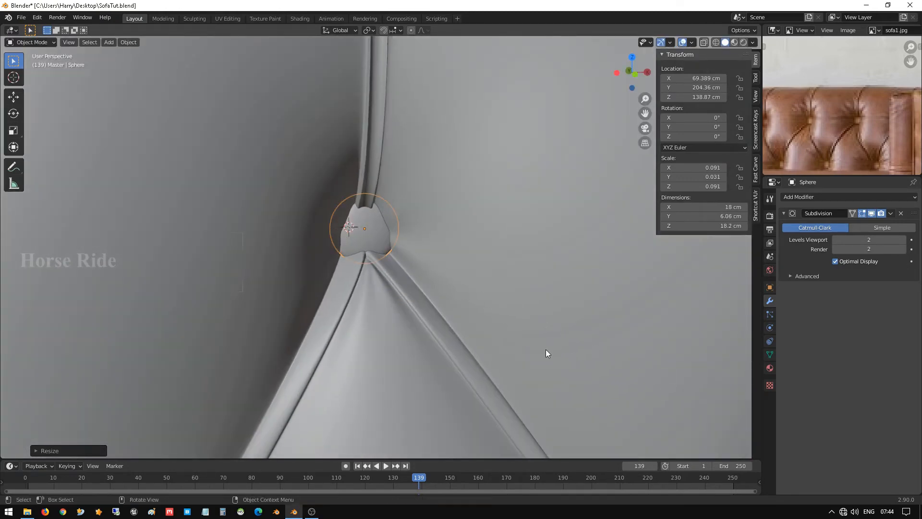
- Pull the button forward along Y to about 196.7 cm, so it sits at the front of the tuft
scroll(498, 341, "down", 5)
middle_click_drag(468, 330, 389, 322)
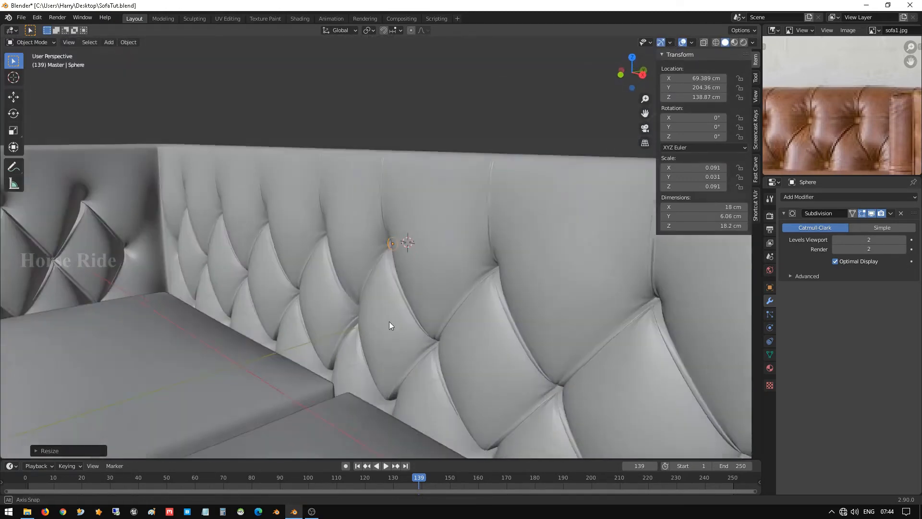
scroll(390, 321, "up", 6)
key("g")
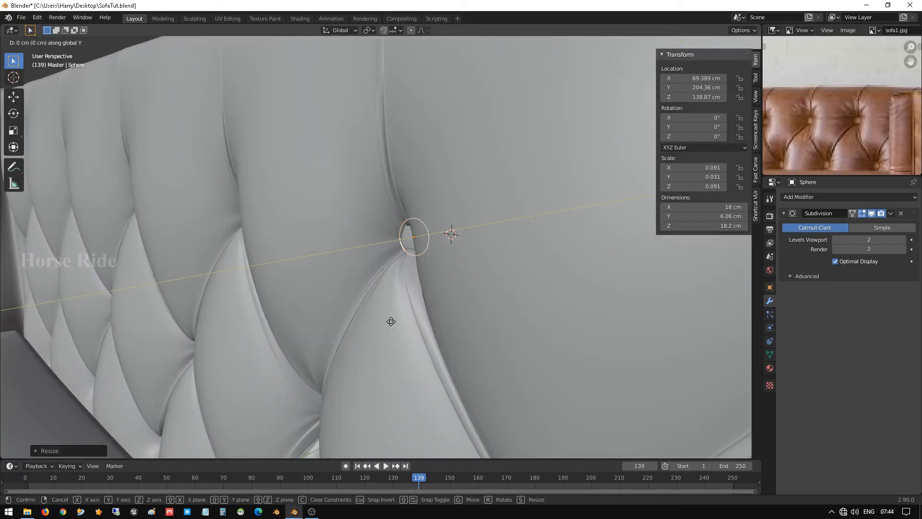
key("y")
left_click(380, 325)
scroll(382, 327, "down", 6)
mouse_move(383, 327)
middle_mouse_down()
mouse_move(477, 336)
mouse_move(365, 331)
middle_mouse_up()
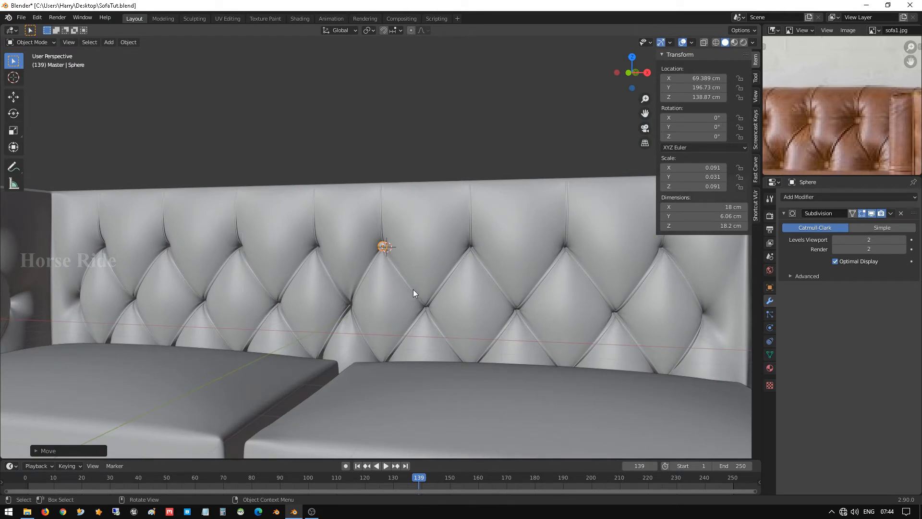
- Compare the button with the reference photo and place the 3D cursor in the empty space above the backrest
scroll(413, 291, "up", 3)
scroll(823, 105, "down", 5)
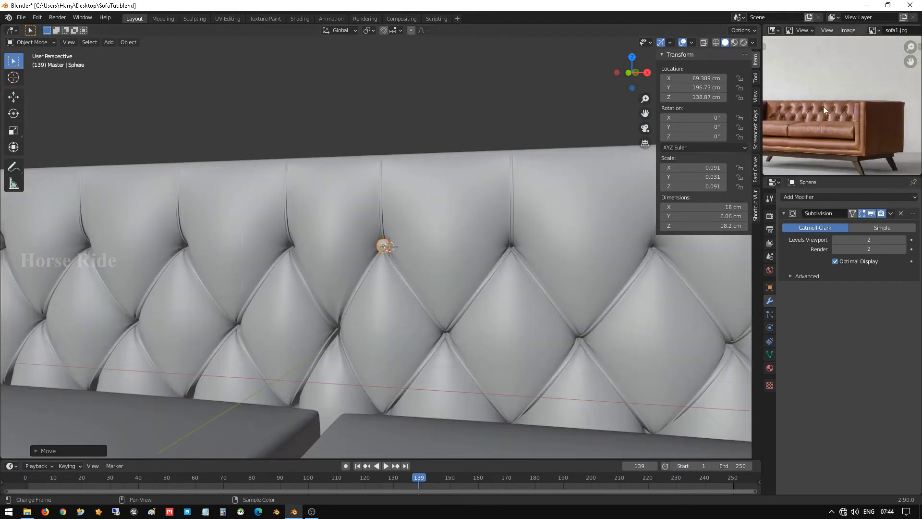
scroll(339, 283, "down", 6)
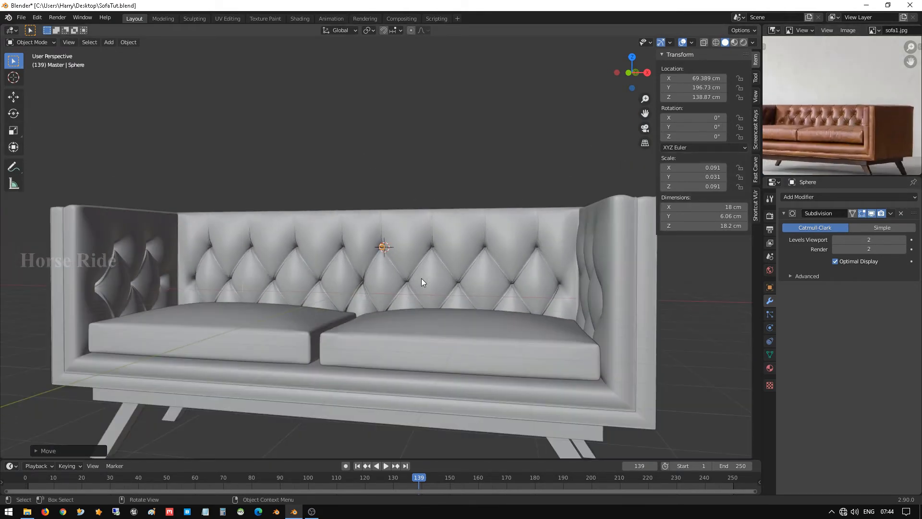
middle_click_drag(422, 282, 426, 231)
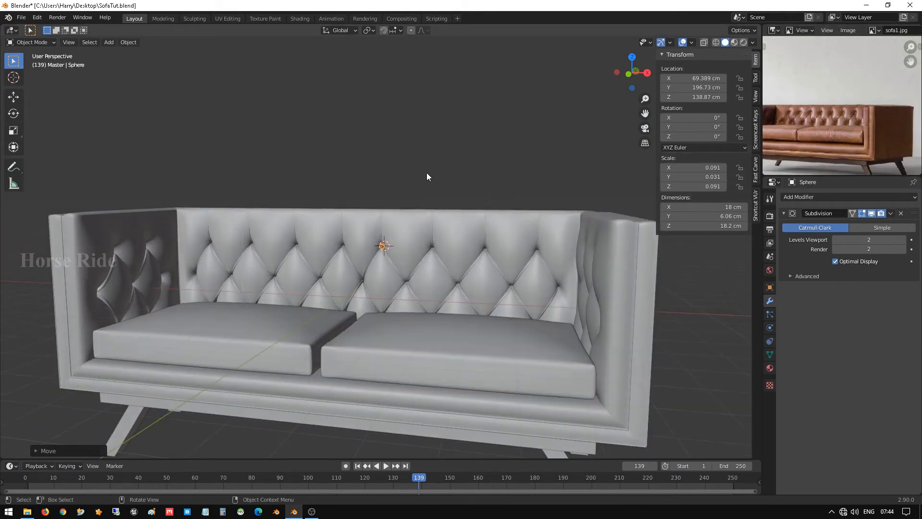
right_click(432, 146, "shift")
scroll(383, 274, "up", 2)
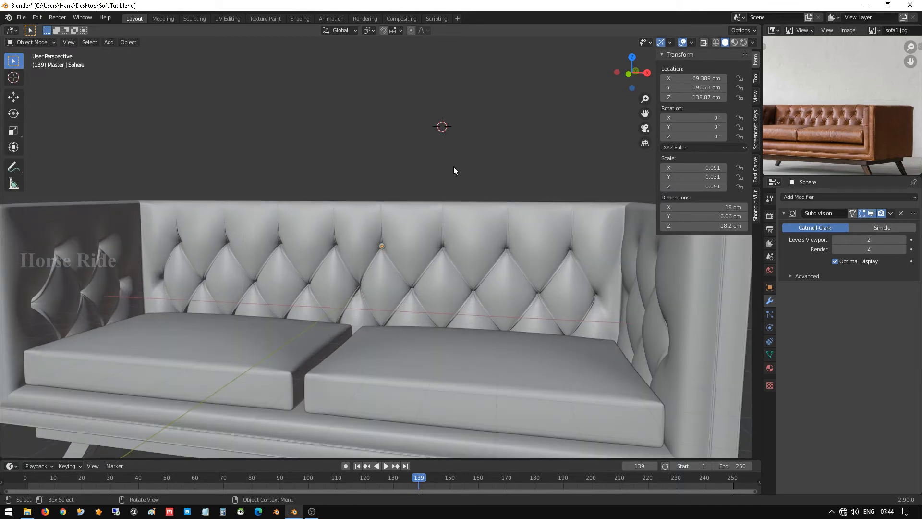
- Examine the button's fit in its tuft up close and the tufted backrest of the sofa from both sides
left_click(446, 234)
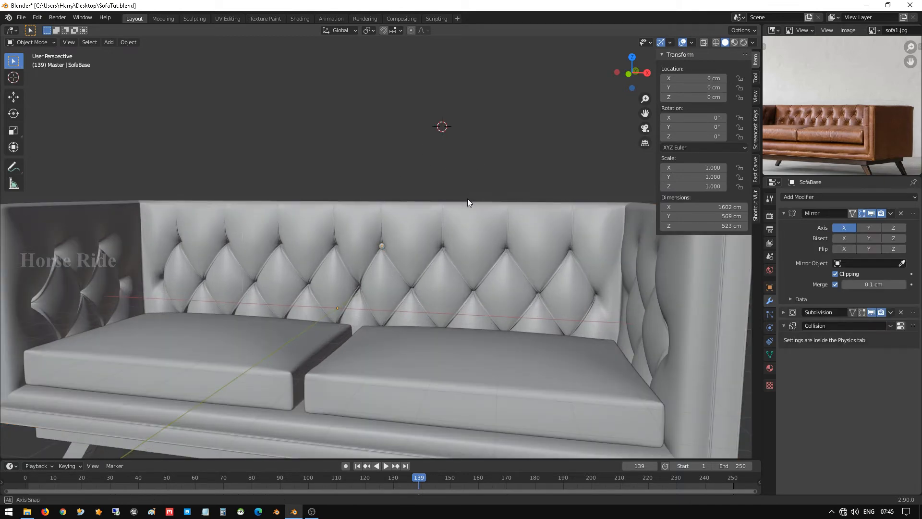
mouse_move(468, 198)
middle_mouse_down()
mouse_move(444, 205)
mouse_move(463, 191)
middle_mouse_up()
scroll(381, 262, "up", 9)
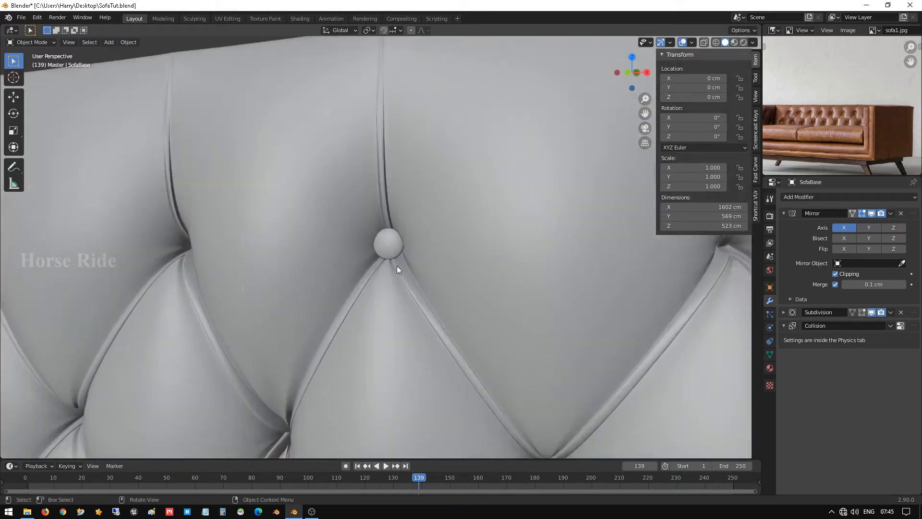
middle_click_drag(430, 254, 456, 275)
scroll(445, 253, "down", 5)
scroll(432, 272, "down", 7)
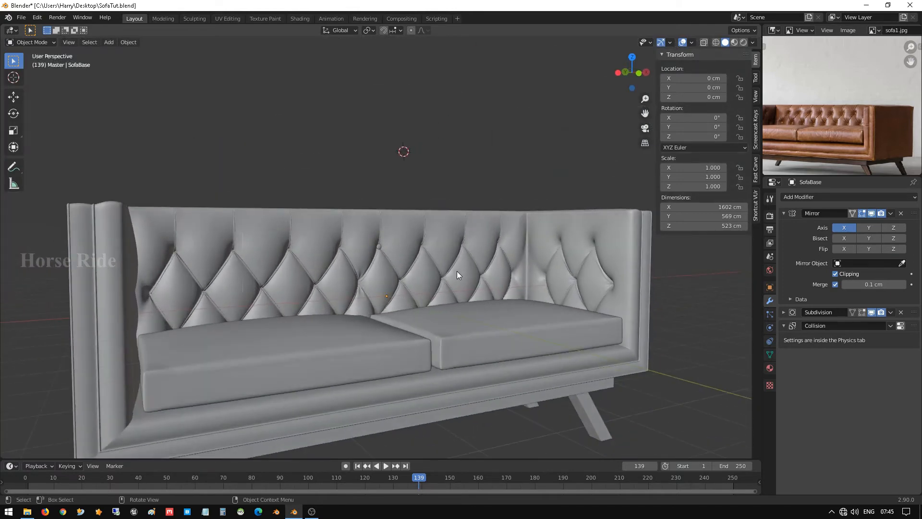
middle_click_drag(569, 246, 272, 263)
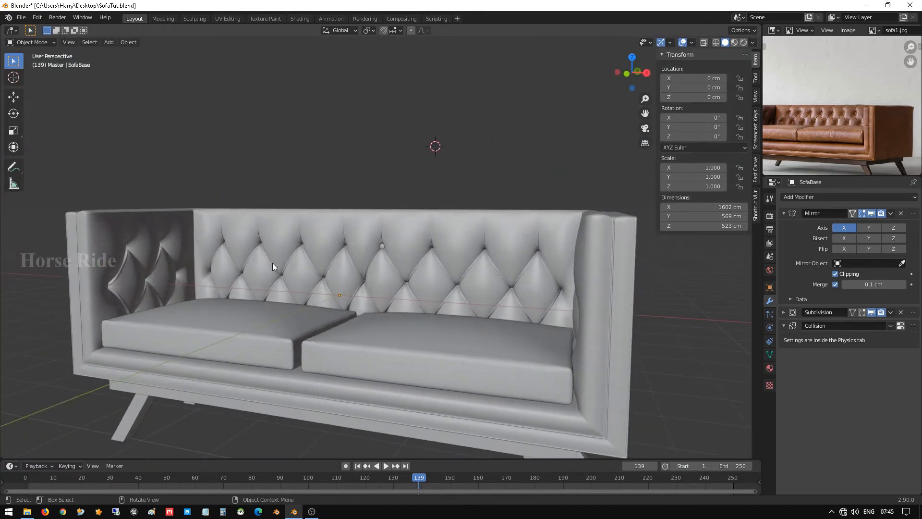
middle_click_drag(187, 257, 485, 272)
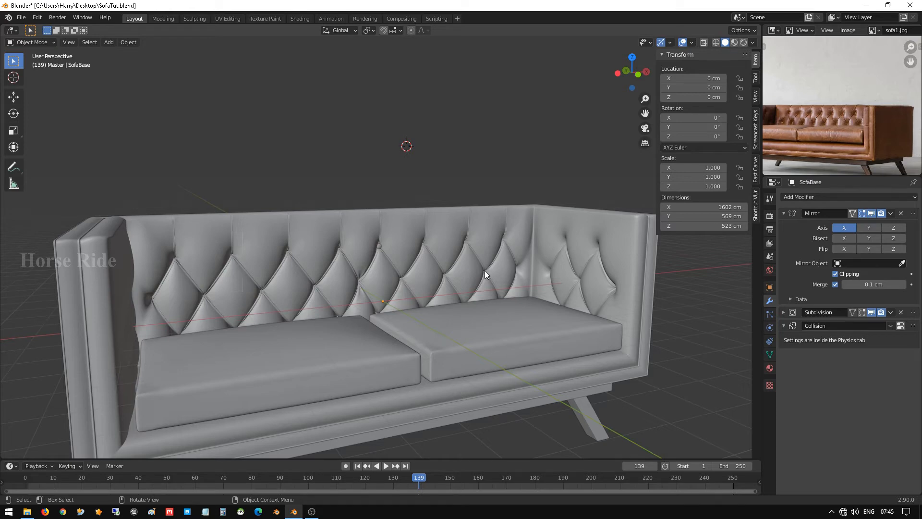
middle_click_drag(483, 272, 422, 260)
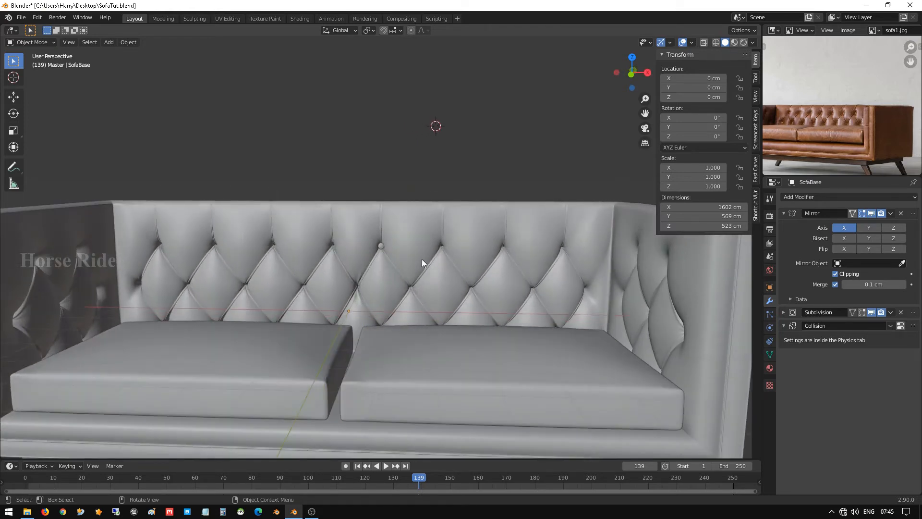
- Apply the Mirror modifier on the sofa base and expand its Subdivision modifier settings
left_click(381, 246)
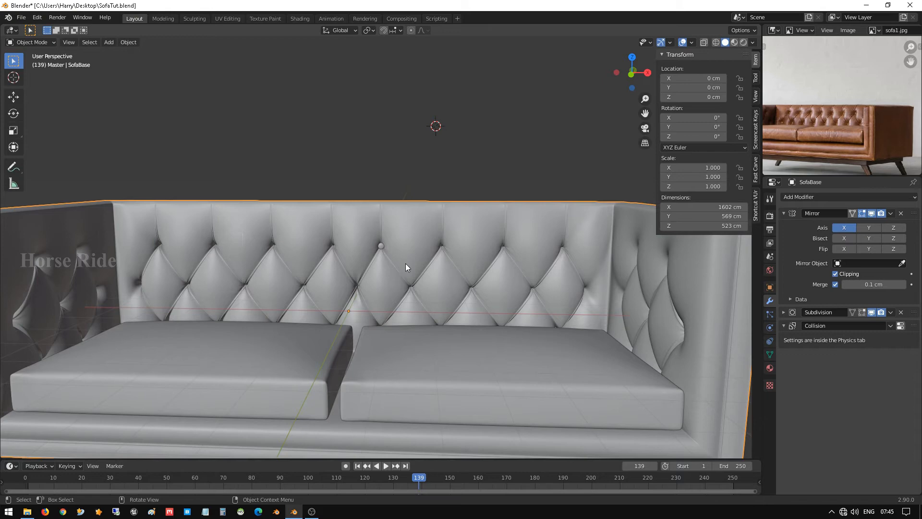
left_click(381, 247)
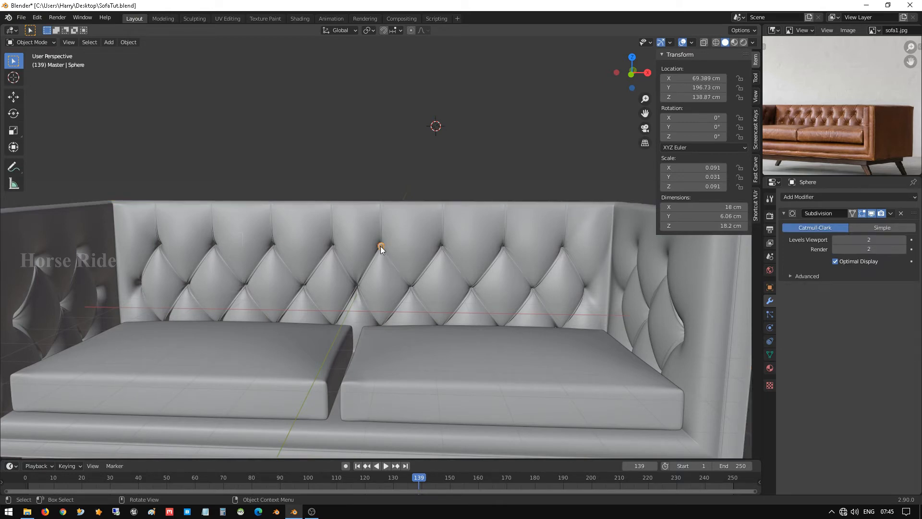
left_click(451, 278)
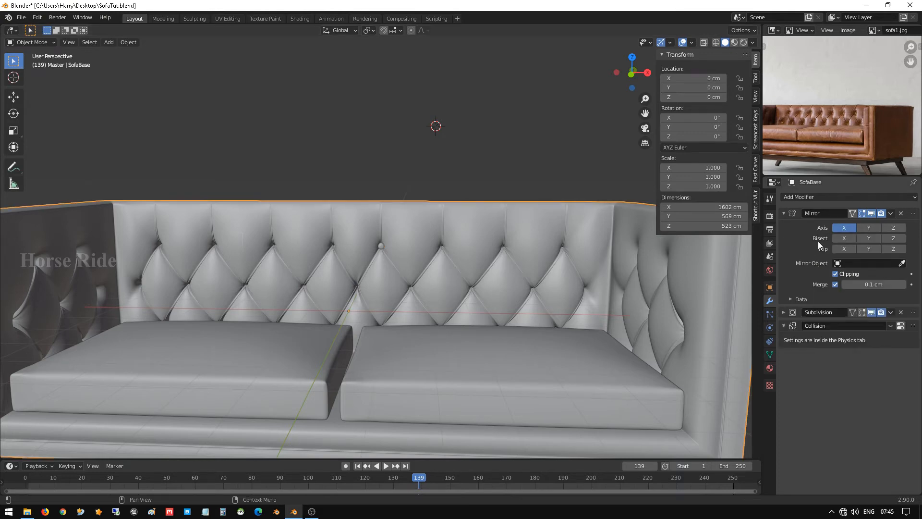
scroll(369, 292, "down", 4)
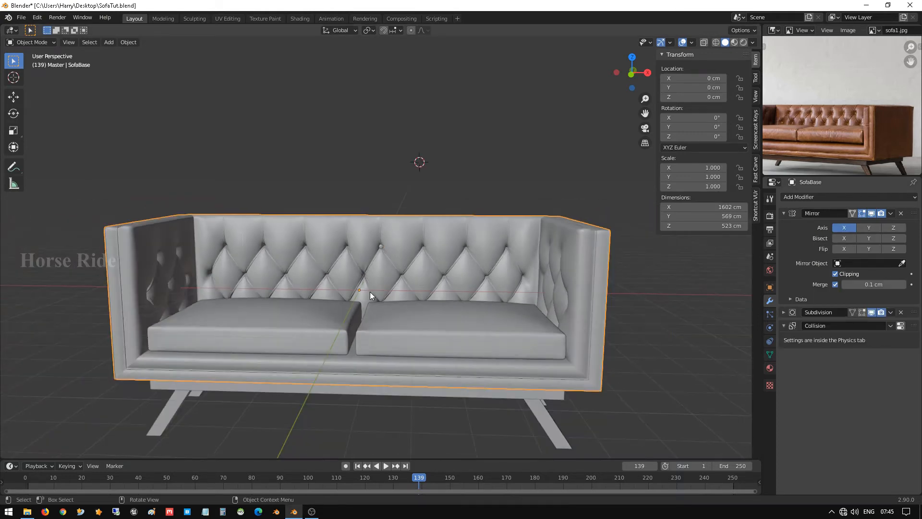
middle_click_drag(412, 285, 431, 293)
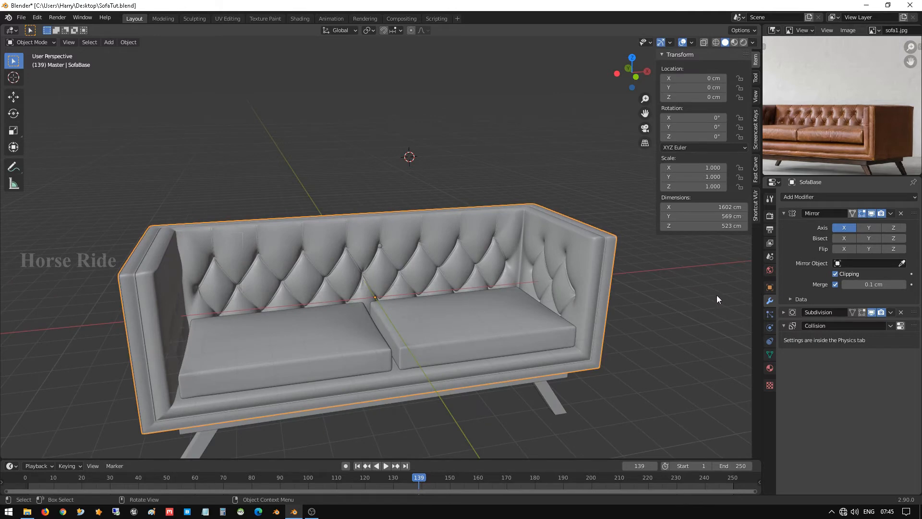
left_click(893, 214)
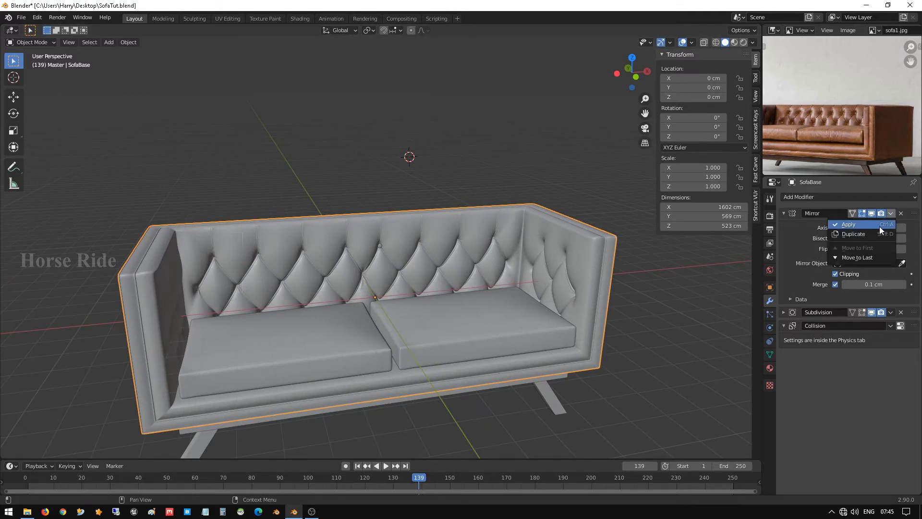
left_click(880, 226)
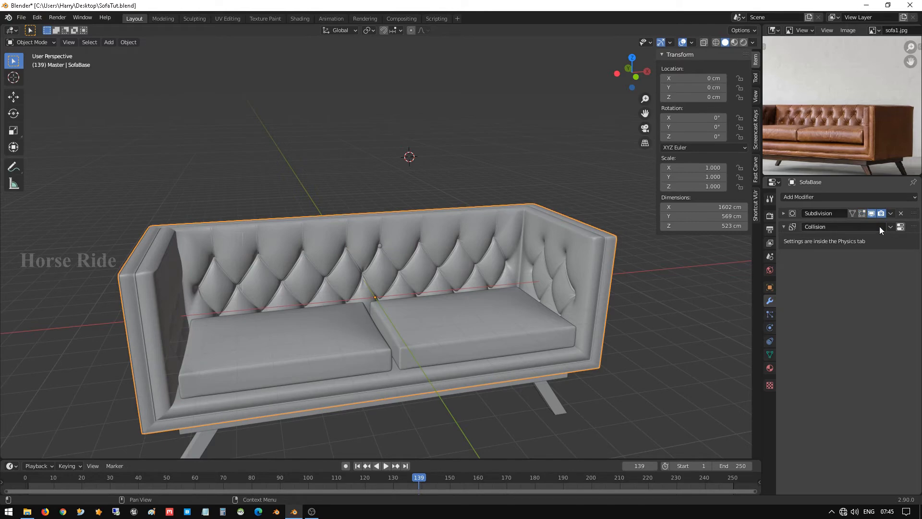
left_click(784, 214)
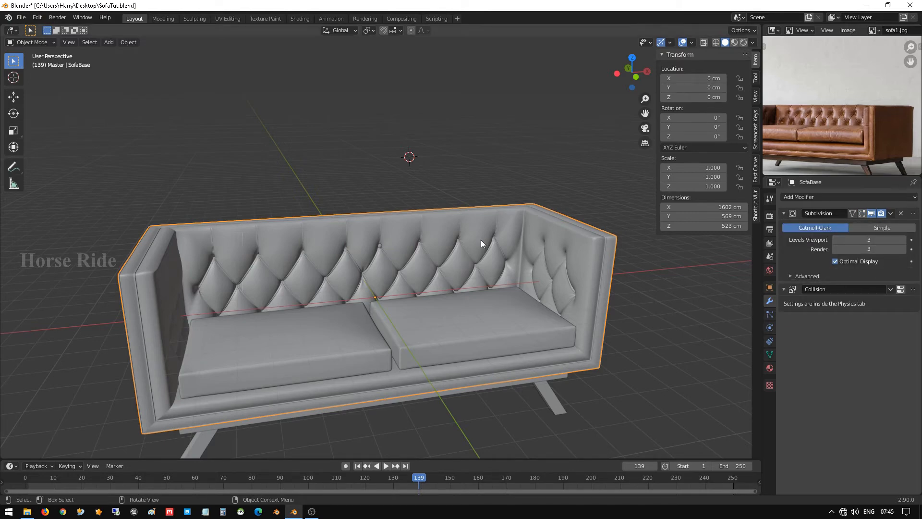
- Examine the sofa base's mesh in Edit Mode and the button's place among the backrest tufts
middle_click_drag(375, 292, 374, 284)
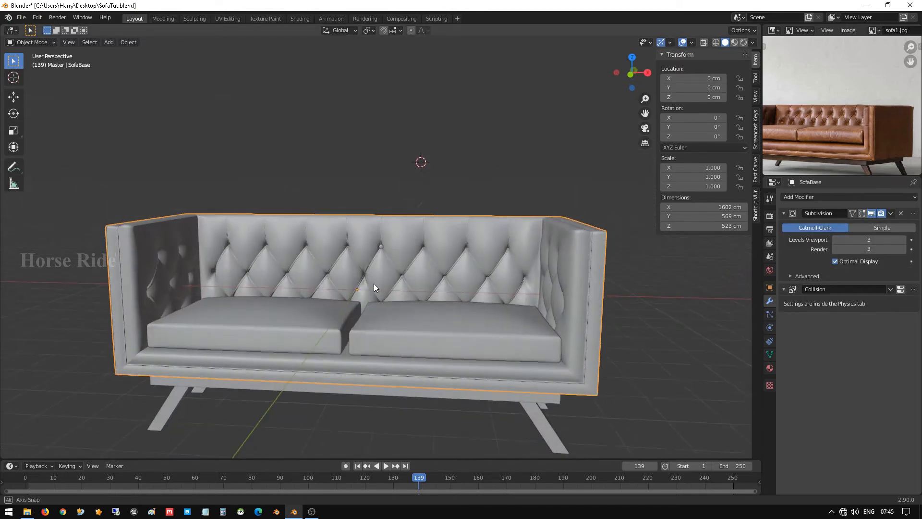
scroll(384, 281, "up", 4)
scroll(388, 281, "down", 3)
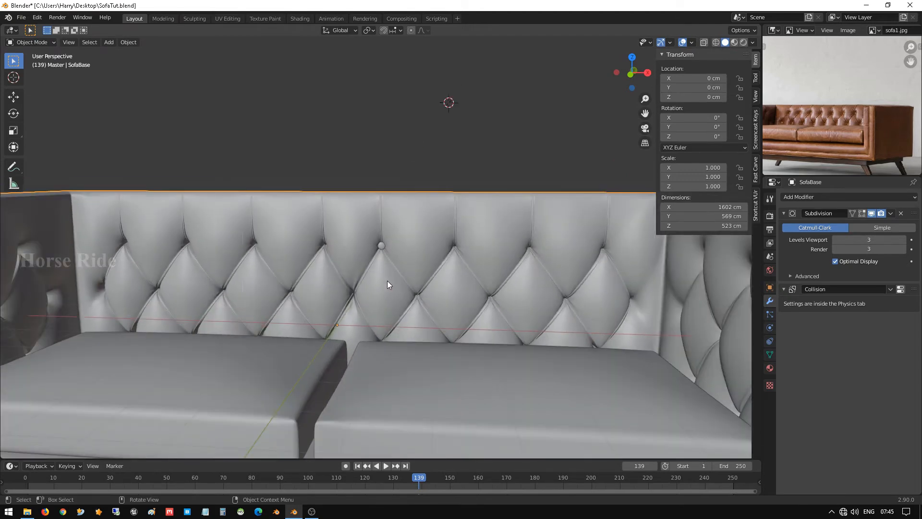
key("Tab")
middle_click_drag(387, 280, 425, 245)
key("Tab")
scroll(292, 249, "up", 5)
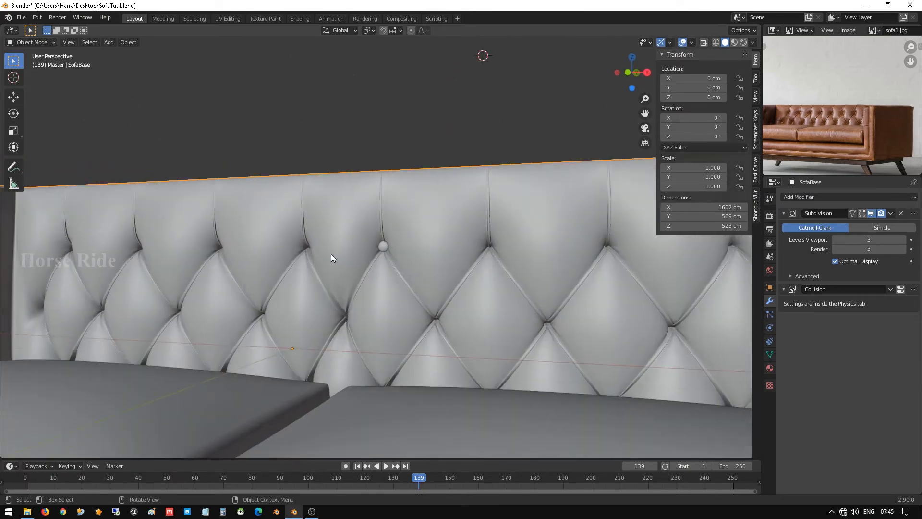
scroll(331, 253, "down", 3)
middle_click_drag(362, 264, 379, 254)
- Duplicate the button along X in front view onto the adjacent upper-row tuft, at about X 238.5 cm
left_click(383, 249)
scroll(405, 285, "down", 1)
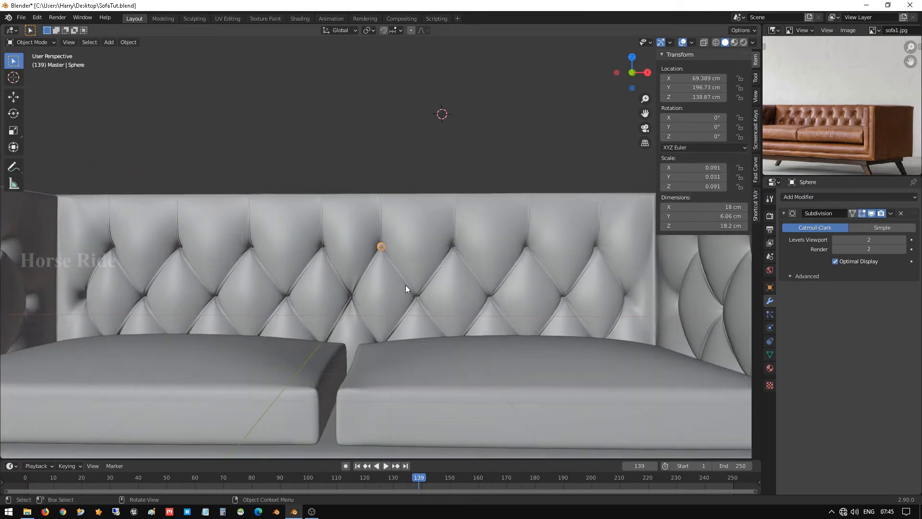
key("KP_1")
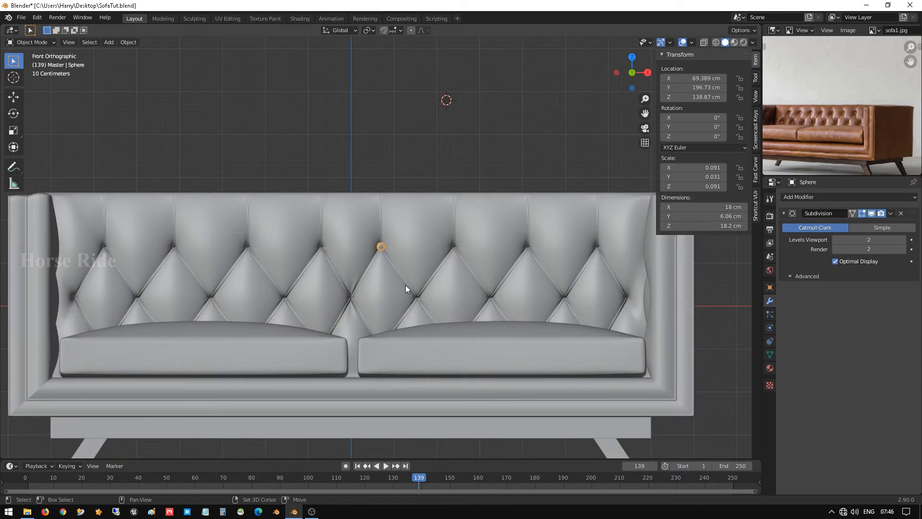
key("shift+d")
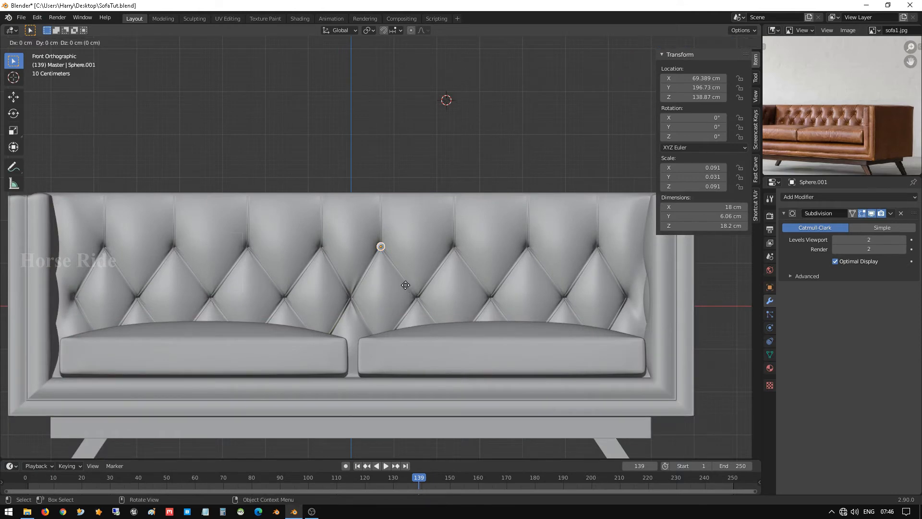
key("x")
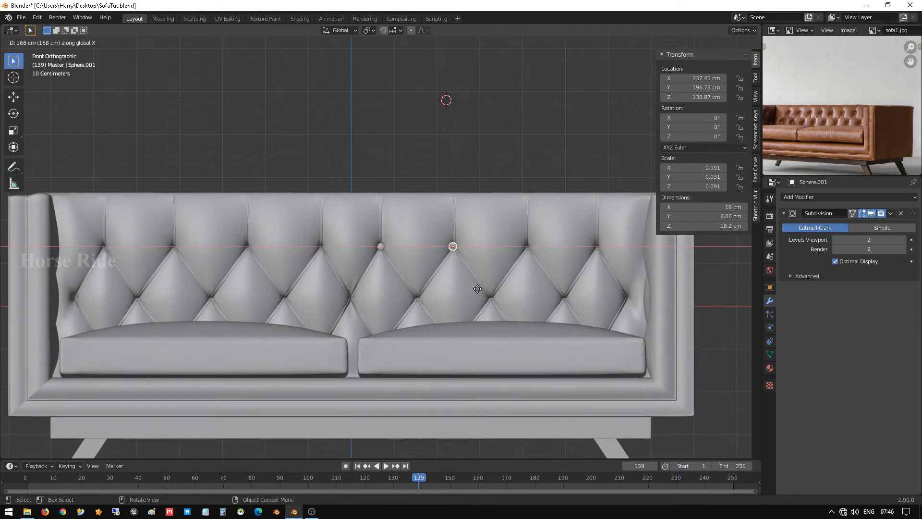
left_click(478, 289)
- Fine-tune the duplicated button along X to about 240.6 cm so it sits centred on its tuft
scroll(465, 246, "up", 4)
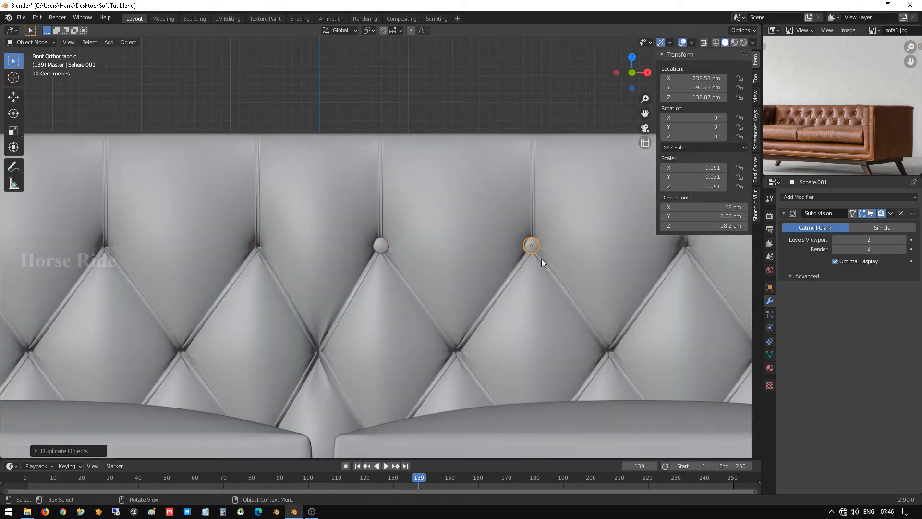
key("g")
key("x")
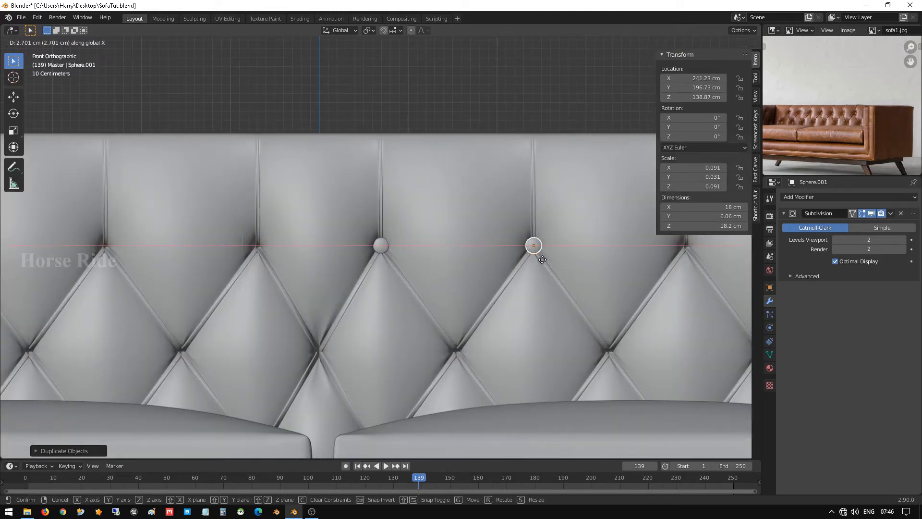
left_click(541, 260)
middle_click_drag(541, 260, 474, 263)
key("KP_Decimal")
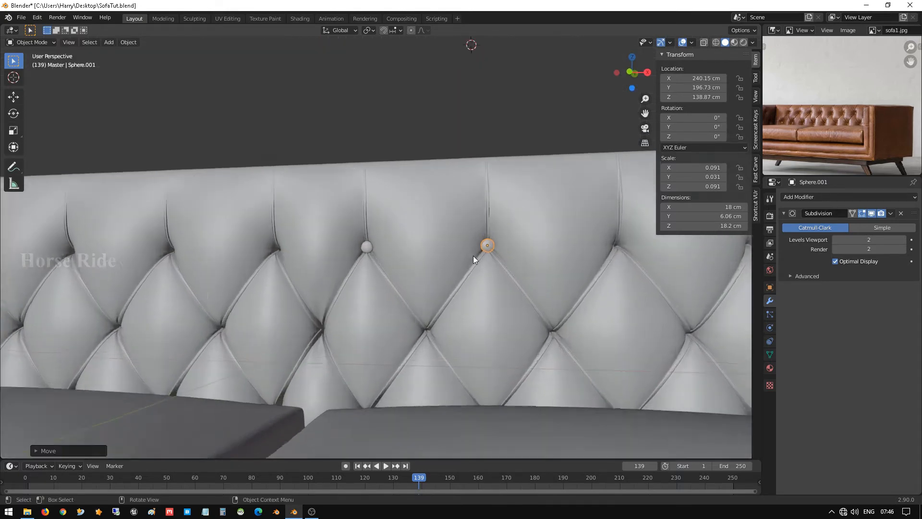
key("g")
key("x")
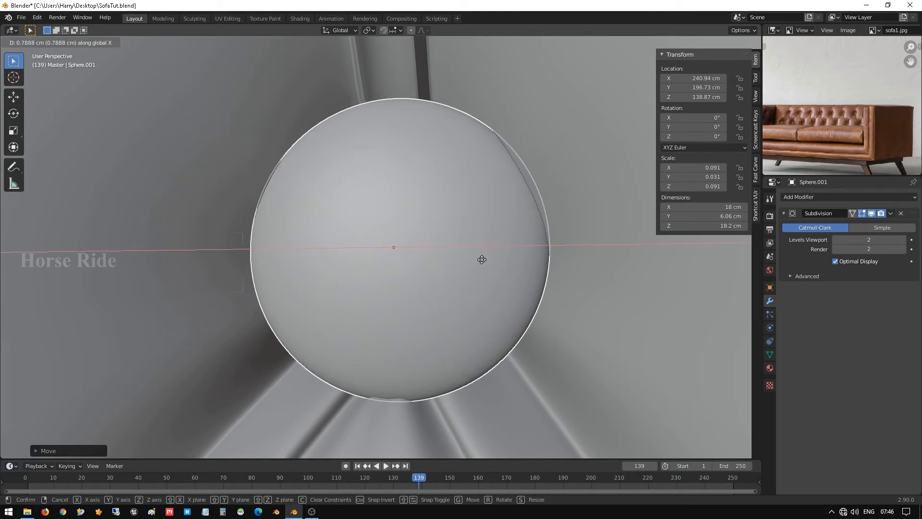
left_click(475, 257)
scroll(471, 250, "down", 10)
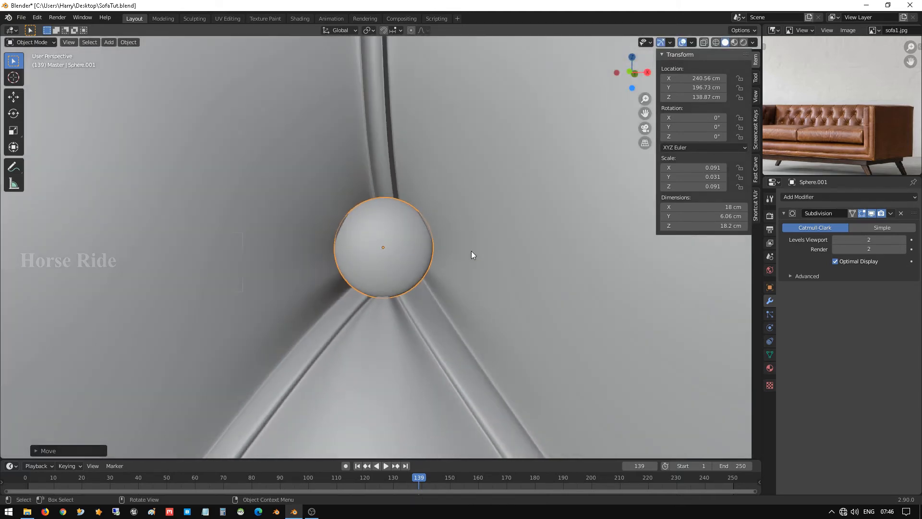
- Duplicate both buttons together about 341 cm along X onto the next two upper-row tufts toward the armrest
scroll(382, 234, "down", 4)
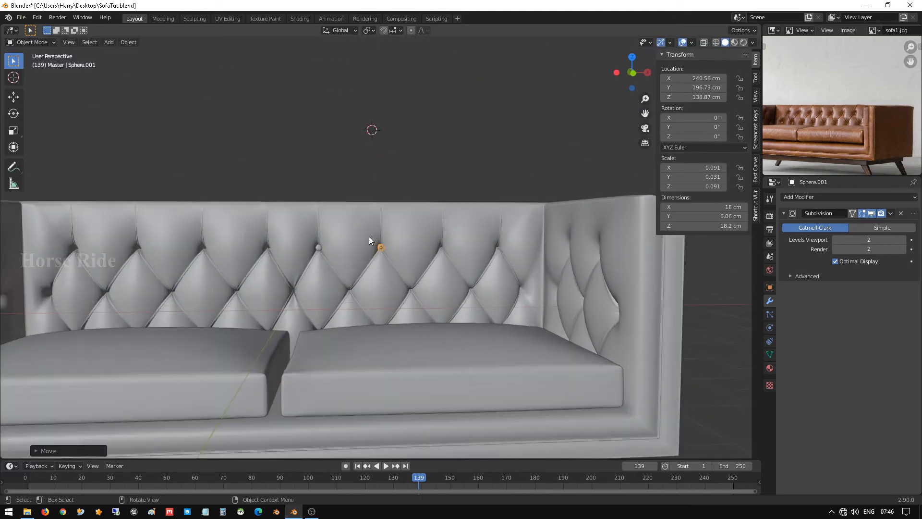
scroll(369, 236, "up", 4)
left_click(298, 259)
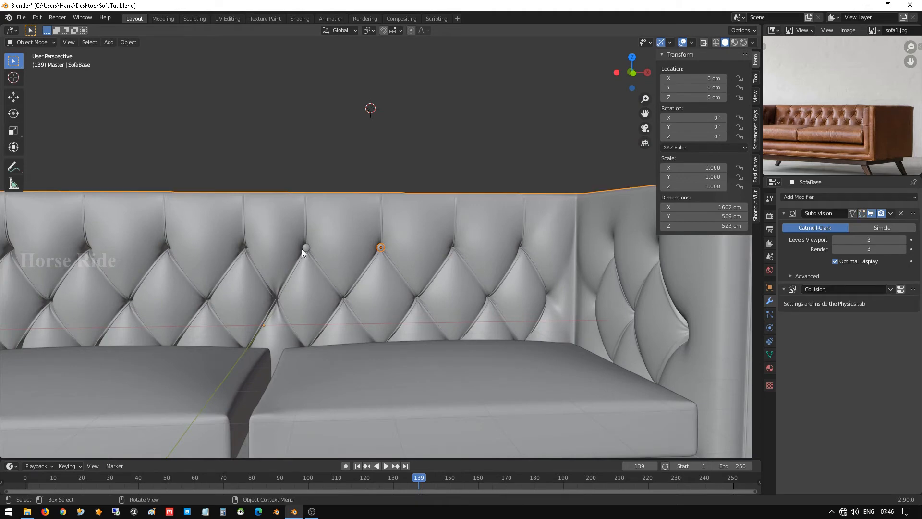
left_click(306, 248)
left_click(317, 250)
left_click(306, 247)
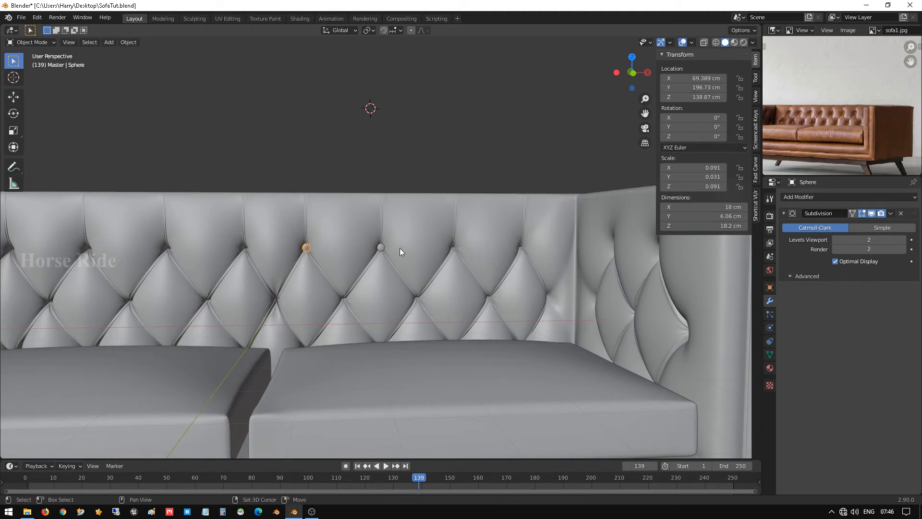
left_click(381, 247, "shift")
key("shift+d")
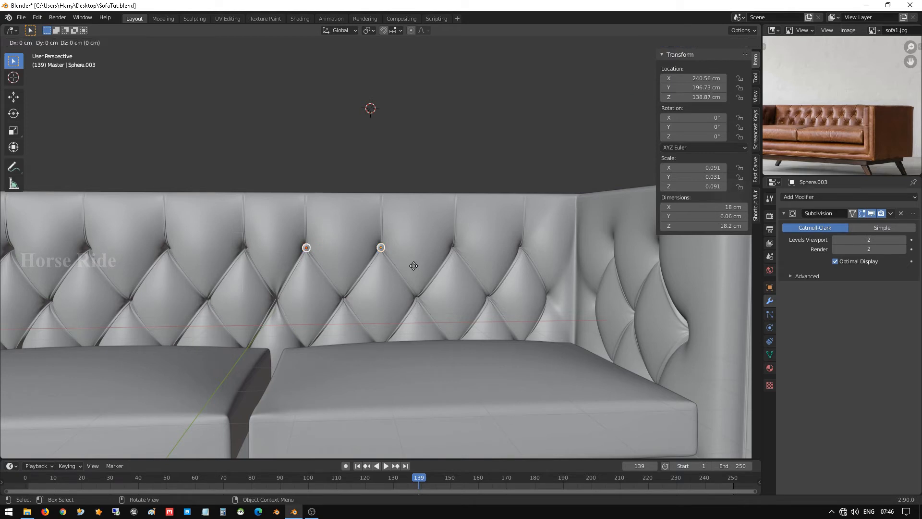
key("x")
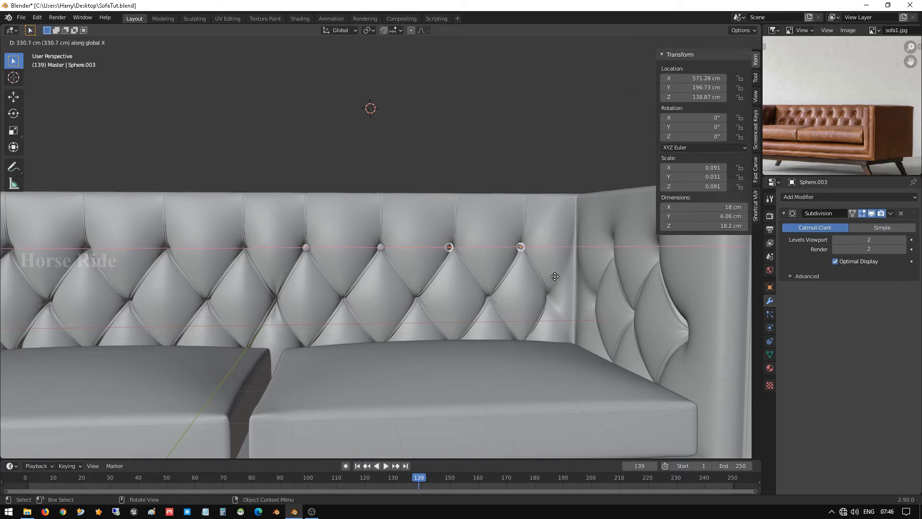
left_click(559, 275)
- Shift the two new buttons about 2.4 cm along X, centring the inner one on its tuft seam
scroll(509, 269, "up", 5)
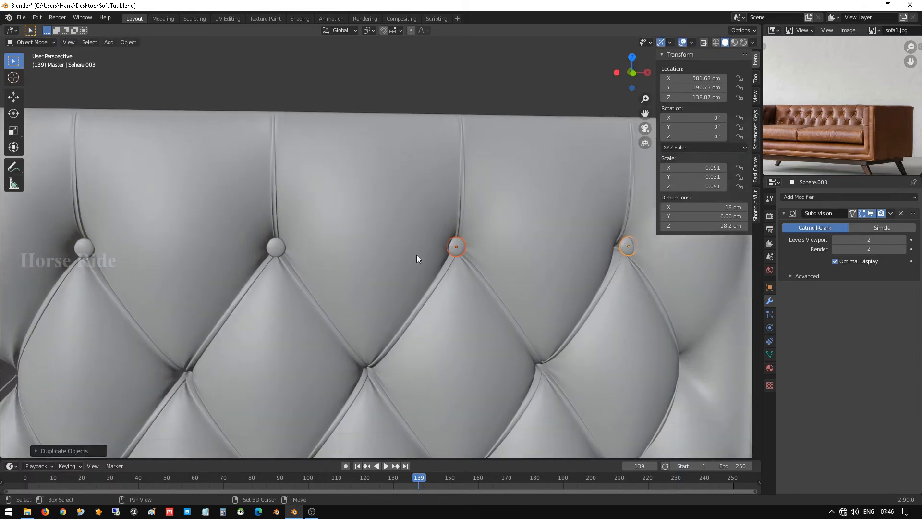
scroll(452, 262, "up", 5)
middle_click_drag(484, 266, 253, 270, "shift")
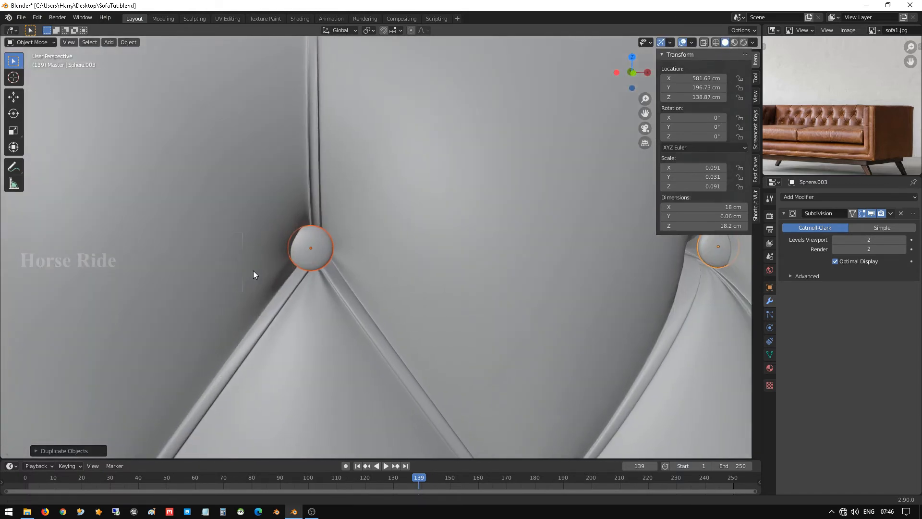
key("g")
key("x")
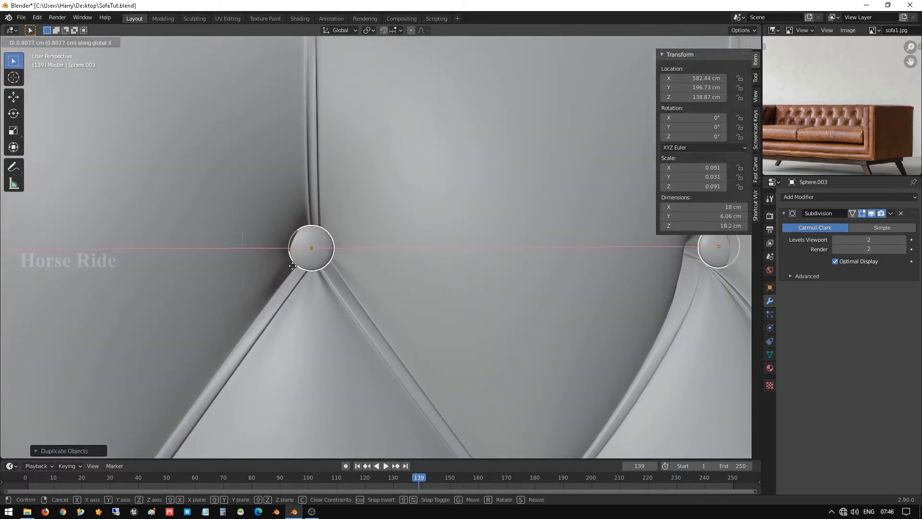
left_click(295, 268)
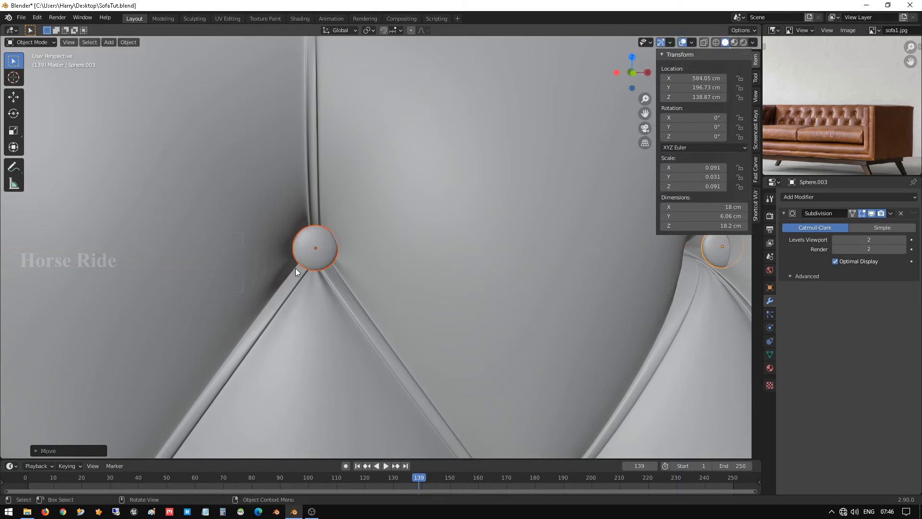
- Move only the outermost button back along X to about 575.2 cm, centring it on the last upper-row tuft
scroll(296, 268, "down", 8)
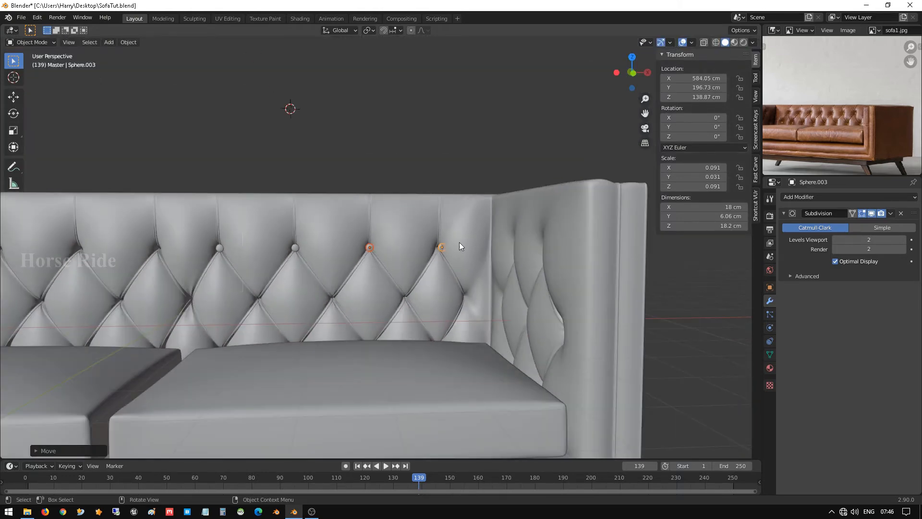
left_click(439, 247)
left_click(440, 247)
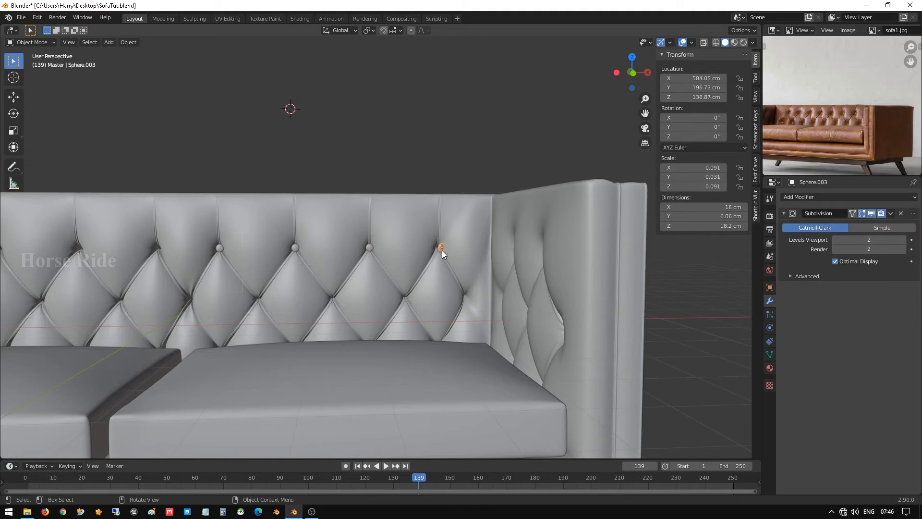
scroll(445, 254, "up", 6)
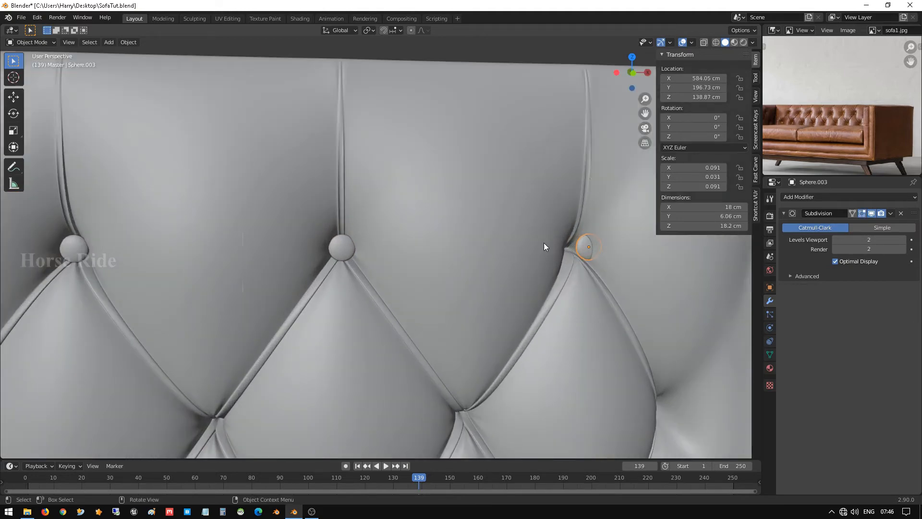
middle_click_drag(546, 247, 485, 247)
middle_click_drag(638, 263, 517, 239)
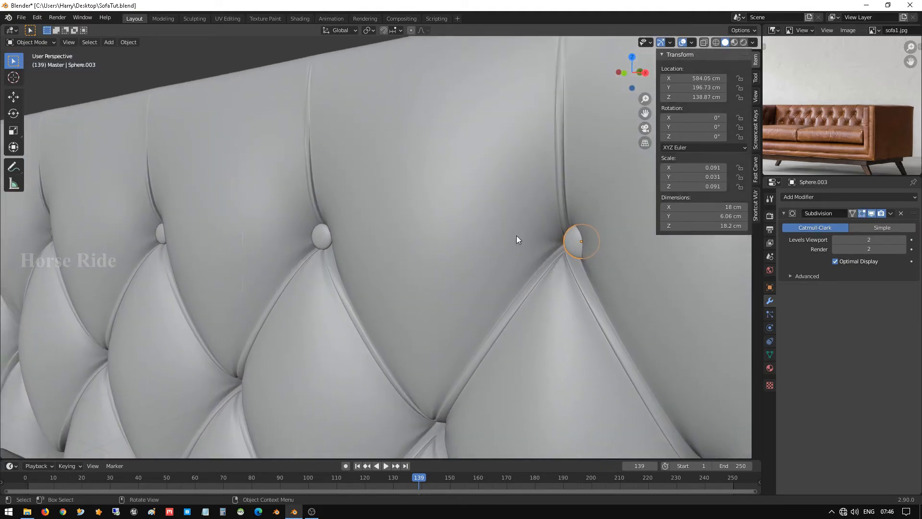
key("g")
key("x")
mouse_move(499, 230)
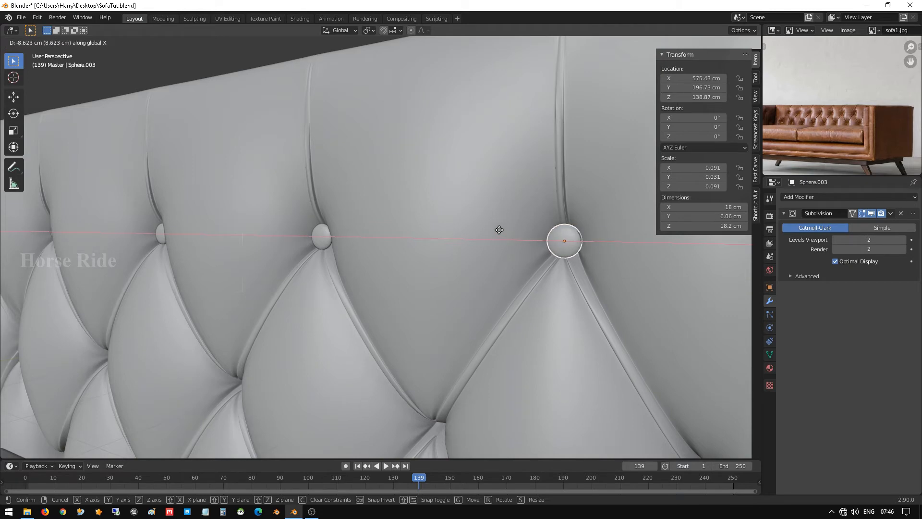
left_click(499, 230)
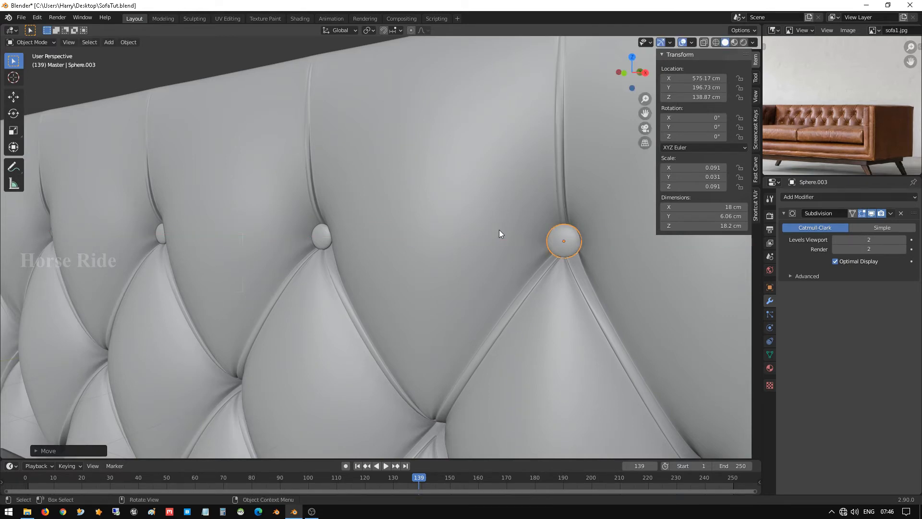
- Examine the buttoned backrest and the tufts on the armrest's inner face from several angles
scroll(499, 230, "down", 6)
middle_click_drag(240, 247, 279, 258)
scroll(326, 264, "down", 4)
scroll(160, 263, "down", 4)
middle_click_drag(155, 259, 339, 274)
scroll(340, 274, "up", 5)
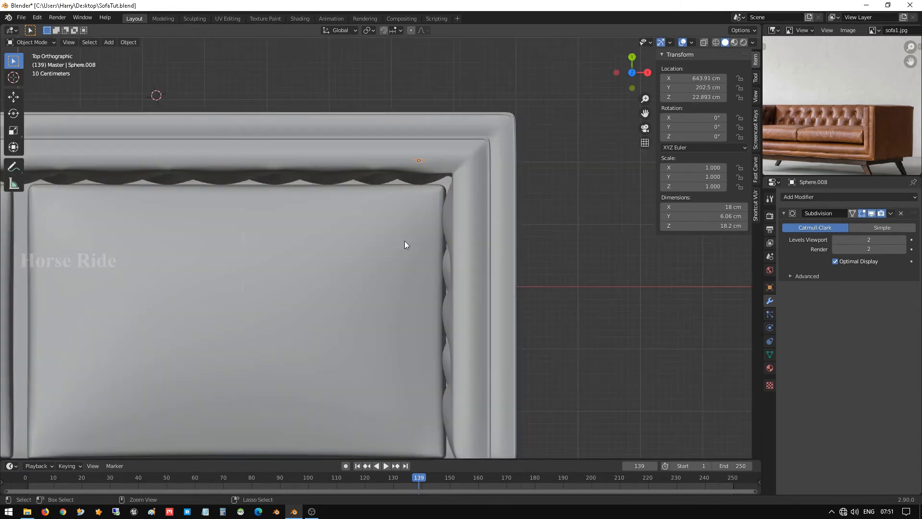
middle_click_drag(374, 228, 364, 174)
scroll(364, 175, "down", 3)
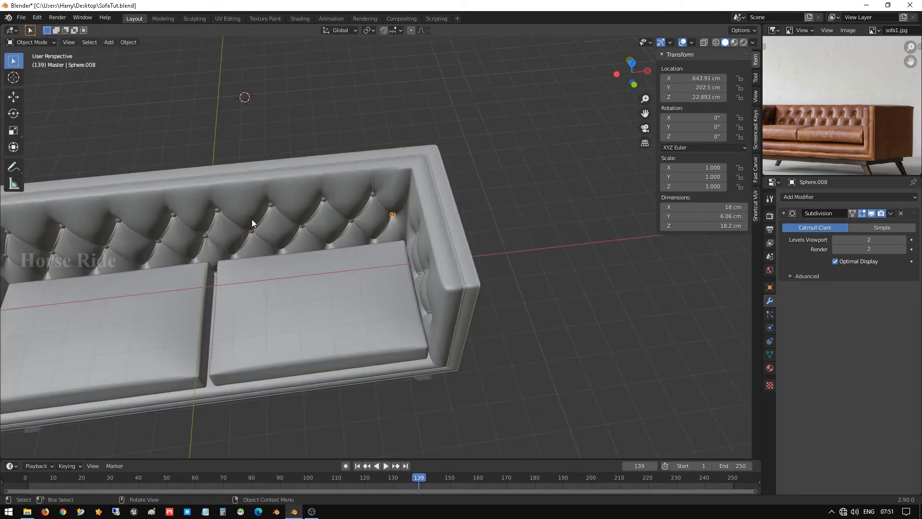
middle_click_drag(219, 225, 264, 166)
scroll(263, 166, "up", 2)
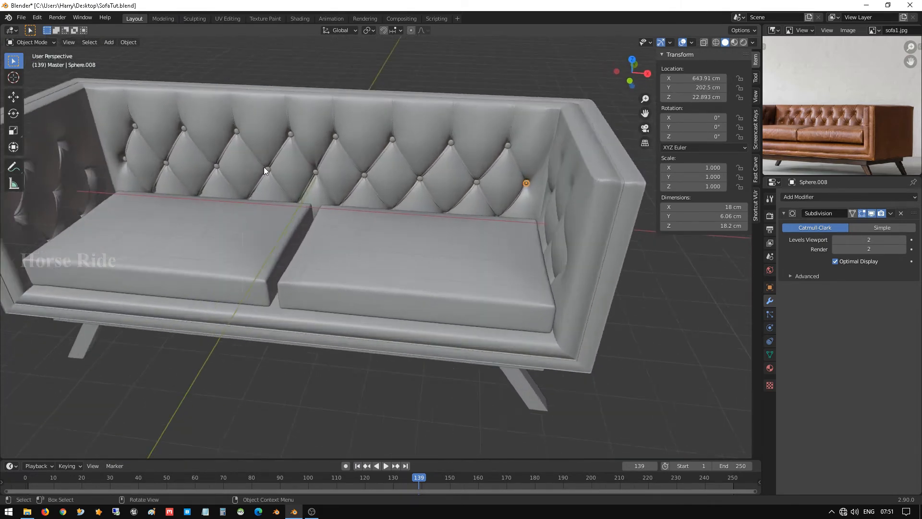
middle_click_drag(437, 149, 450, 172)
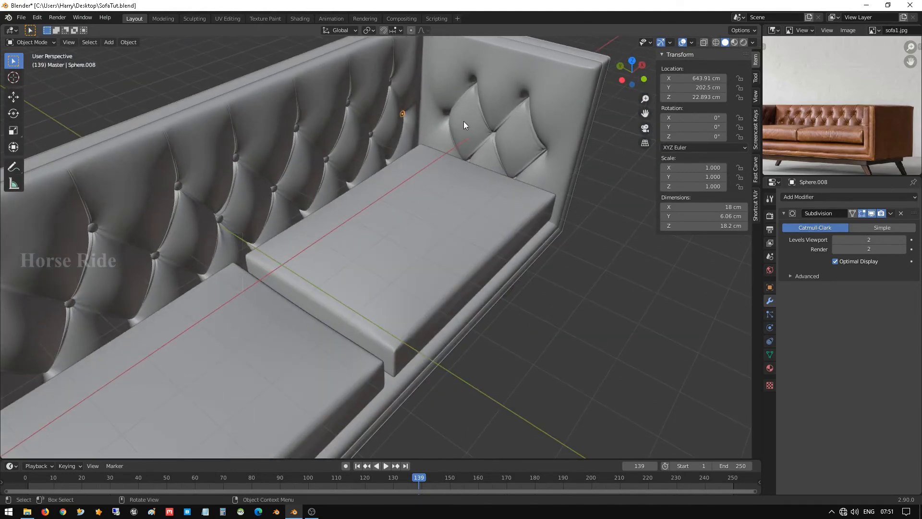
- Duplicate the backrest's outermost lower-row button along Y only, placing the copy at about 61.1 cm alongside the armrest
key("KP_7")
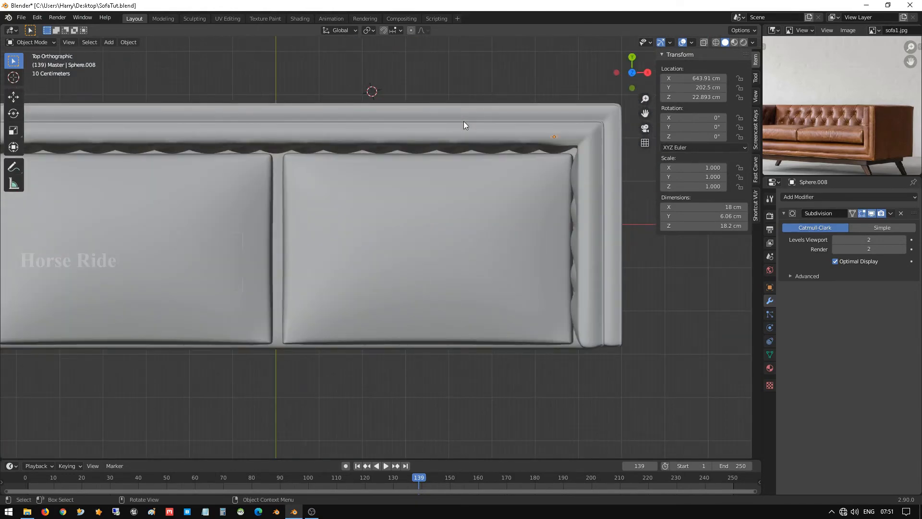
key("KP_Decimal")
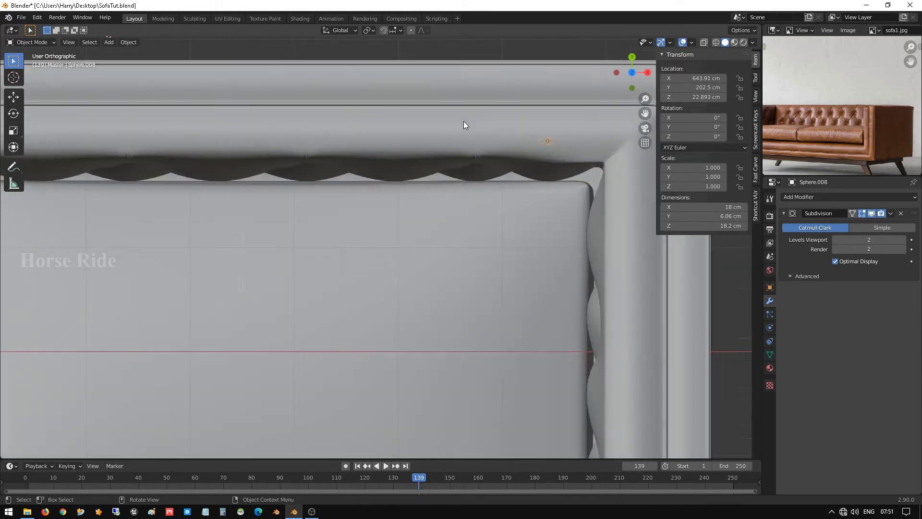
scroll(463, 183, "down", 10)
scroll(496, 252, "down", 4)
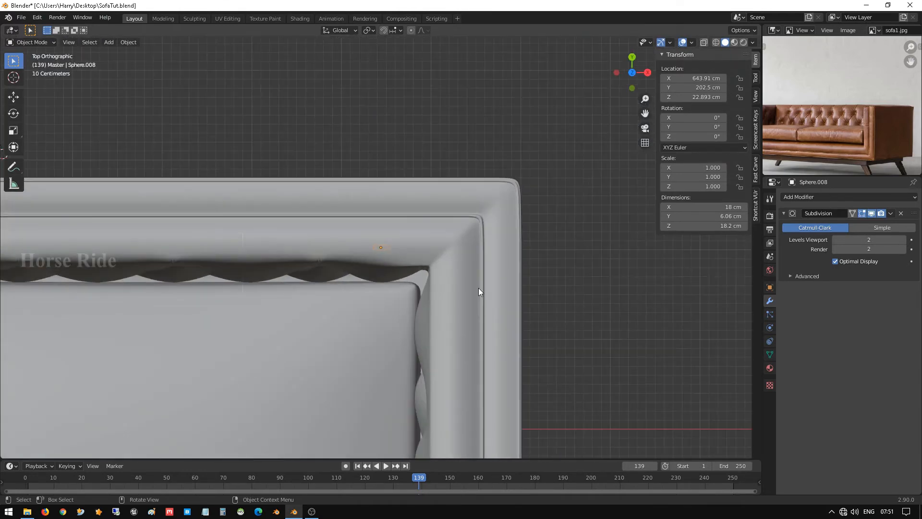
middle_click_drag(437, 287, 460, 167, "shift")
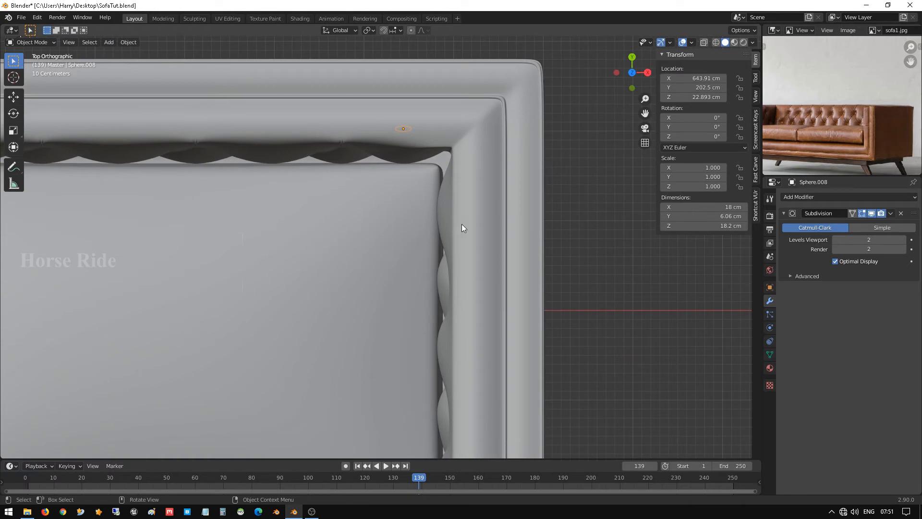
key("shift+d")
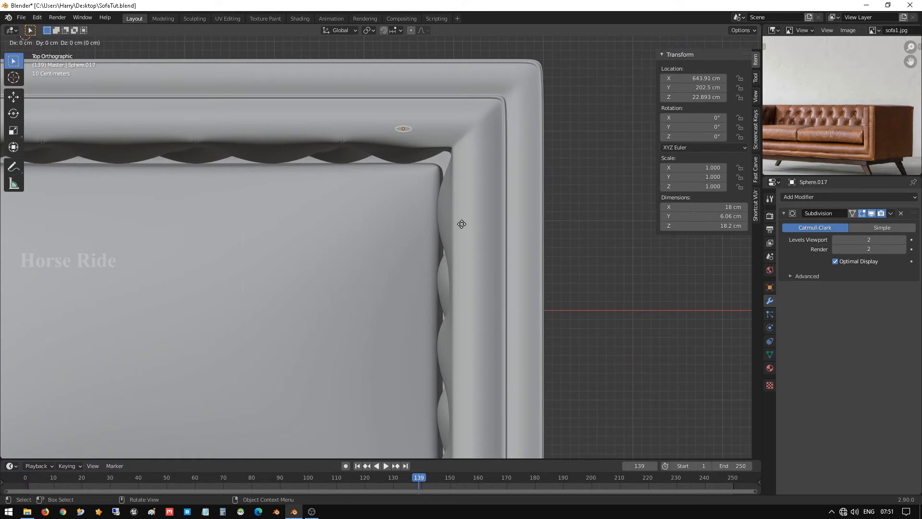
key("y")
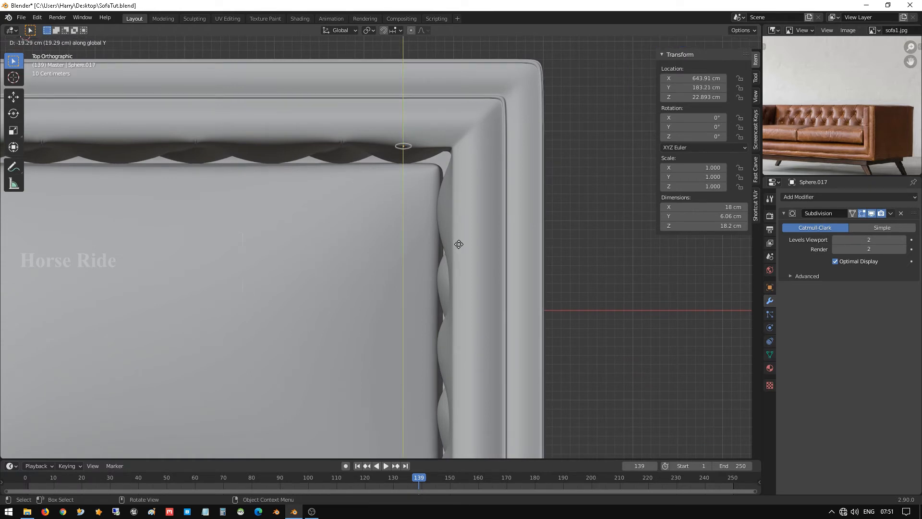
left_click(470, 334)
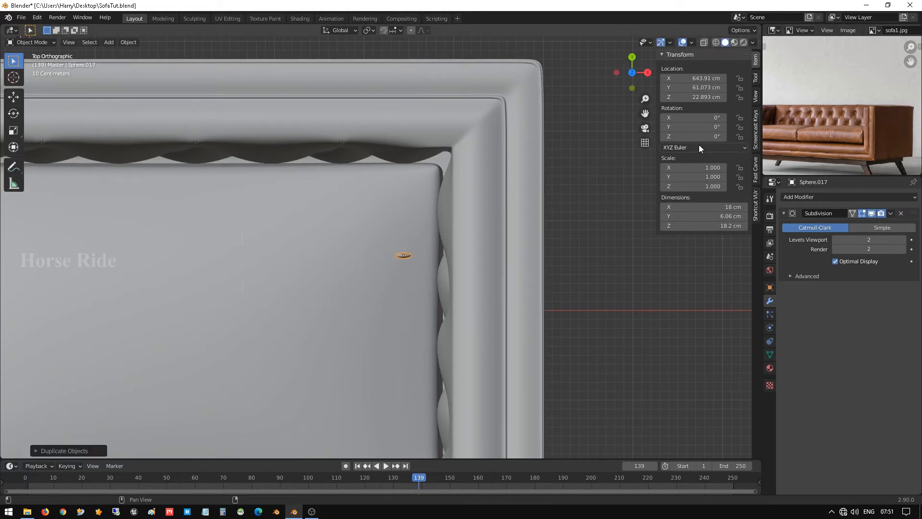
- Set the duplicated button's Z rotation to -90° so it faces the armrest
left_click_drag(696, 136, 690, 136)
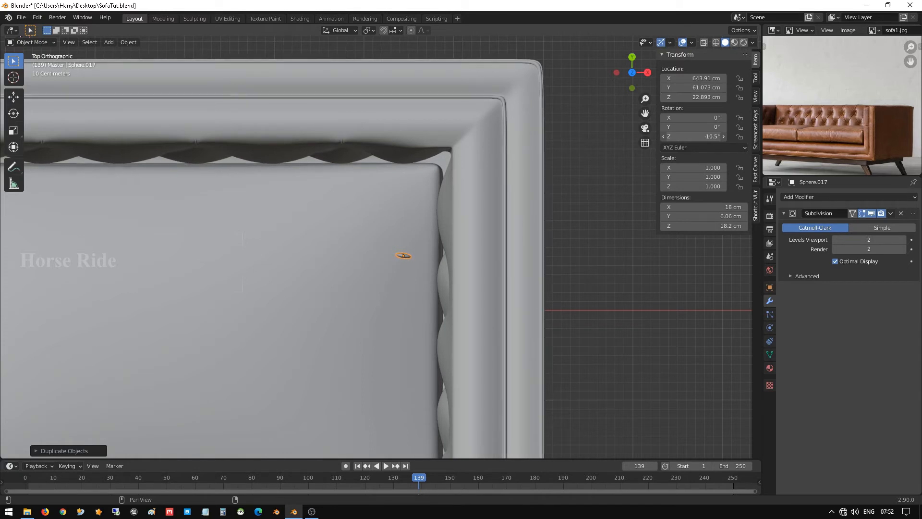
left_click(696, 137)
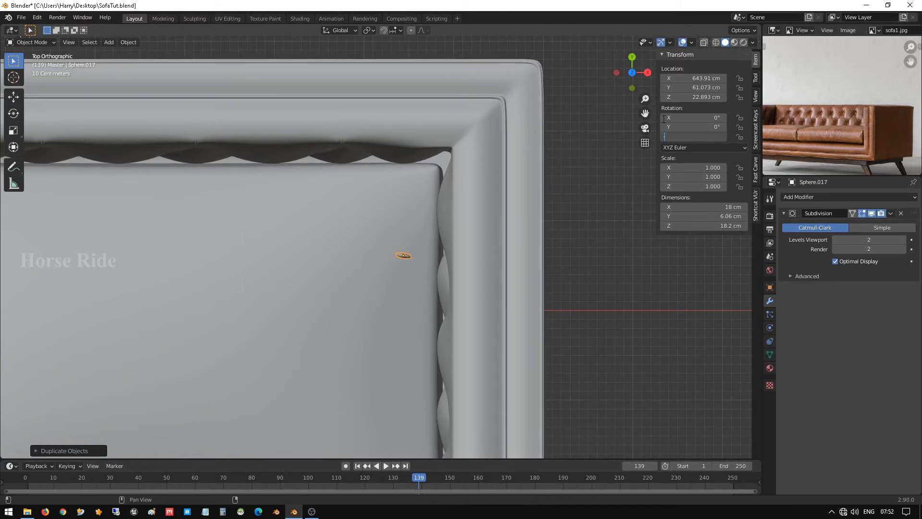
key("Return")
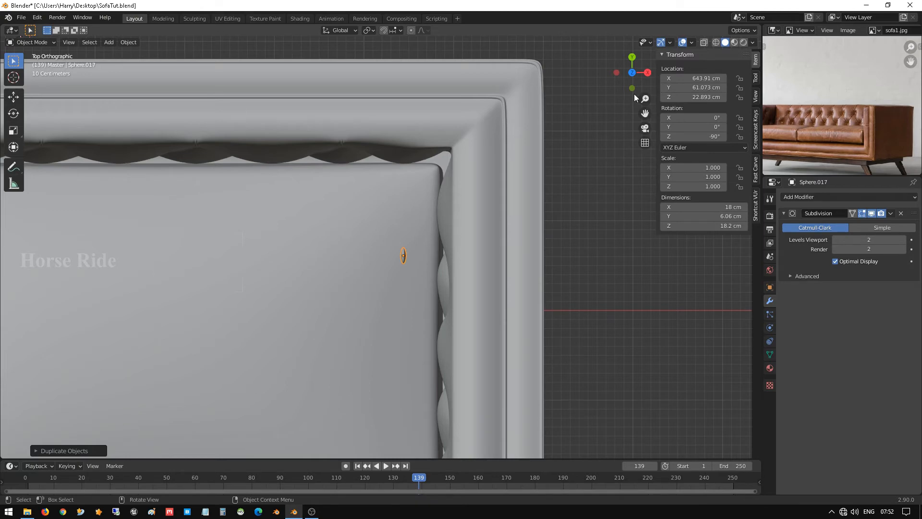
- Move the rotated button along X to about 691 cm, against the armrest's padded inner face
middle_click_drag(634, 94, 377, 177)
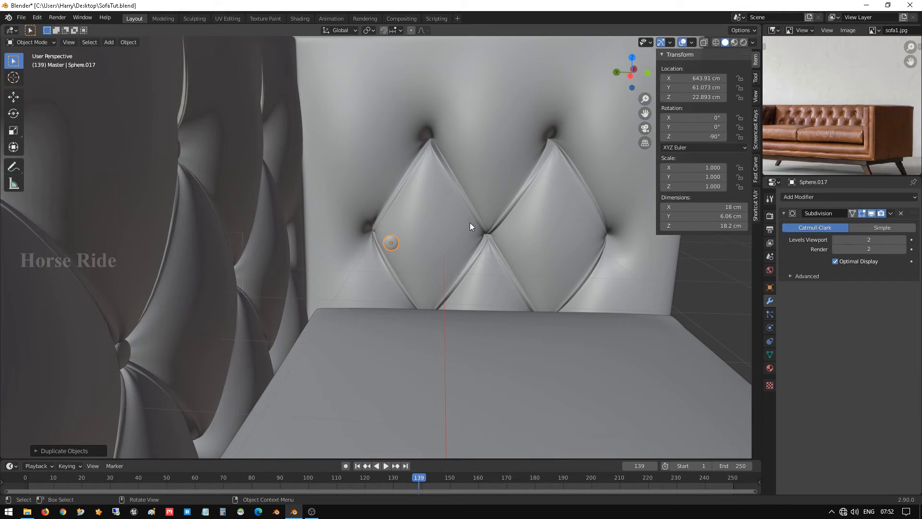
key("KP_1")
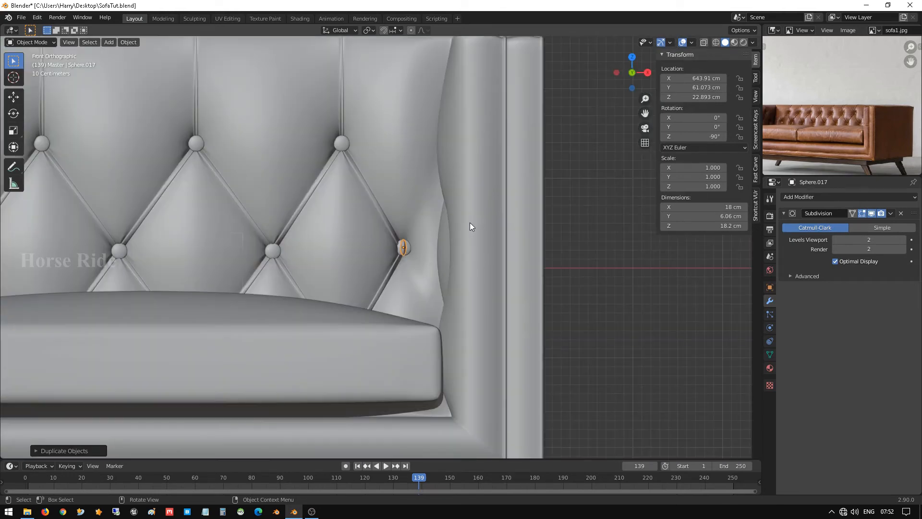
key("g")
key("x")
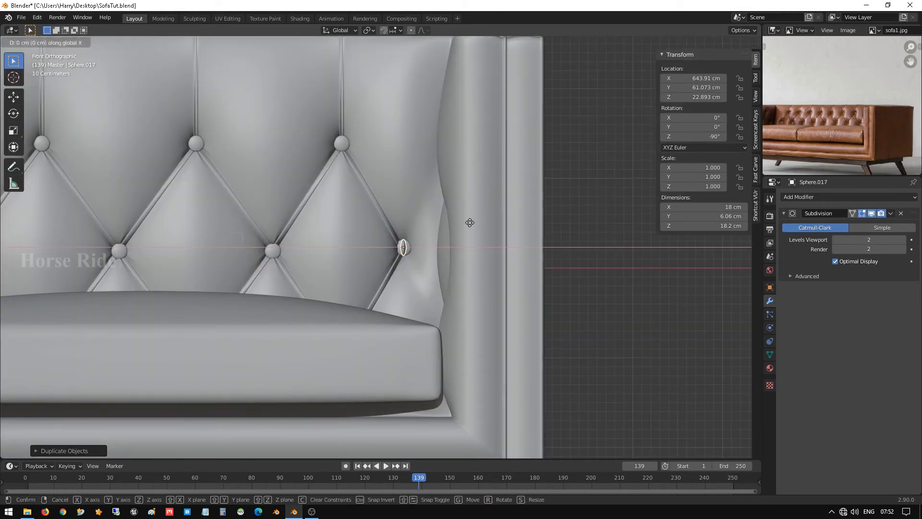
left_click(512, 228)
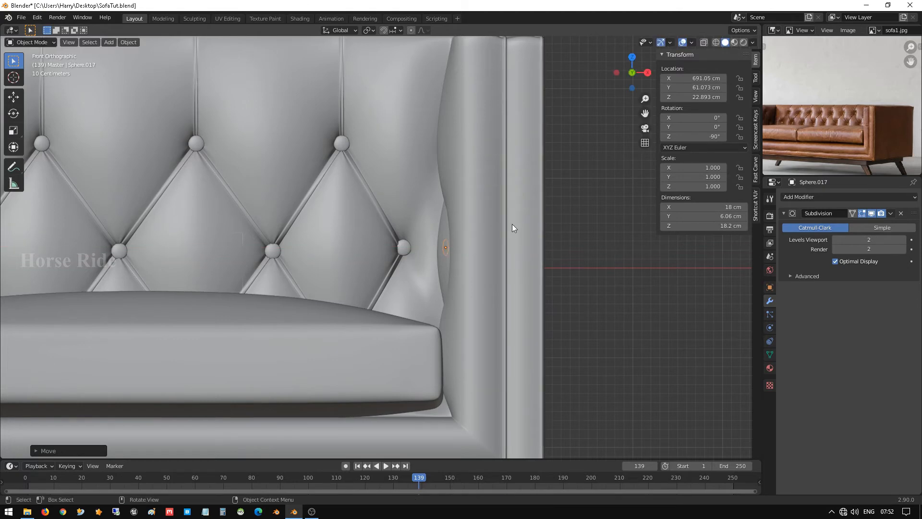
- In wireframe, raise the button along Z to about 137.5 cm and push it along X to about 733.9 cm, into the upper tuft
key("shift+z")
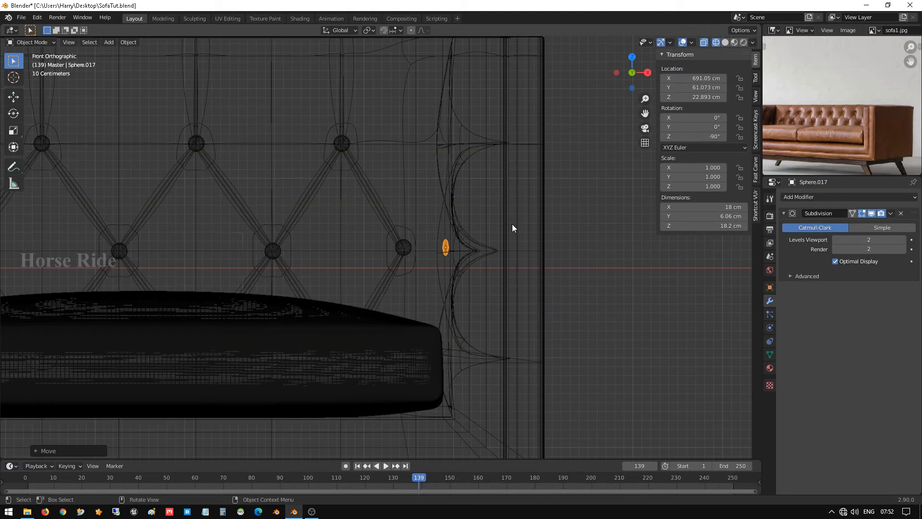
key("g")
key("z")
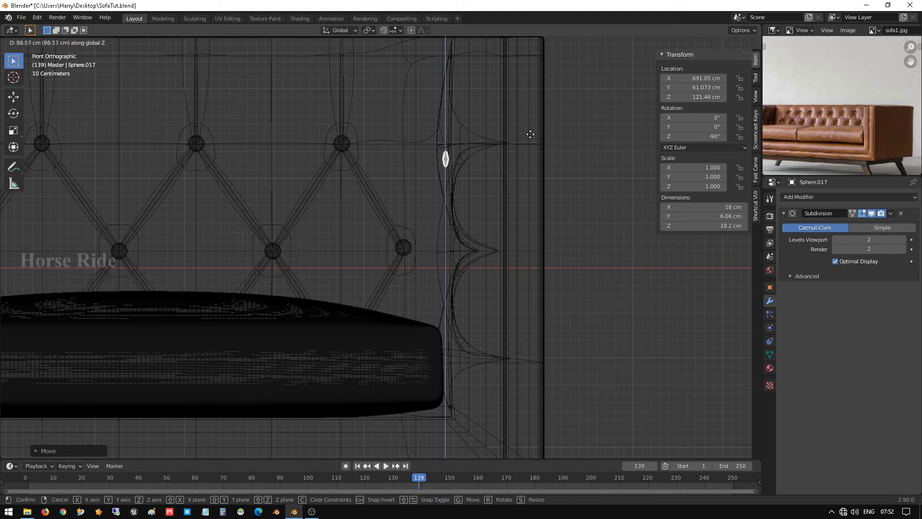
key("z")
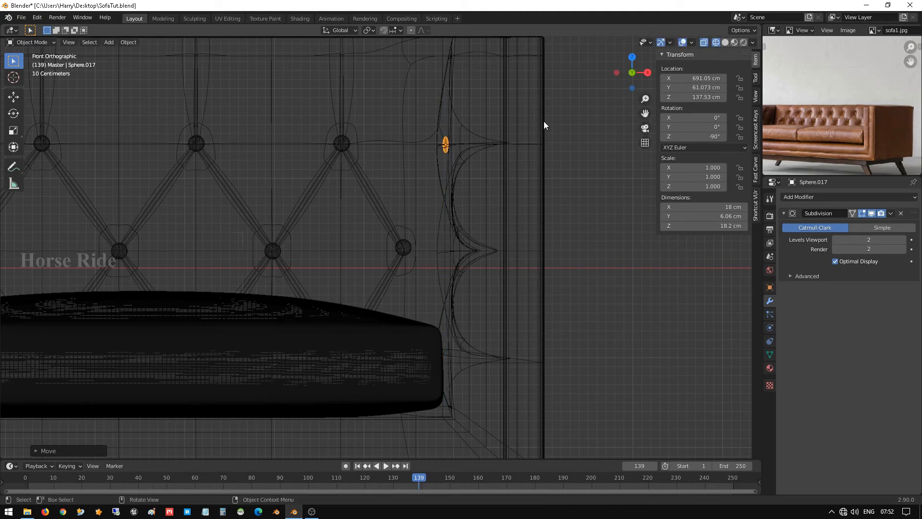
key("x")
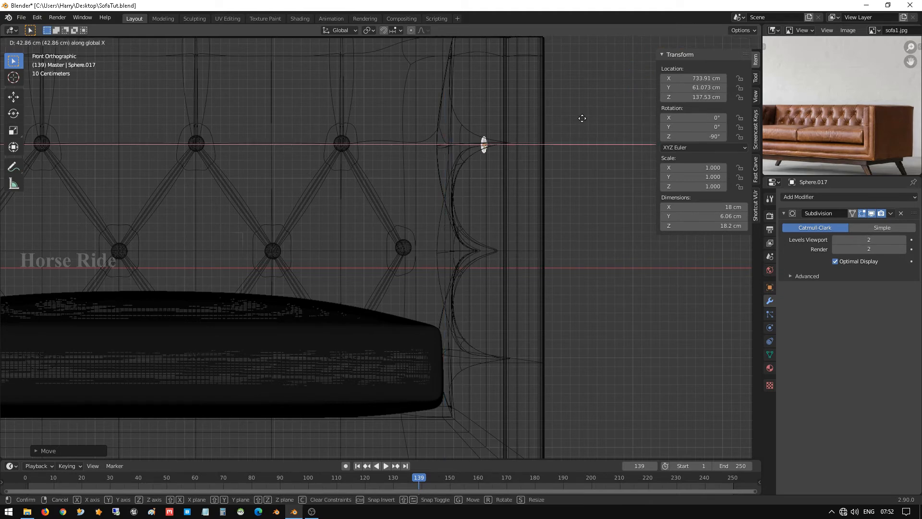
left_click(582, 118)
- Slide the button along Y to about 19.2 cm onto the armrest's first upper tuft and return to solid shading
middle_click_drag(581, 120, 552, 179)
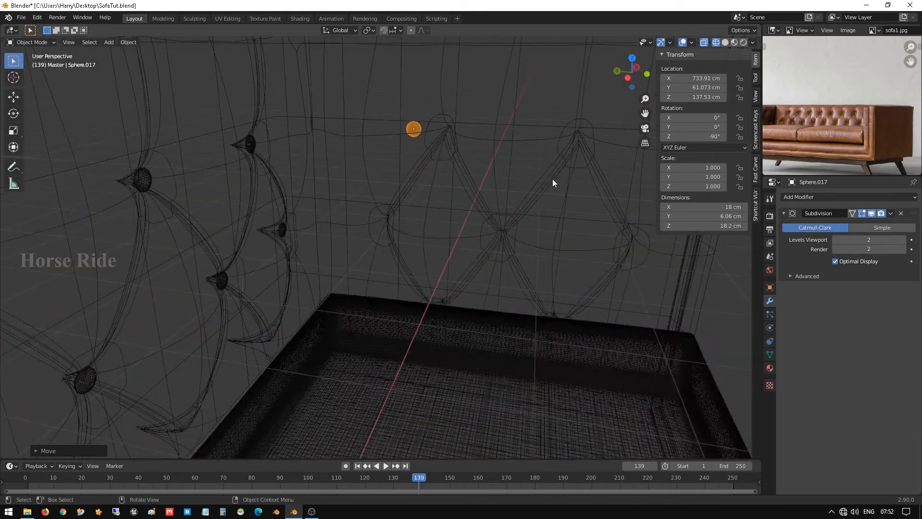
key("g")
key("y")
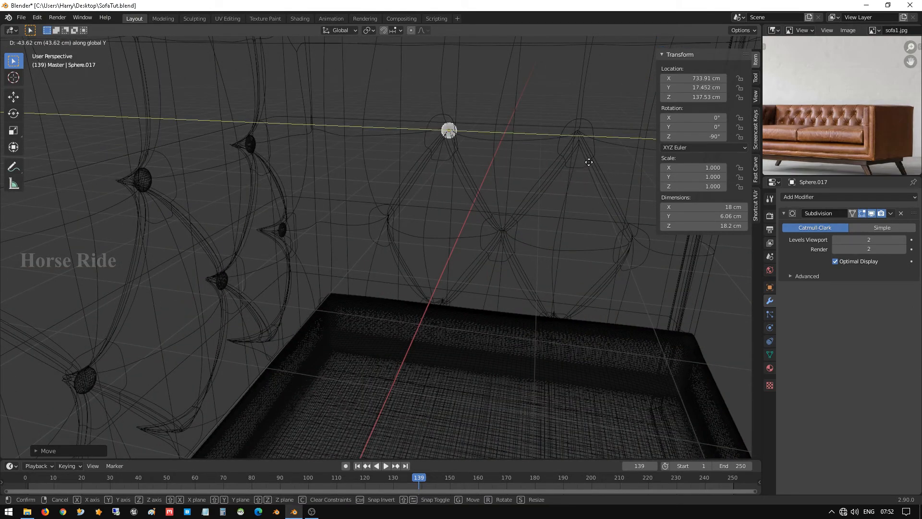
left_click(587, 162)
key("shift+z")
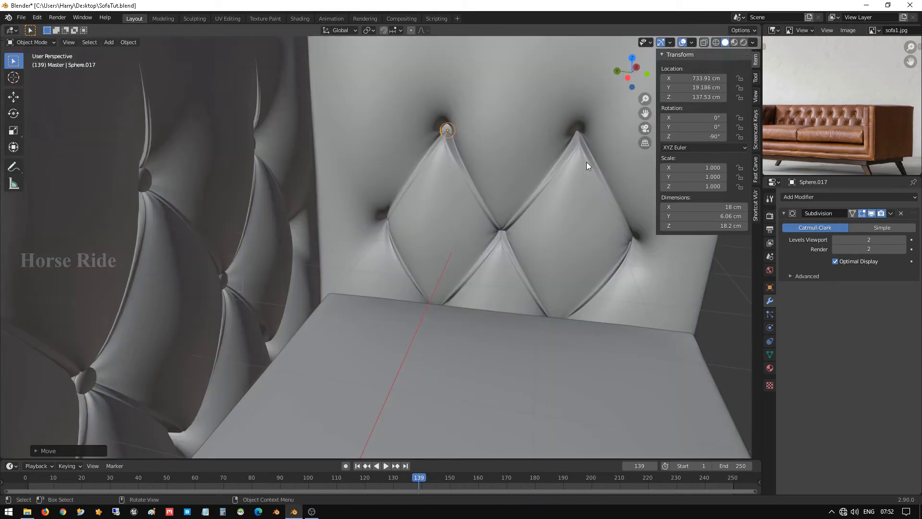
- Nudge the button along Y to about 19.7 cm and pull it out along X to about 707.9 cm, clear of the leather folds
scroll(483, 140, "up", 2)
key("KP_Decimal")
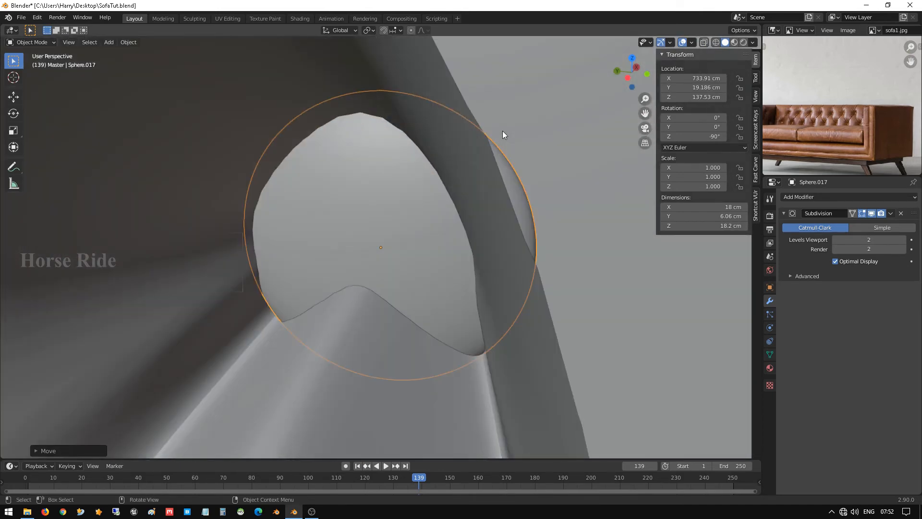
middle_click_drag(335, 155, 381, 304)
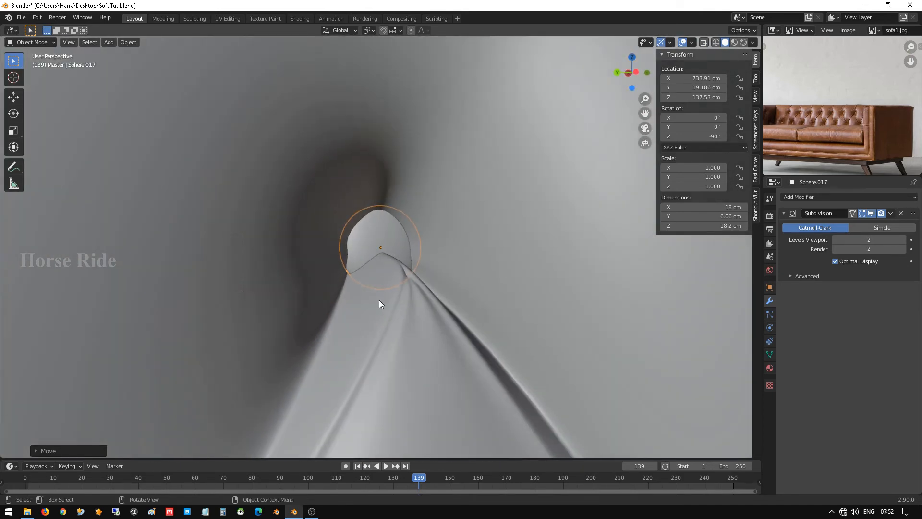
key("ctrl+KP_1")
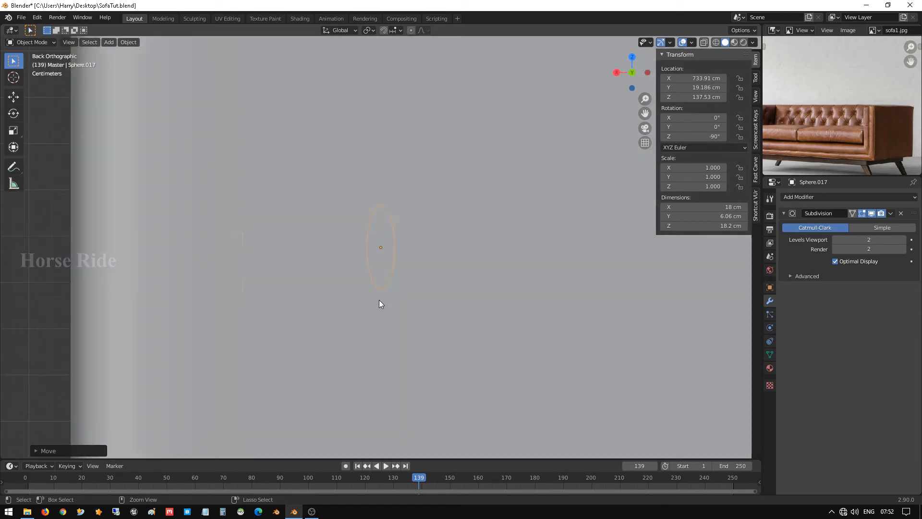
key("KP_1")
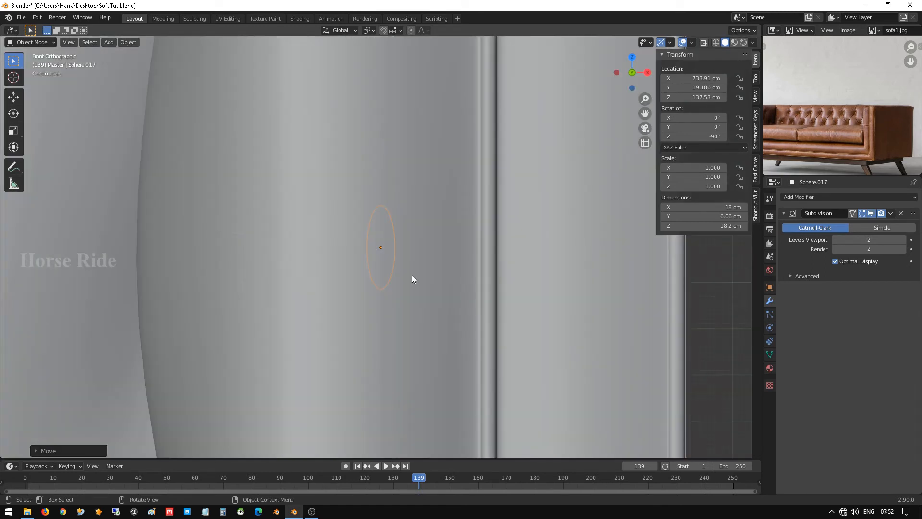
middle_click_drag(314, 298, 430, 298)
key("g")
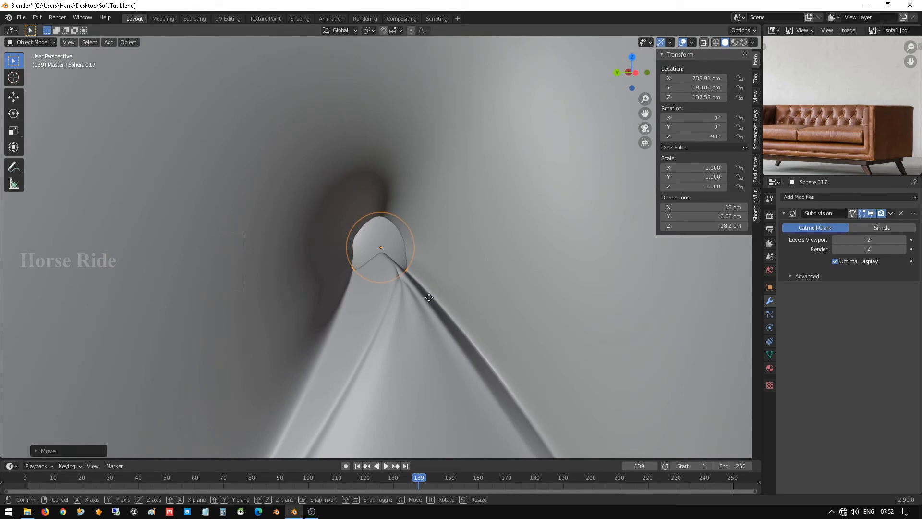
key("y")
key("y")
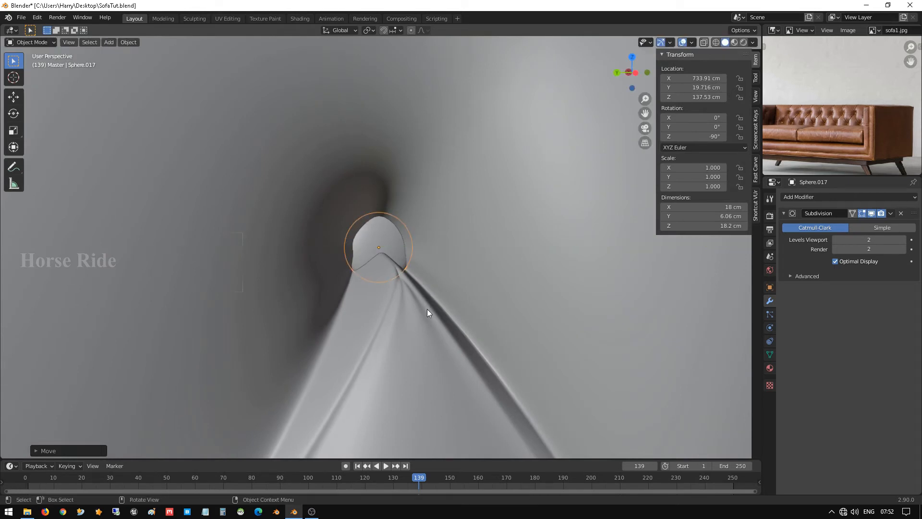
key("x")
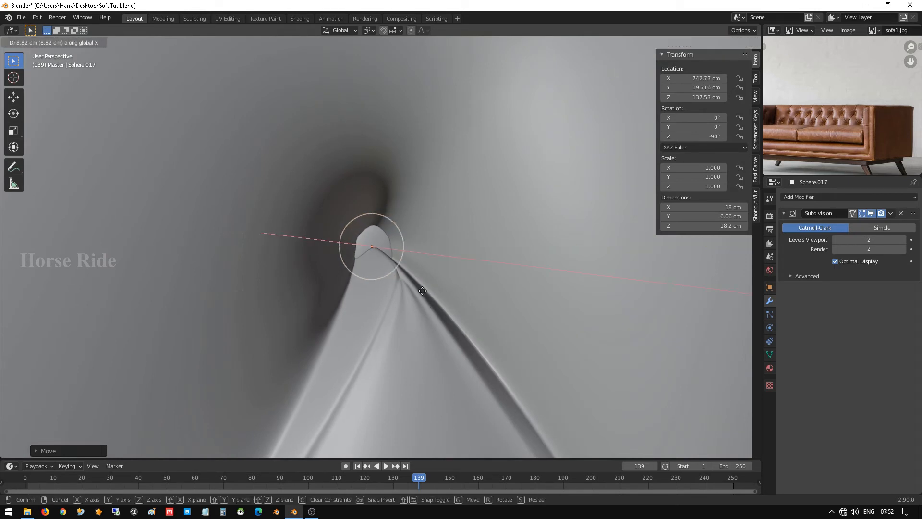
left_click(455, 308)
- Shift the button along Y to about 23.6 cm to centre it on the armrest tuft
middle_click_drag(454, 308, 432, 293)
key("g")
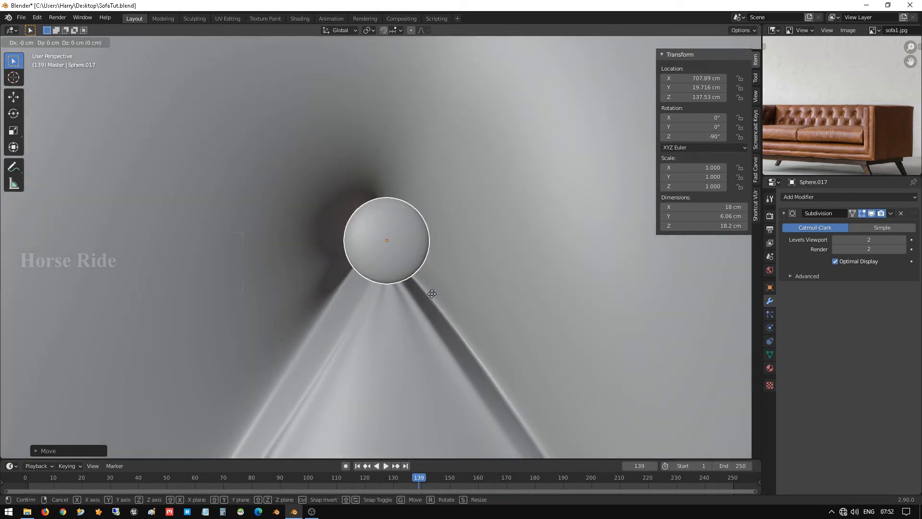
key("y")
left_click(416, 286)
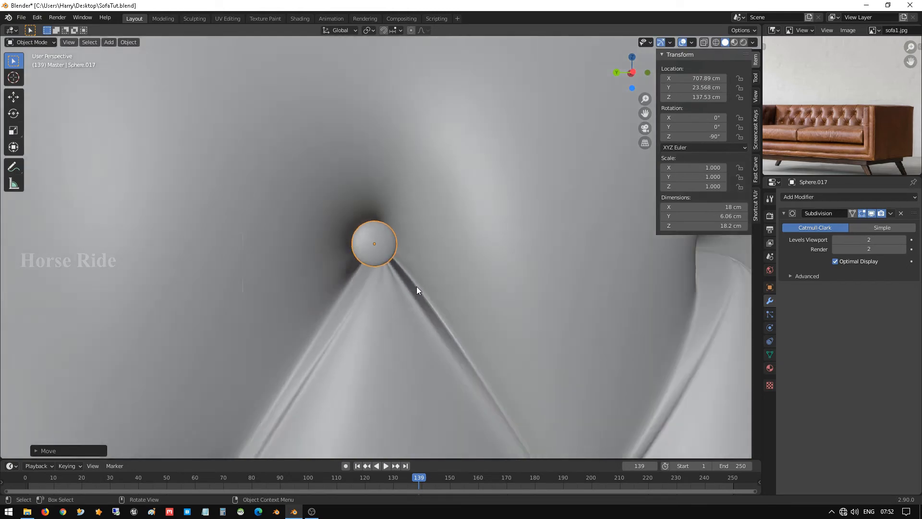
- Push the button along X to about 722.6 cm into the armrest's first upper tuft and raise it along Z to about 140.6 cm
scroll(416, 286, "down", 5)
mouse_move(467, 304)
middle_mouse_down()
mouse_move(379, 339)
mouse_move(403, 352)
mouse_move(455, 299)
middle_mouse_up()
key("g")
key("x")
left_click(412, 338)
key("g")
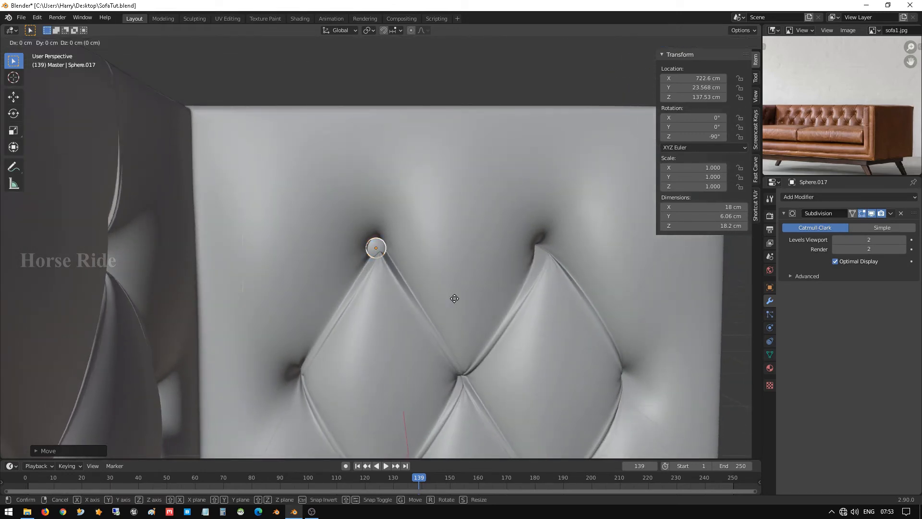
key("z")
left_click(456, 295)
- Nudge the button along Y to about 21.4 cm to centre it on the first upper tuft
key("g")
key("y")
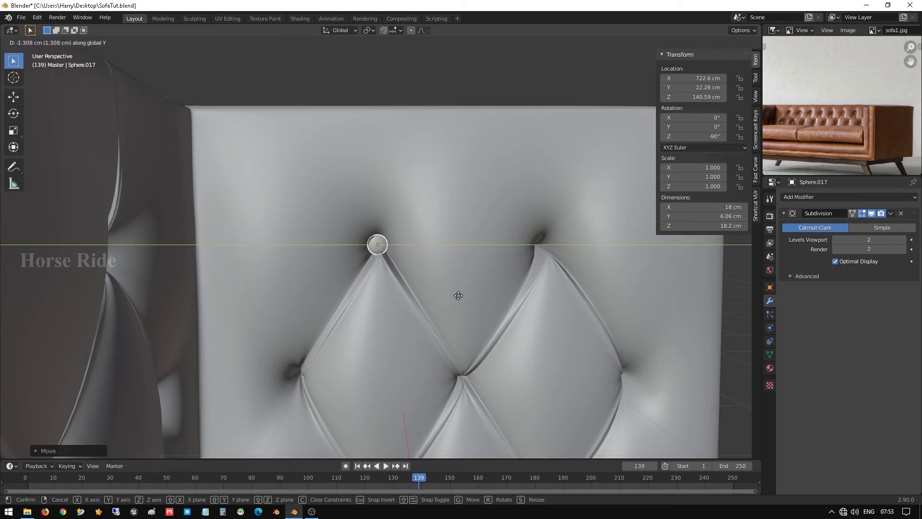
left_click(458, 295)
middle_click_drag(458, 296, 436, 262)
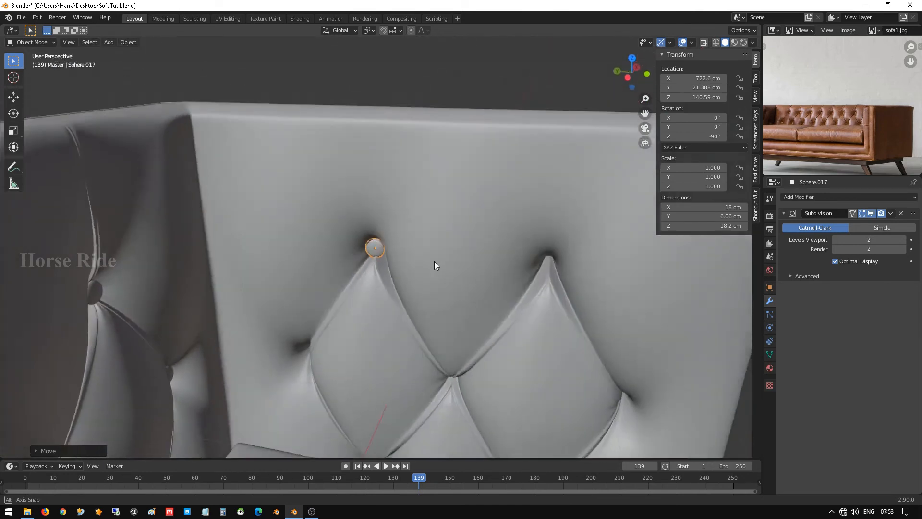
scroll(435, 253, "down", 3)
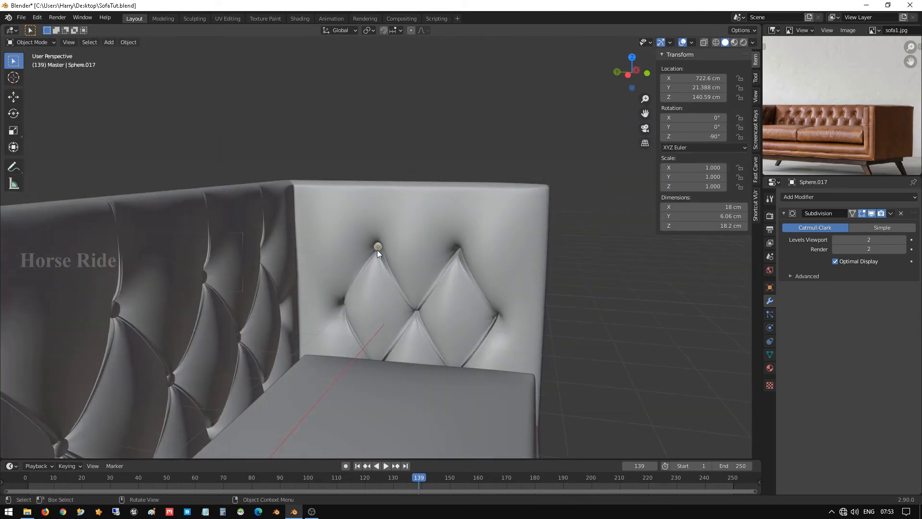
- Duplicate the armrest button along Y to about -129.3 cm, onto the second upper tuft
left_click(381, 248)
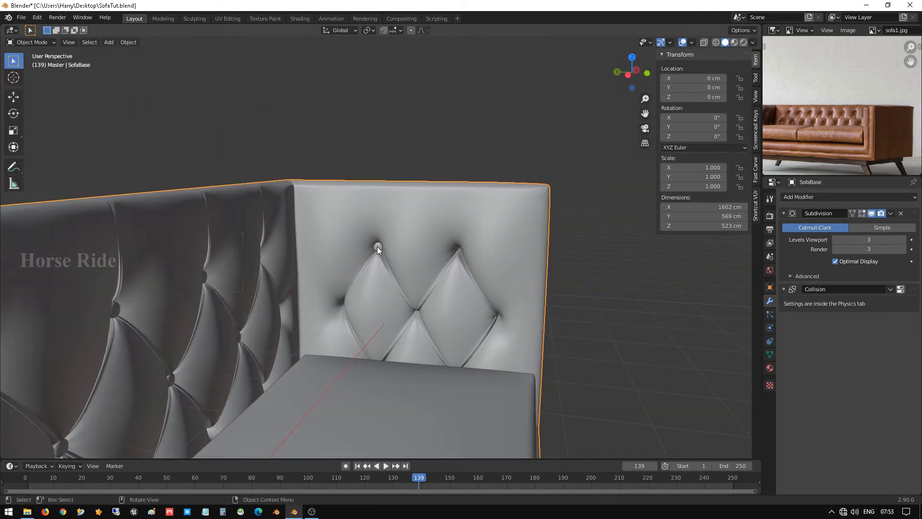
left_click(377, 248)
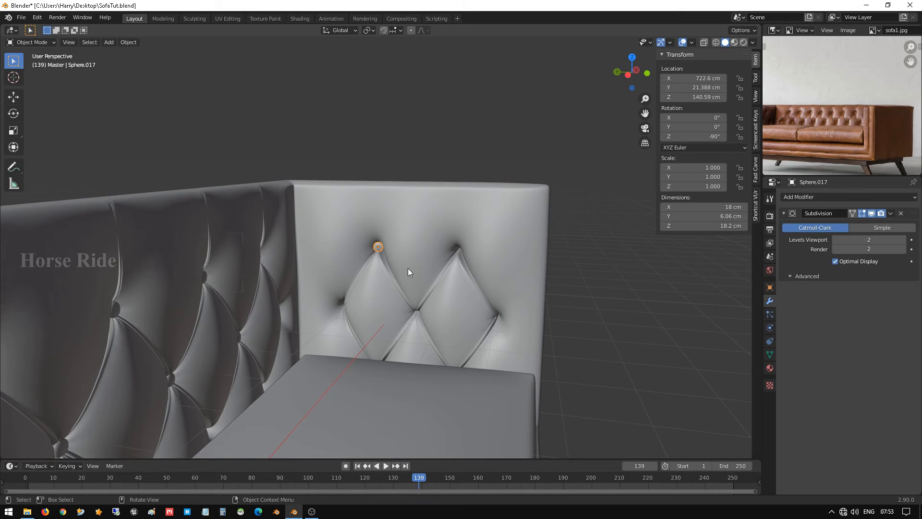
key("shift+d")
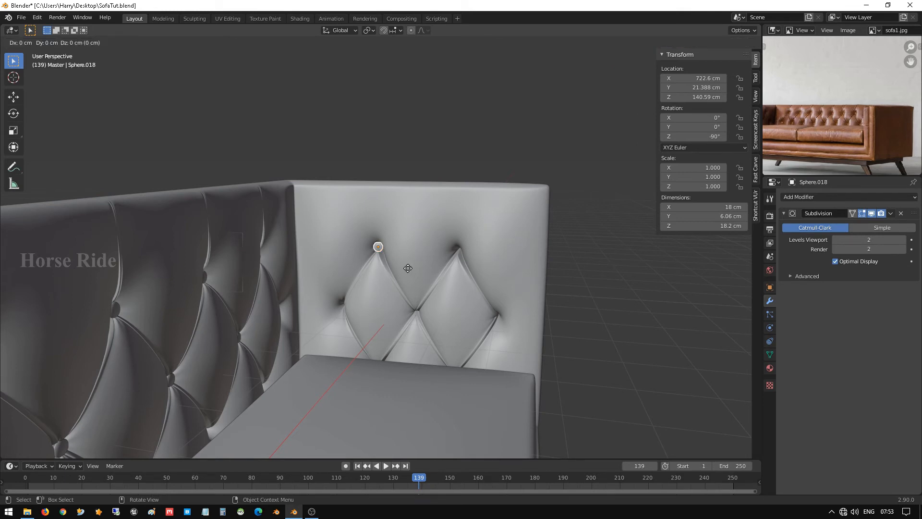
key("y")
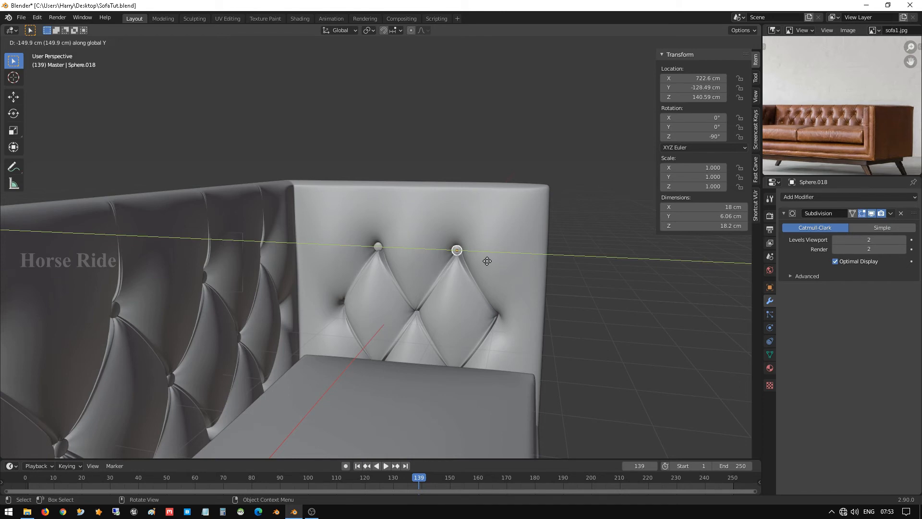
left_click(488, 259)
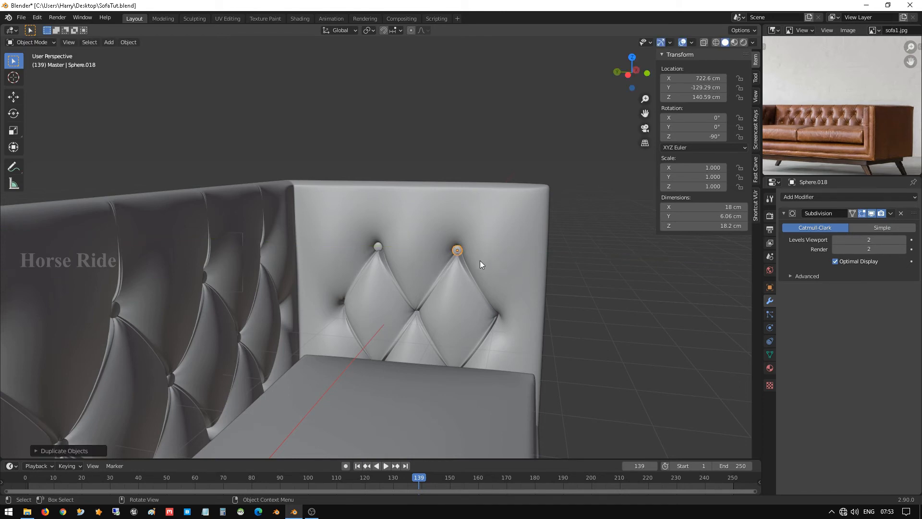
key("KP_Decimal")
scroll(480, 261, "down", 4)
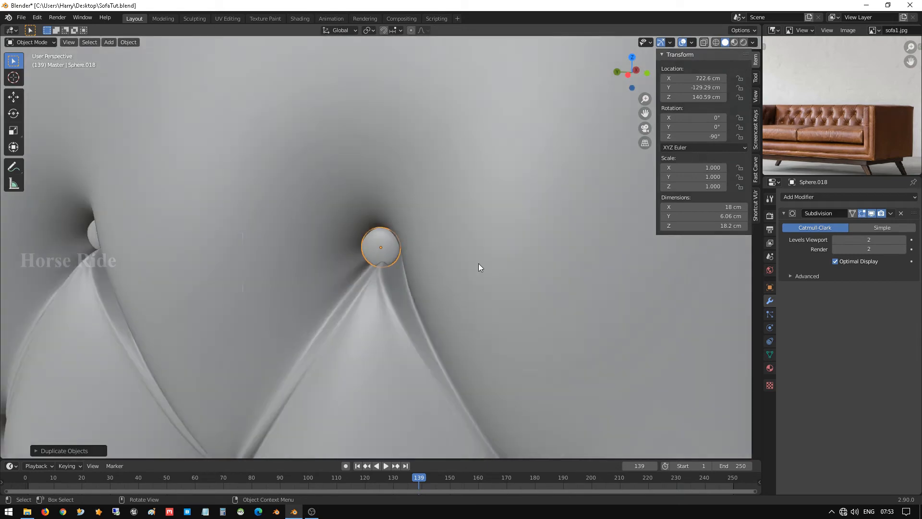
scroll(470, 233, "down", 5)
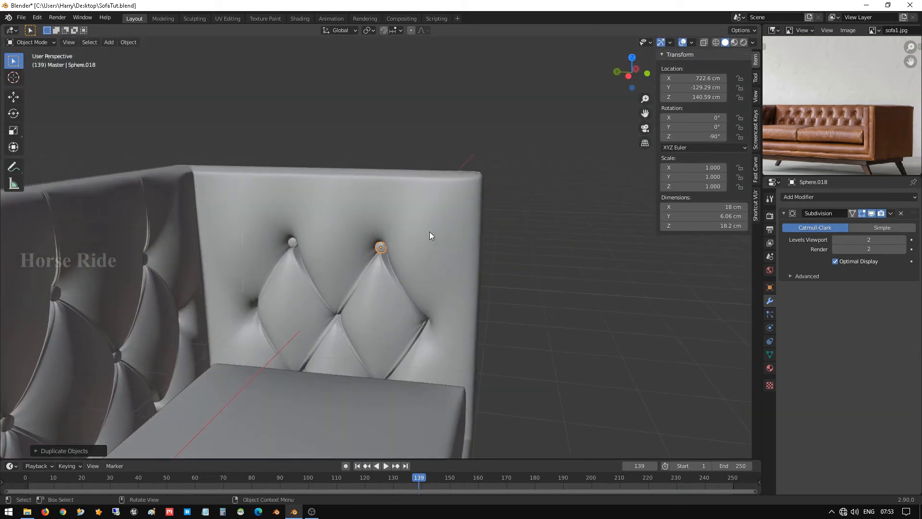
- Duplicate the second button down to the armrest's lower front tuft, placing it at about Y -204.2 cm and Z 18 cm
middle_click_drag(429, 232, 402, 267)
key("shift+d")
key("z")
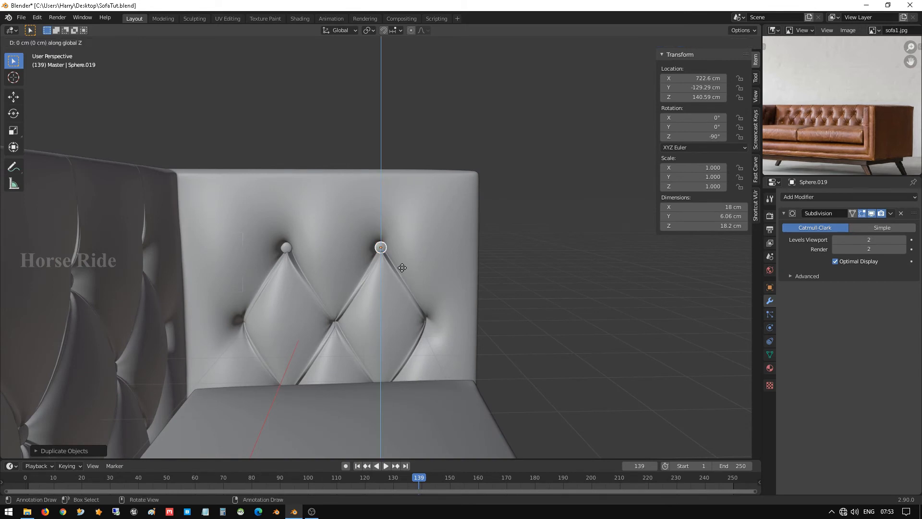
left_click(432, 344)
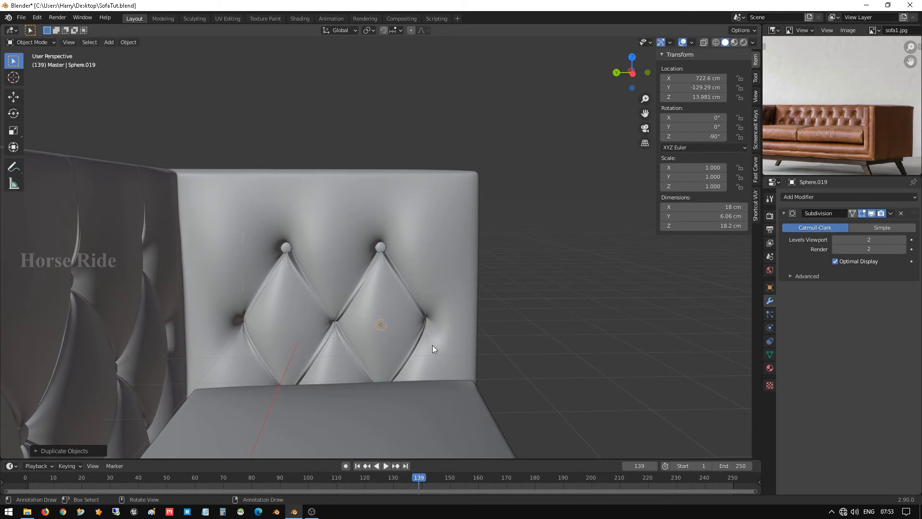
key("g")
key("y")
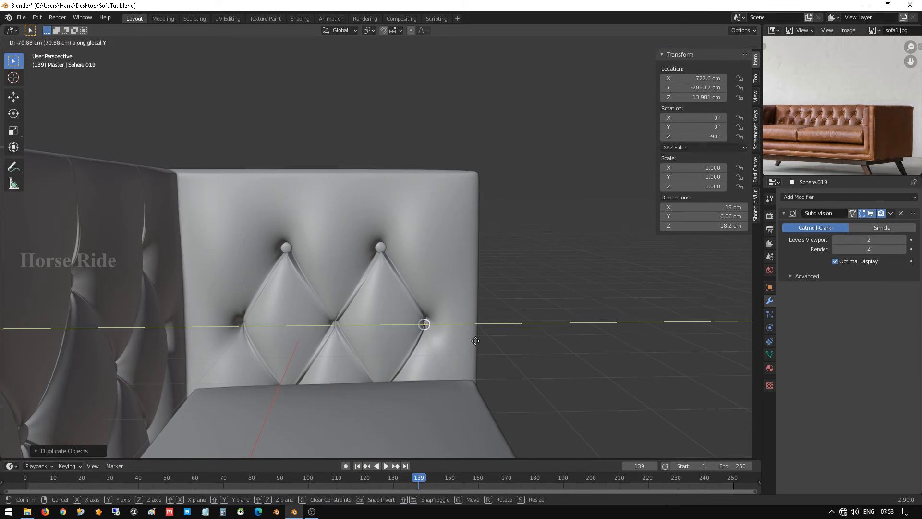
left_click(477, 338)
key("g")
key("z")
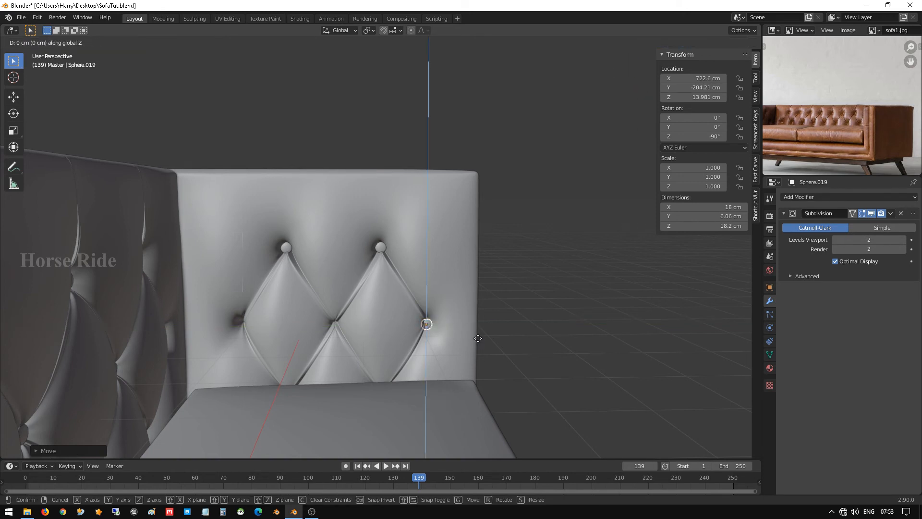
left_click(479, 339)
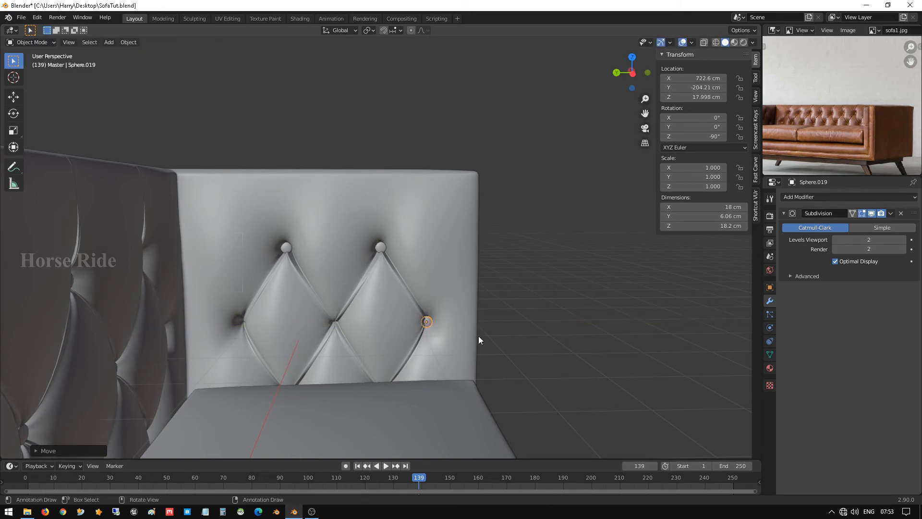
- Pull the lower front button out along X to about 709.3 cm, clear of the leather folds
key("KP_Decimal")
middle_click_drag(468, 330, 443, 330)
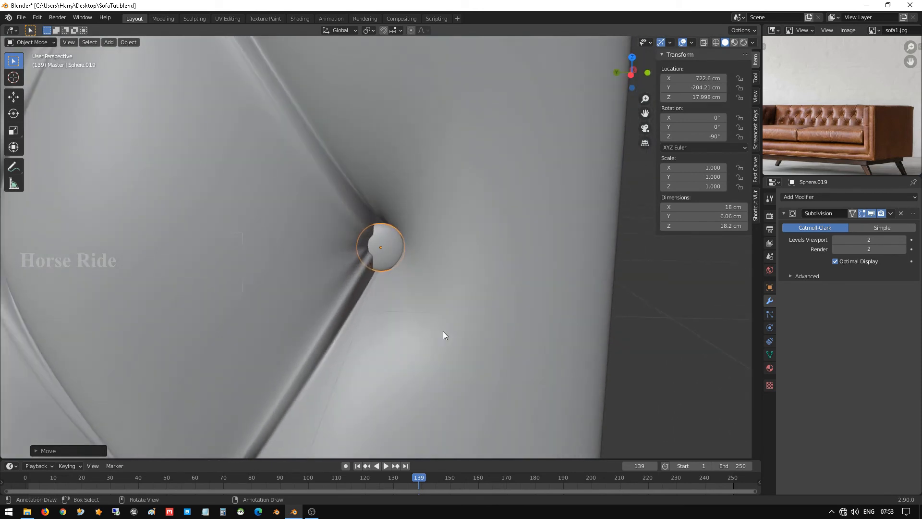
key("g")
key("y")
key("x")
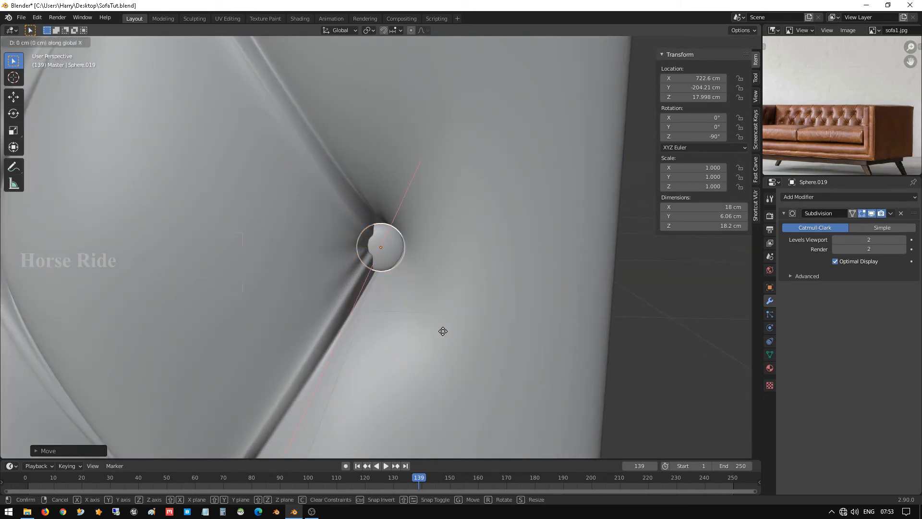
left_click(443, 339)
- Centre the lower front button on its tuft at about Y -205.9 cm and Z 20.5 cm
key("g")
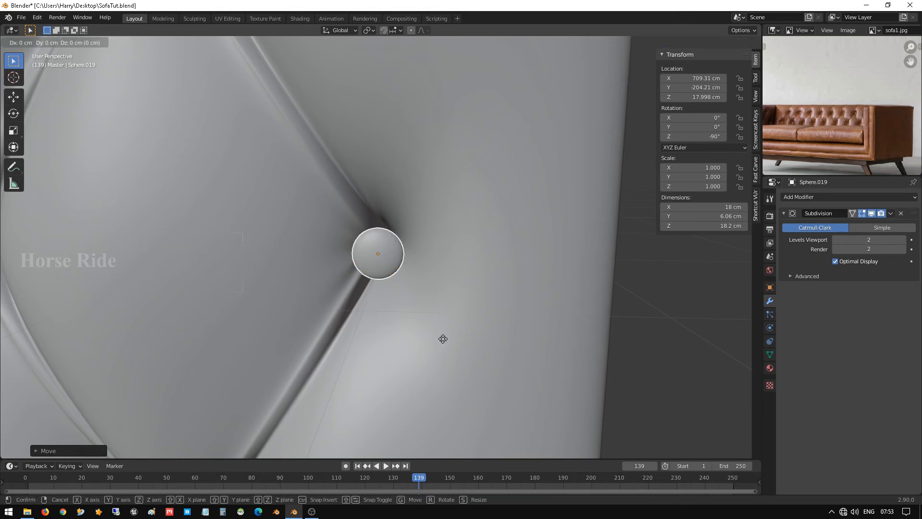
key("y")
left_click(448, 341)
key("g")
key("z")
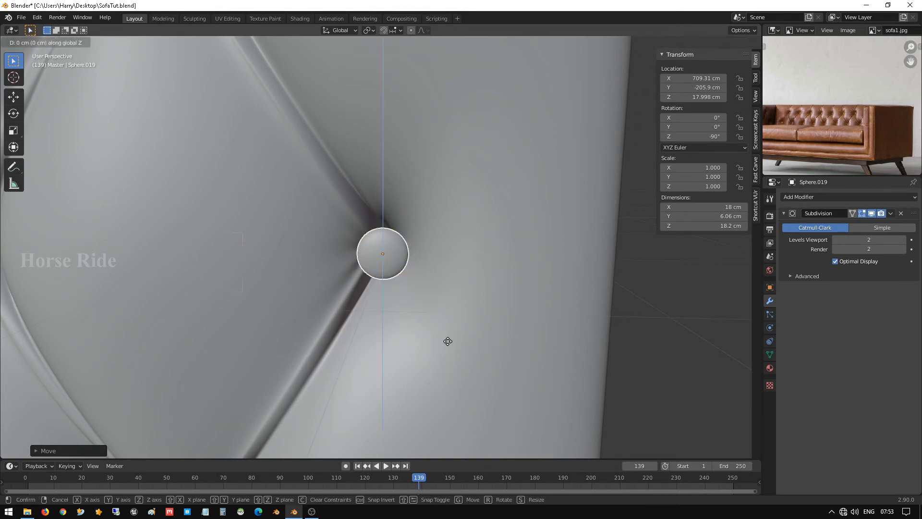
left_click(448, 334)
- Push the lower front button back along X to about 718.7 cm so it sits in the tuft
middle_click_drag(447, 334, 459, 351)
key("g")
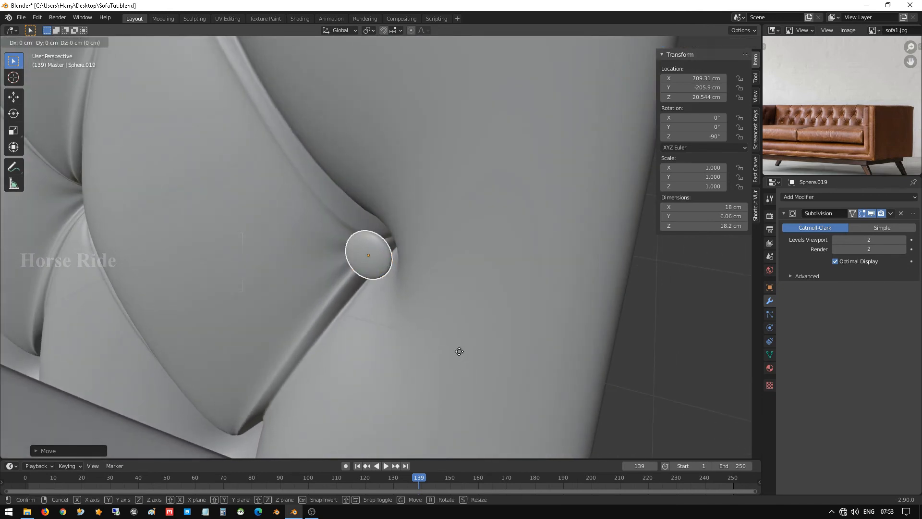
key("x")
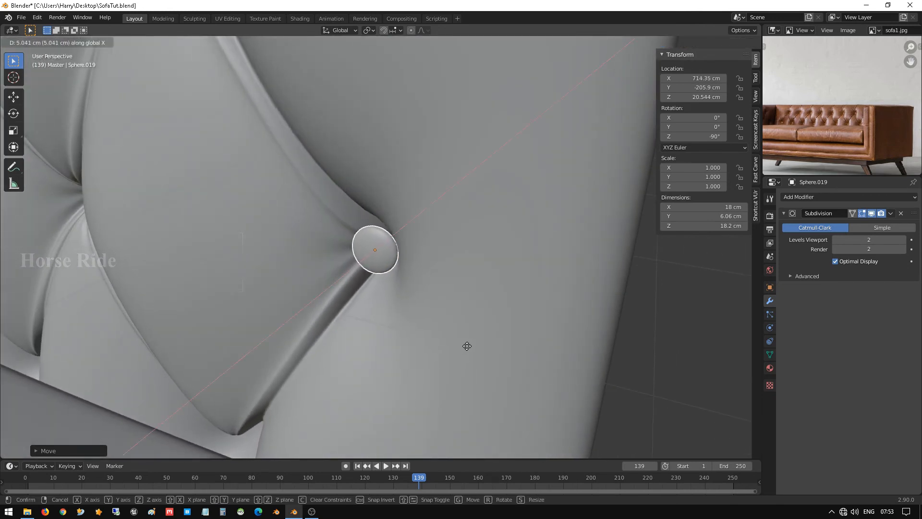
left_click(470, 341)
scroll(471, 341, "down", 10)
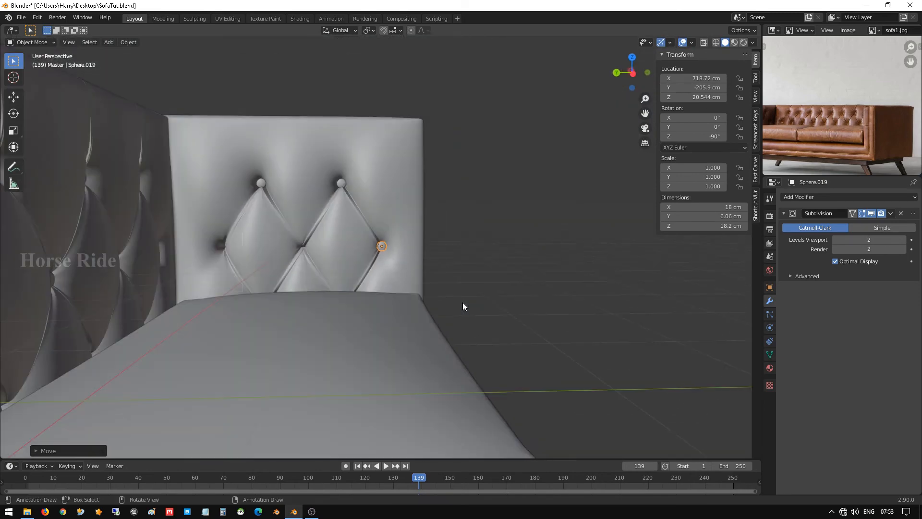
middle_click_drag(463, 303, 383, 302)
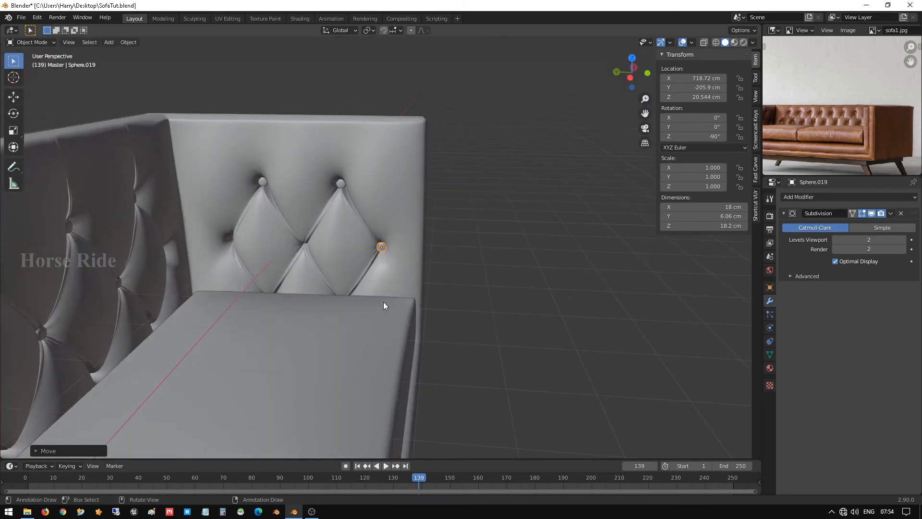
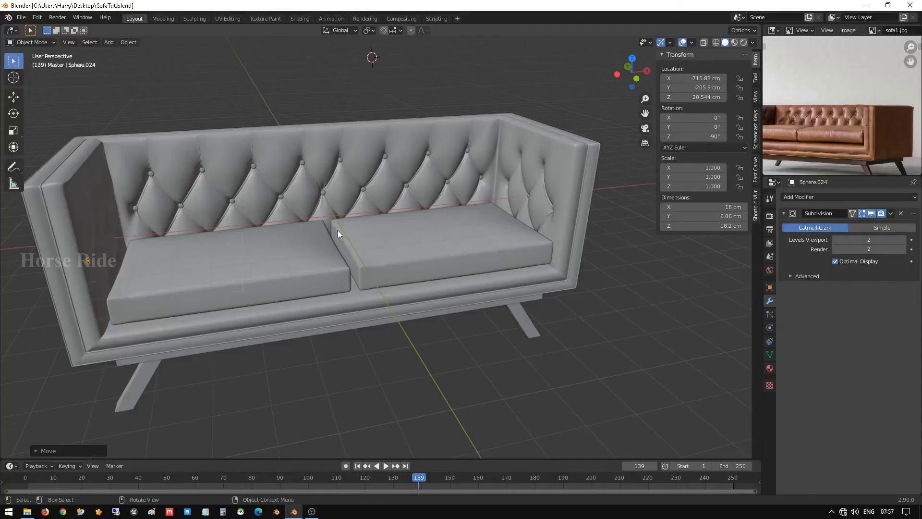
- Lower the opposite armrest's rear upper button along Z to about 140.6 cm
middle_click_drag(336, 238, 350, 94)
left_click(340, 99)
scroll(339, 98, "up", 2)
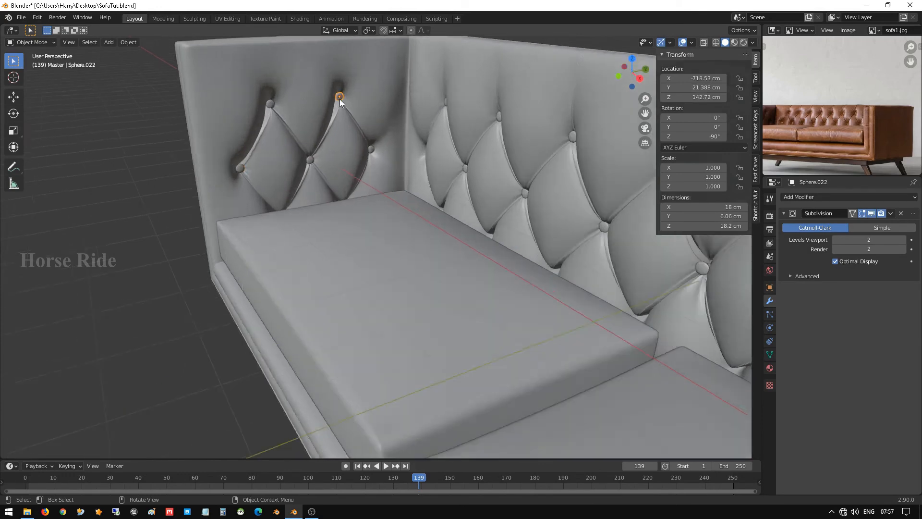
key("KP_Decimal")
scroll(340, 98, "down", 5)
middle_click_drag(398, 201, 354, 195)
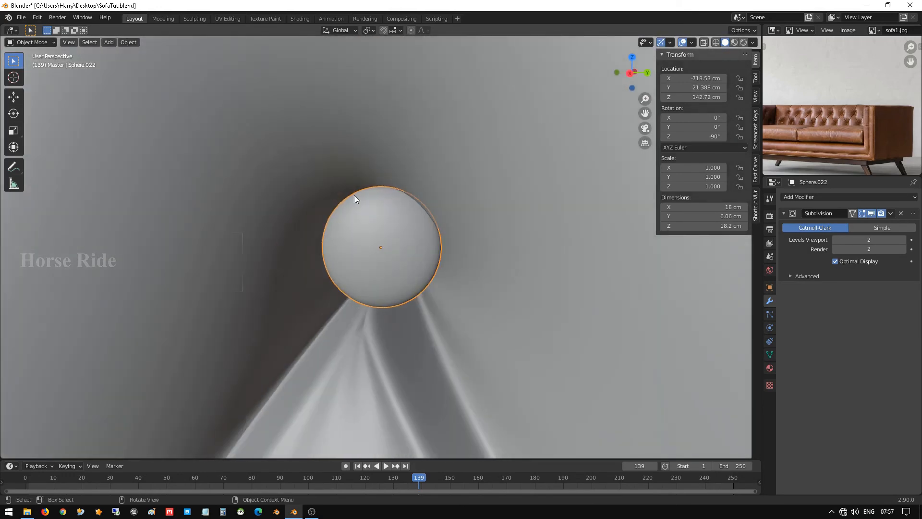
key("g")
key("z")
left_click(354, 210)
scroll(355, 230, "down", 6)
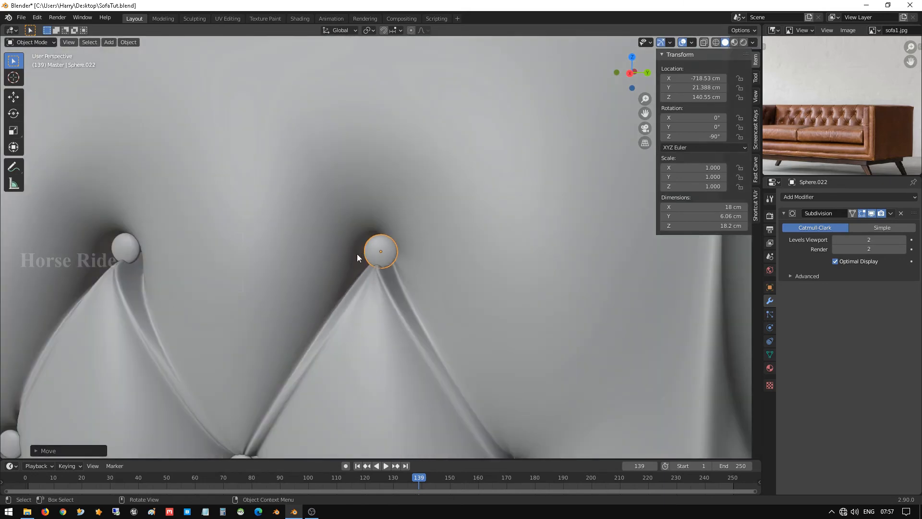
- Pull the same armrest's front upper button out along X to about -713.4 cm, clear of the fold
scroll(356, 255, "down", 5)
middle_click_drag(348, 284, 367, 288)
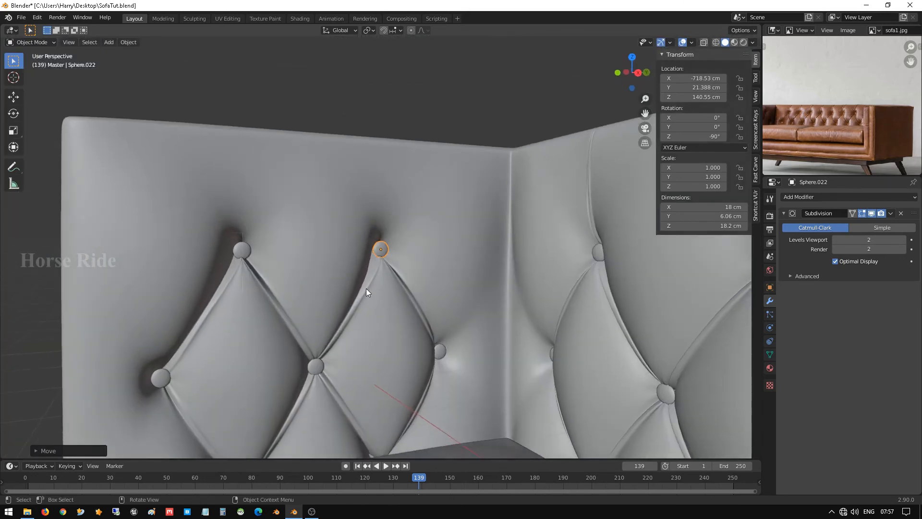
left_click(240, 251)
key("KP_Decimal")
scroll(313, 270, "down", 3)
middle_click_drag(313, 269, 332, 280)
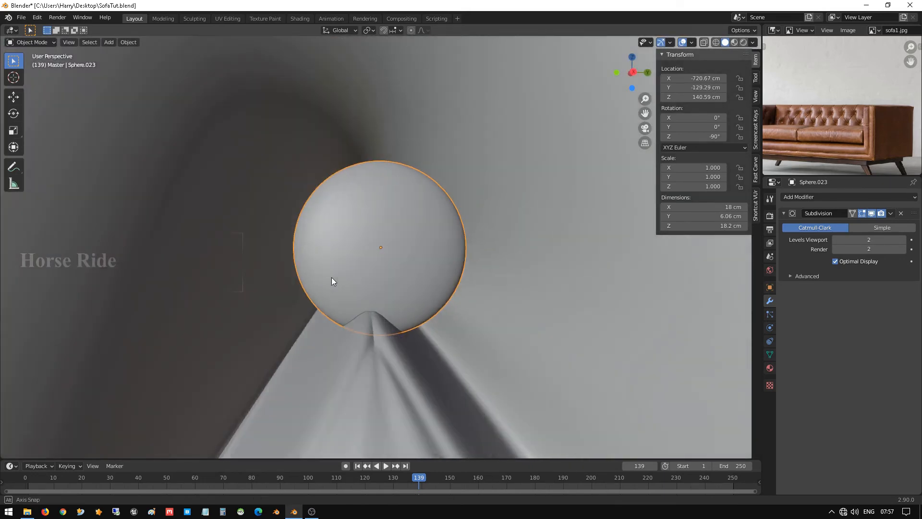
key("g")
key("x")
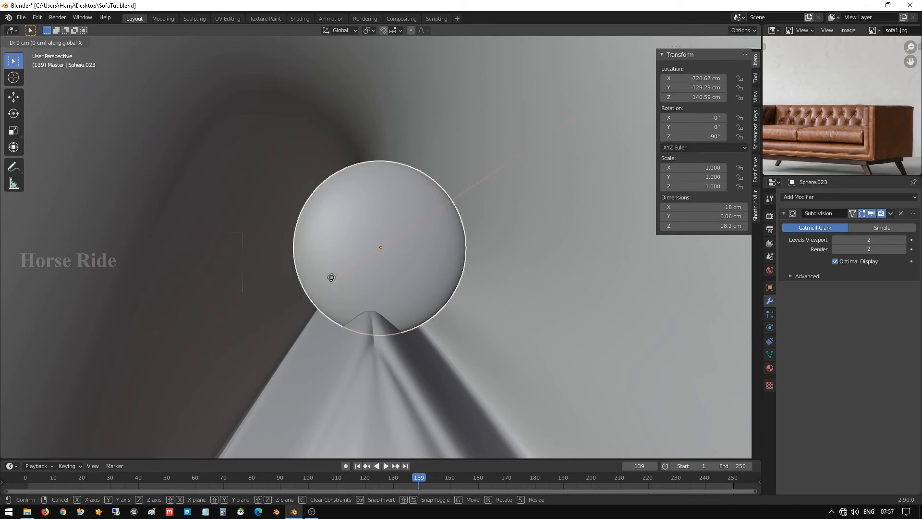
left_click(344, 279)
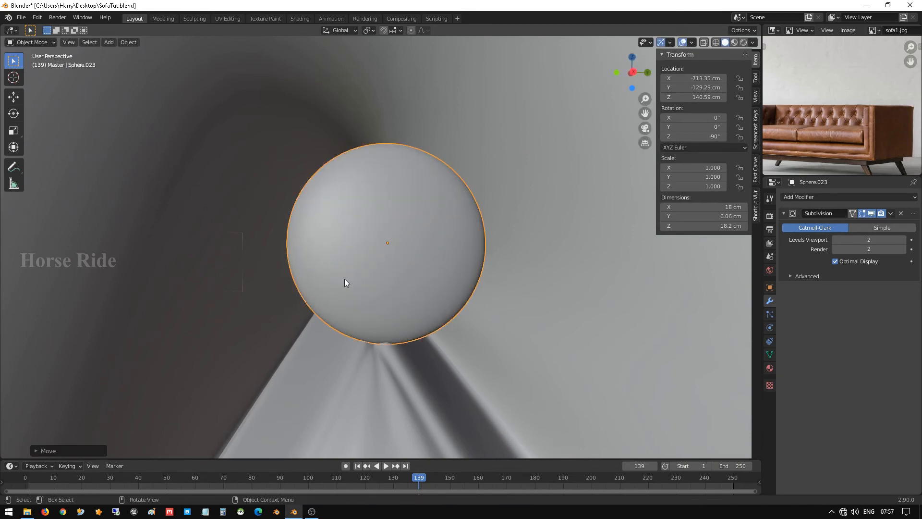
- Shift the front upper button along Y to about -132.2 cm and save the file
scroll(375, 283, "down", 2)
middle_click_drag(398, 287, 412, 323)
key("g")
key("y")
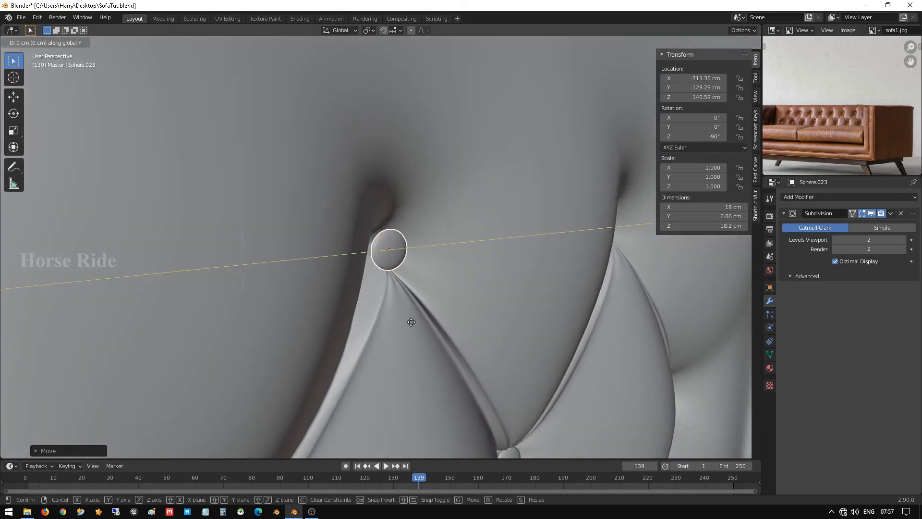
left_click(406, 327)
scroll(442, 352, "down", 4)
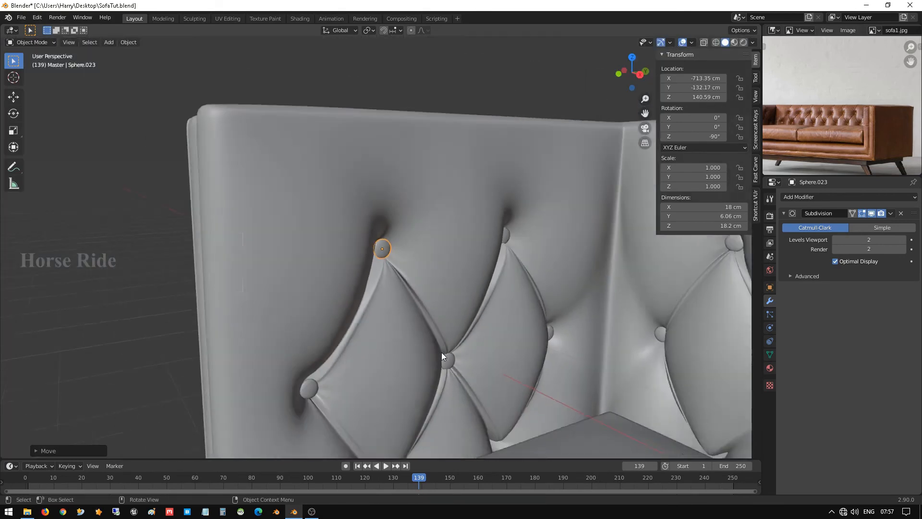
middle_click_drag(447, 354, 489, 366)
key("ctrl+s")
scroll(493, 361, "down", 4)
middle_click_drag(529, 322, 393, 244)
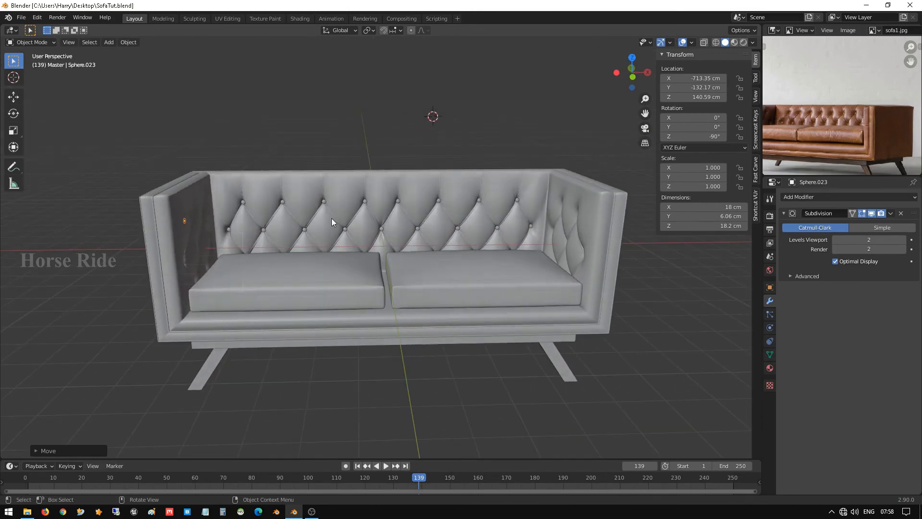
- Switch the reference image area to the Outliner and select the last button sphere, Sphere.026, in the object list
middle_click_drag(332, 220, 191, 228)
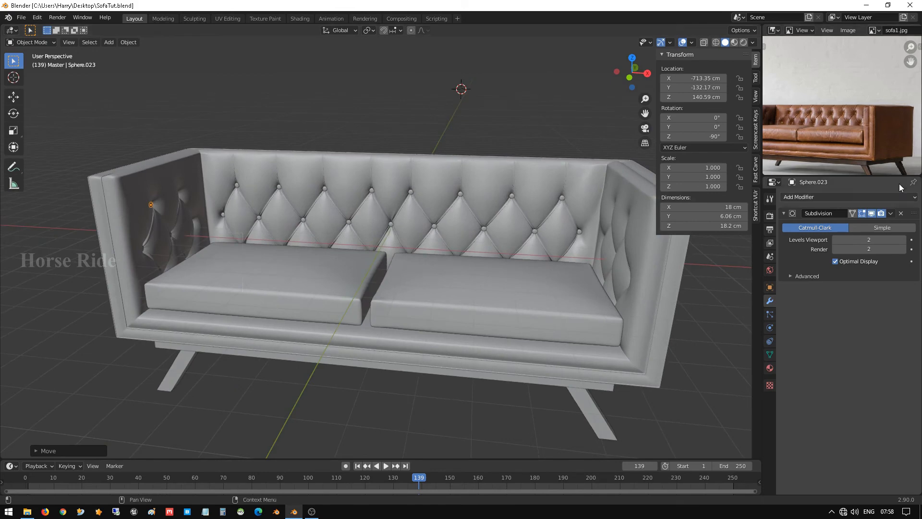
left_click(775, 30)
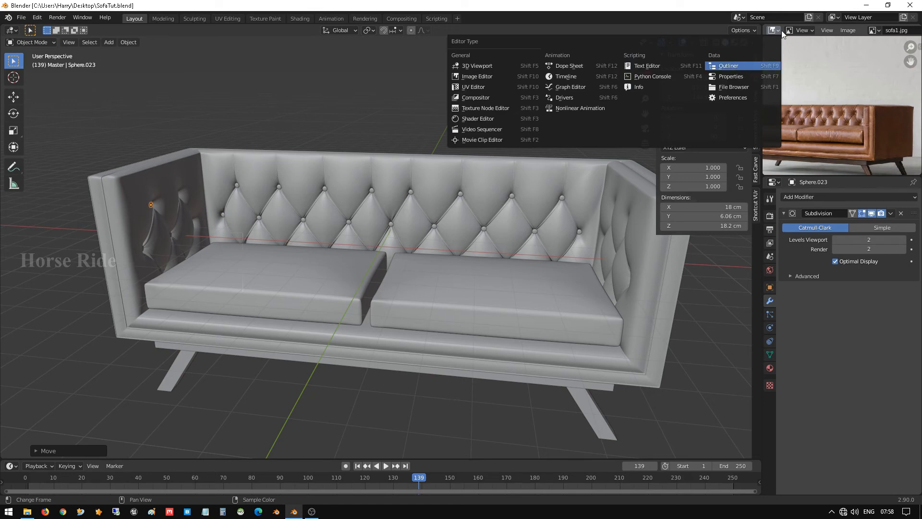
left_click(744, 66)
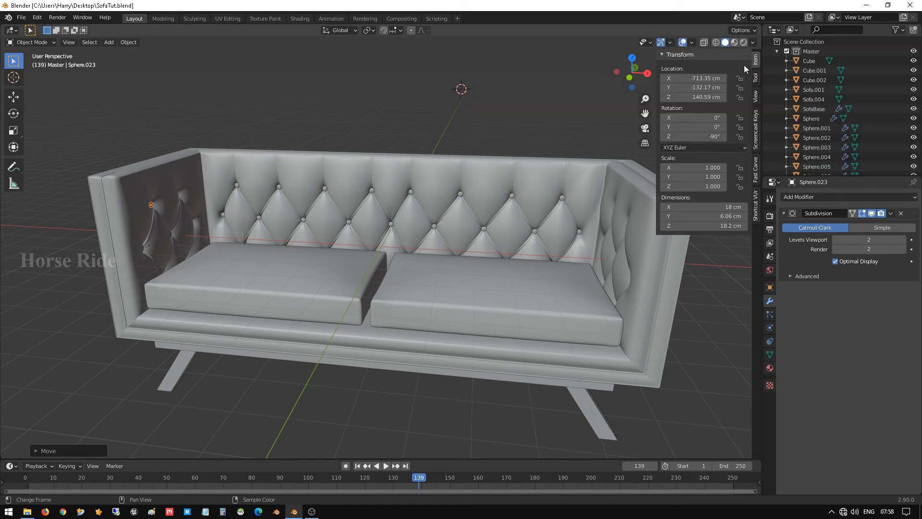
left_click(816, 61)
scroll(819, 86, "down", 10)
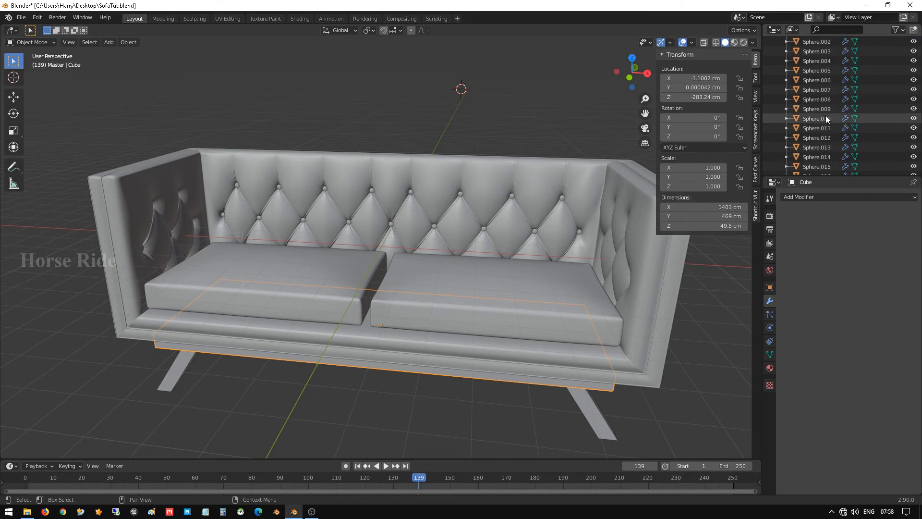
left_click(824, 158)
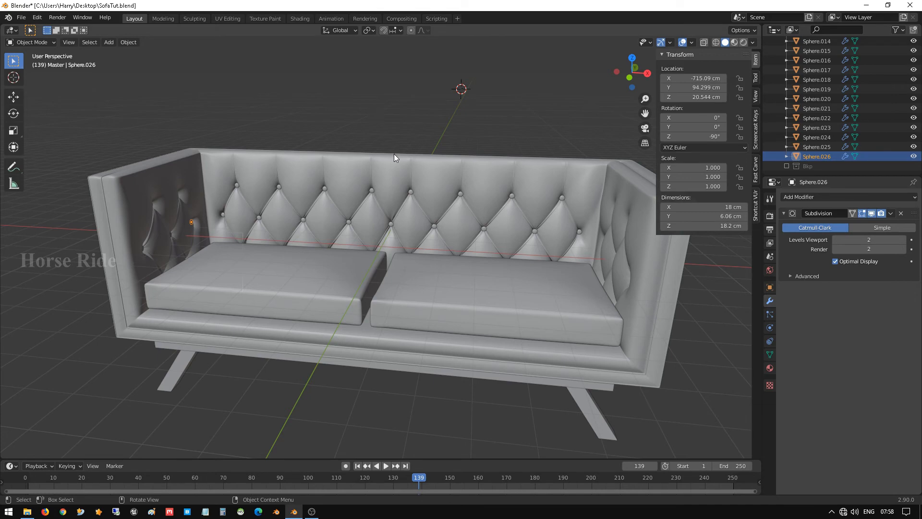
- Split the 3D viewport vertically and switch the new area to the UV Editor
left_click_drag(762, 26, 495, 29)
left_click(506, 30)
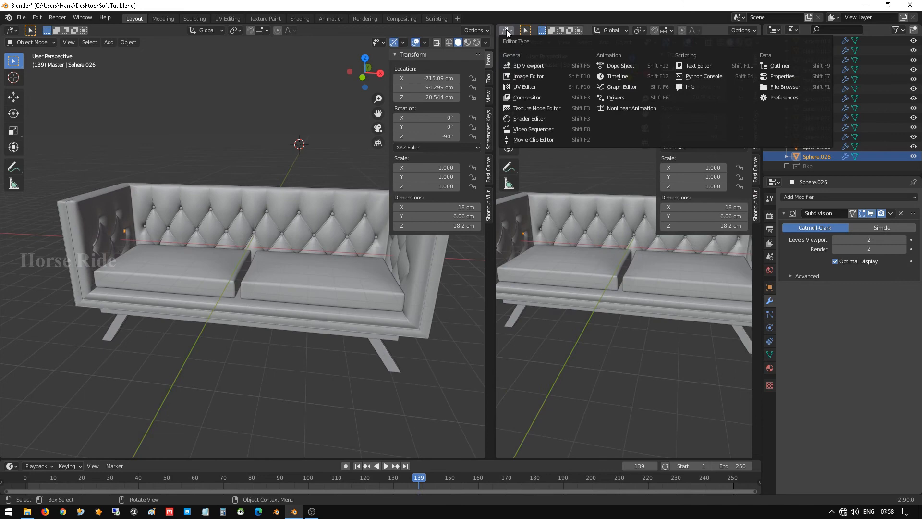
left_click(522, 89)
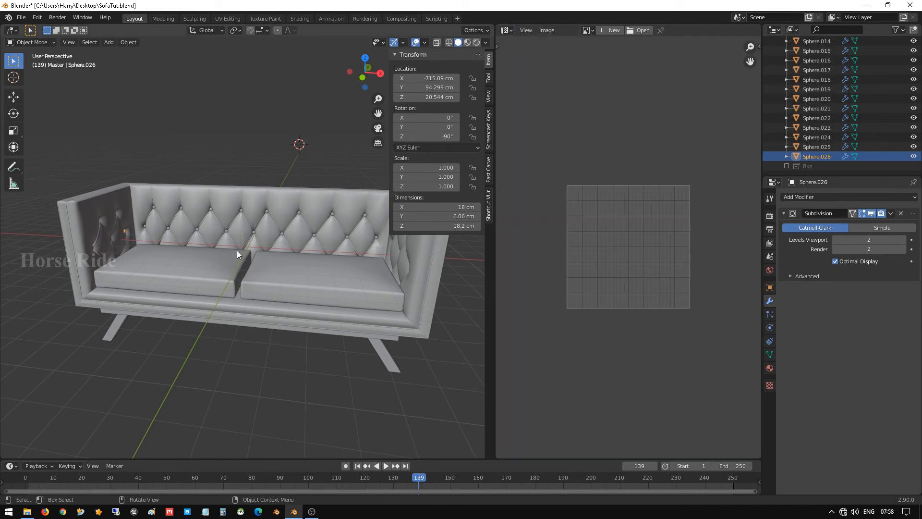
- Check the UV layout of the button Sphere.026 in Edit Mode
key("Tab")
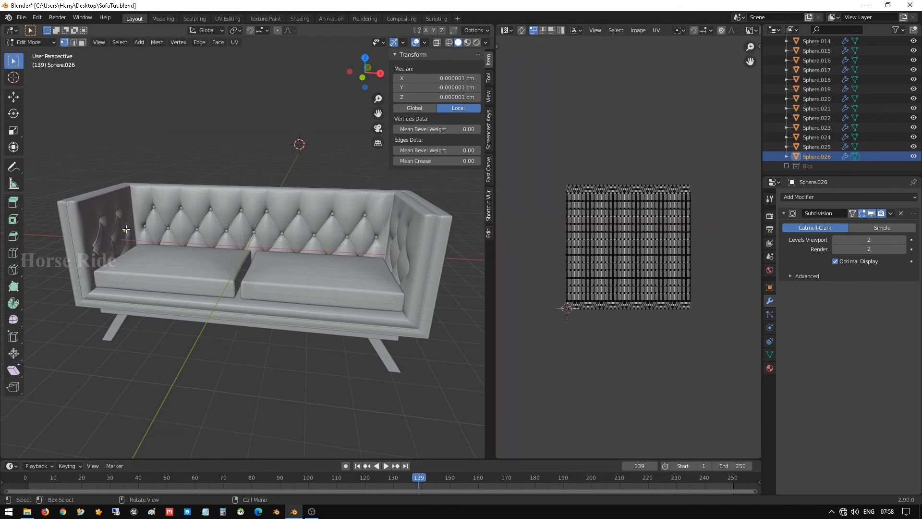
scroll(645, 235, "up", 5)
scroll(644, 234, "down", 1)
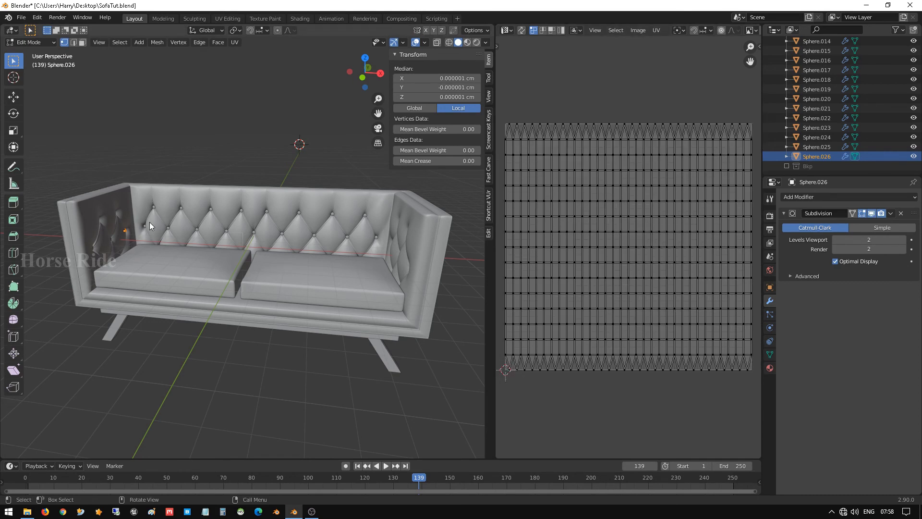
key("Tab")
- Select the entire mesh of SofaBase in Edit Mode and display its existing UV layout
scroll(256, 225, "up", 4)
left_click(253, 147)
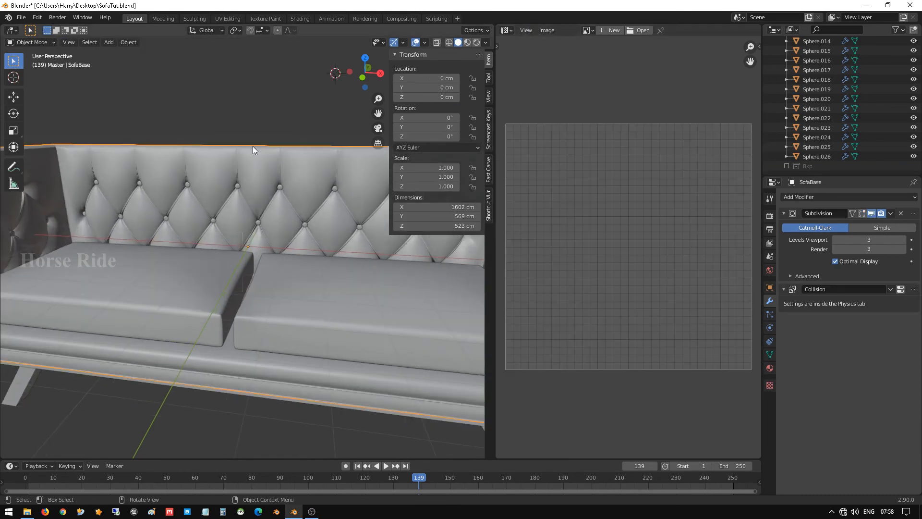
scroll(253, 147, "down", 4)
middle_click_drag(274, 182, 315, 211)
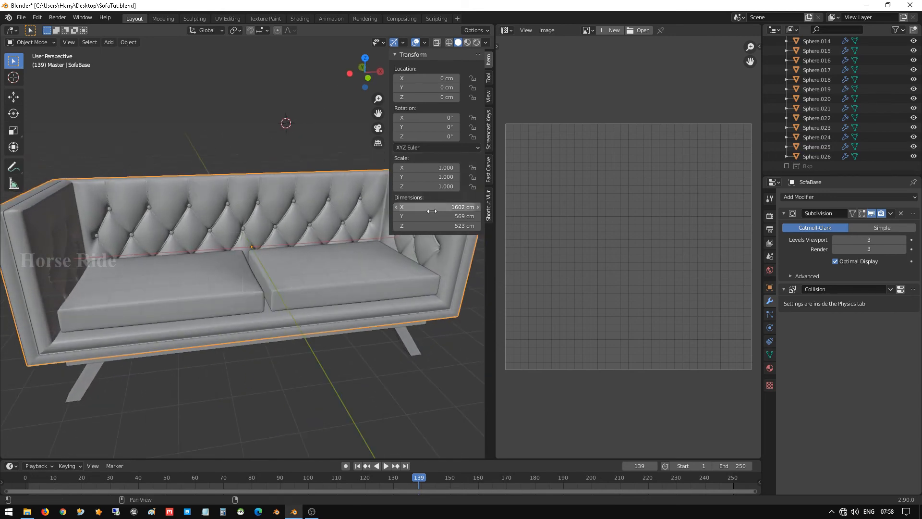
key("Tab")
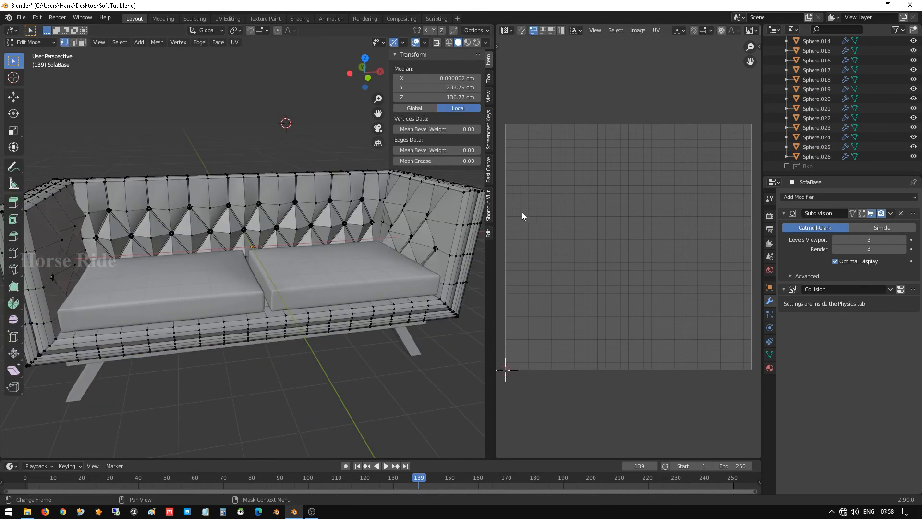
key("a")
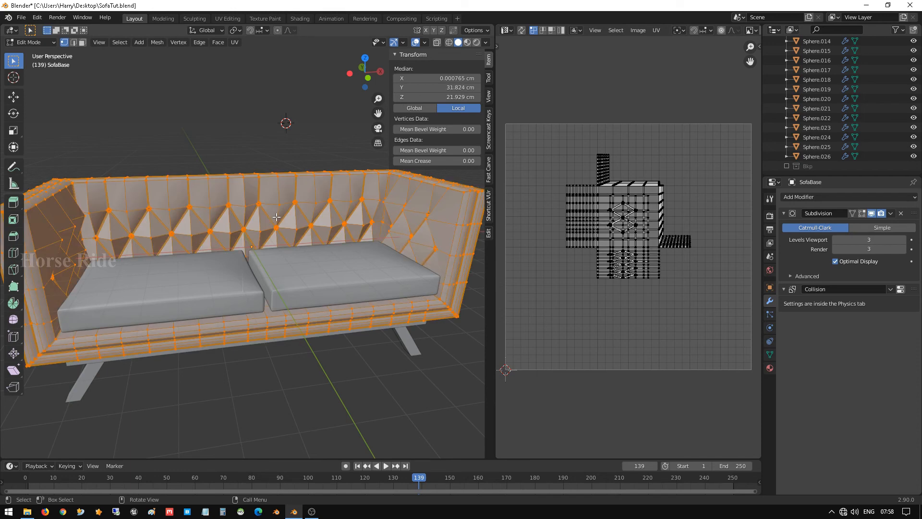
scroll(587, 233, "up", 2)
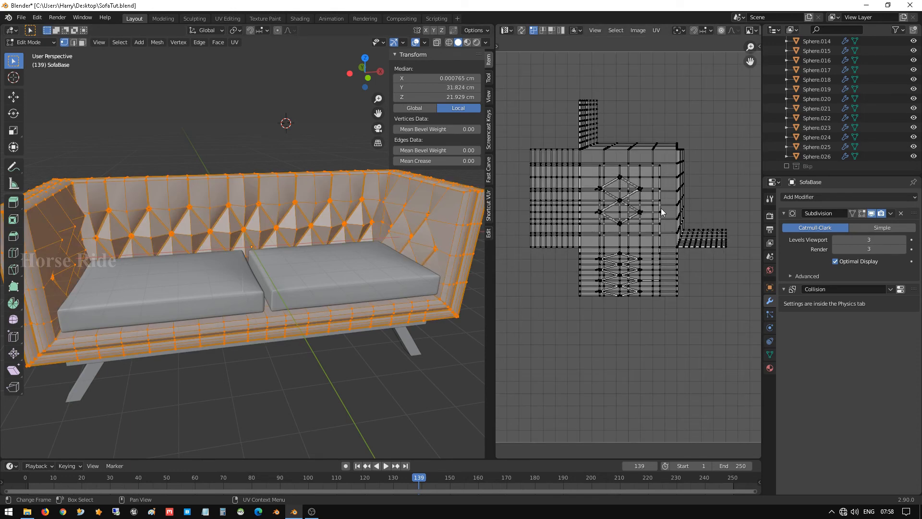
scroll(268, 234, "up", 2)
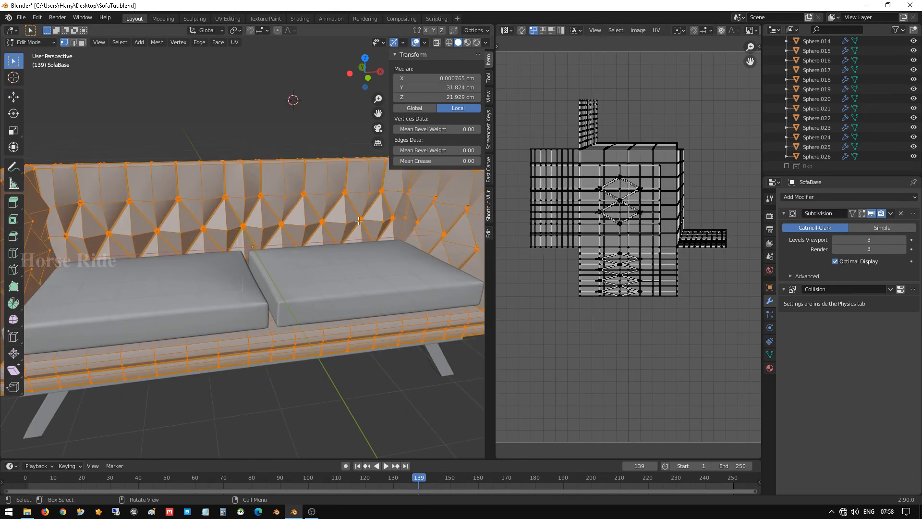
scroll(359, 220, "down", 2)
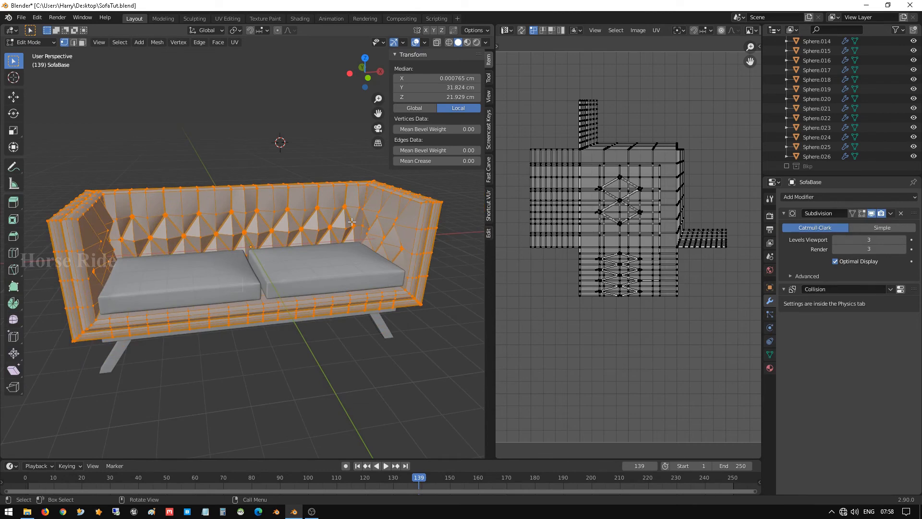
scroll(307, 241, "up", 1)
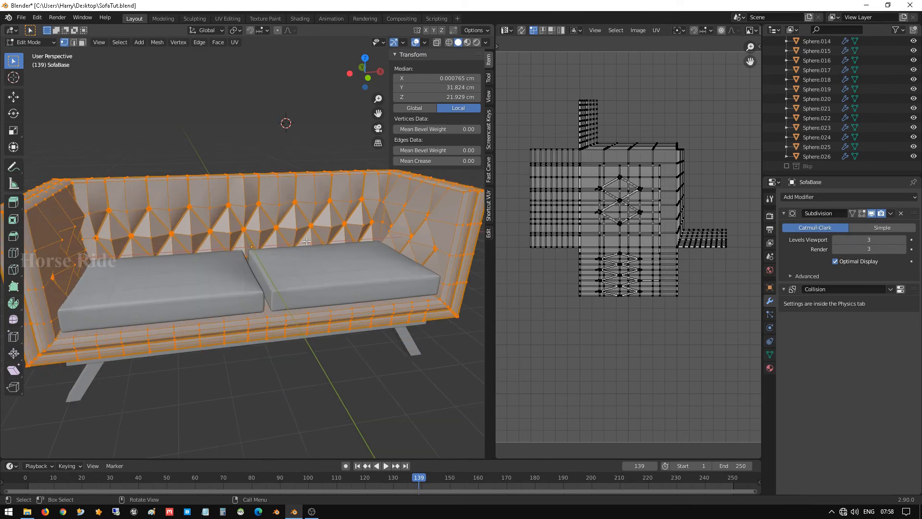
- Unwrap the whole sofa base with Smart UV Project using an island margin of 0.01, and return to Object Mode
key("u")
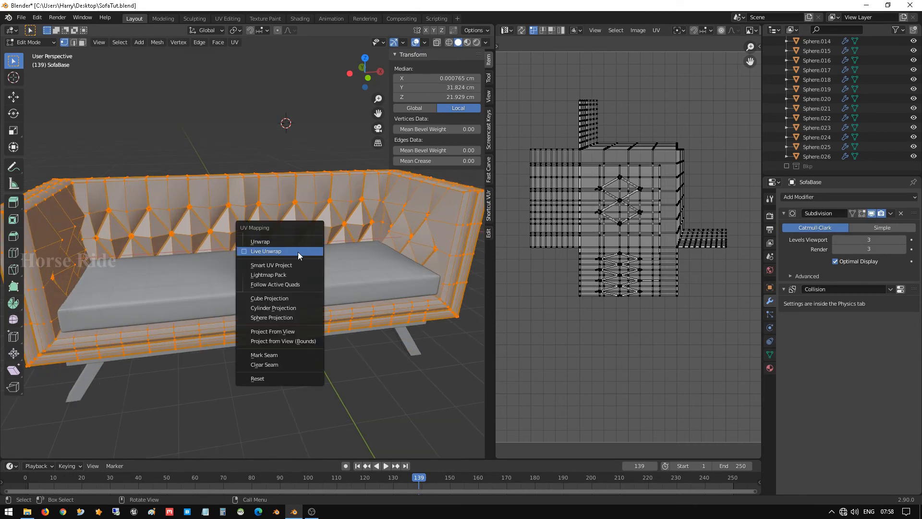
left_click(293, 268)
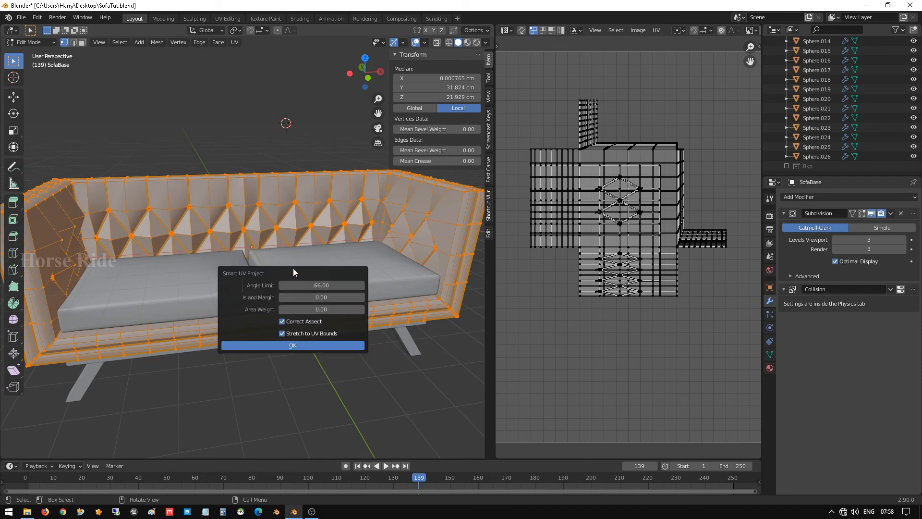
left_click(304, 297)
type("0.01")
key("Return")
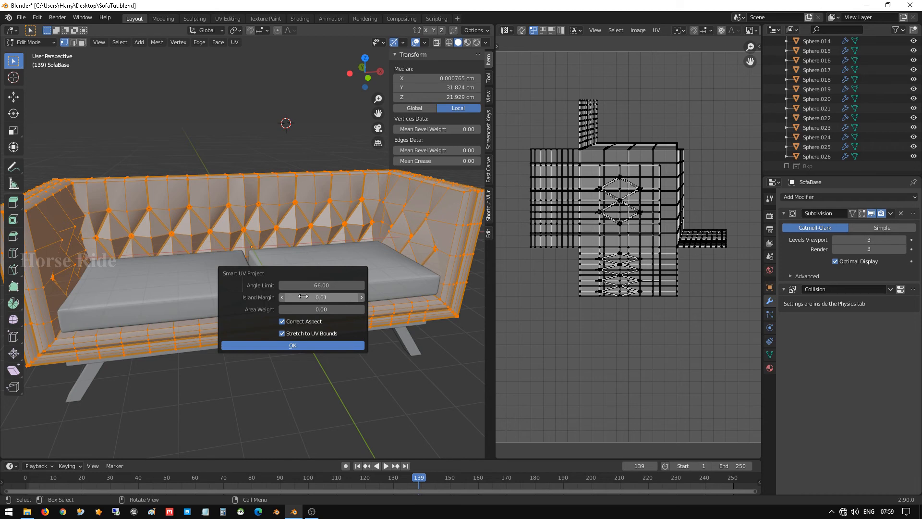
left_click(322, 343)
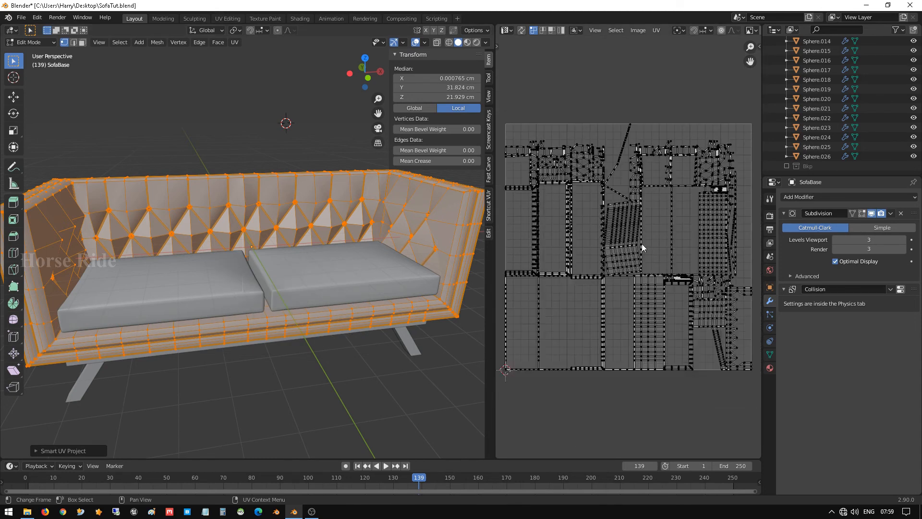
scroll(647, 259, "up", 1)
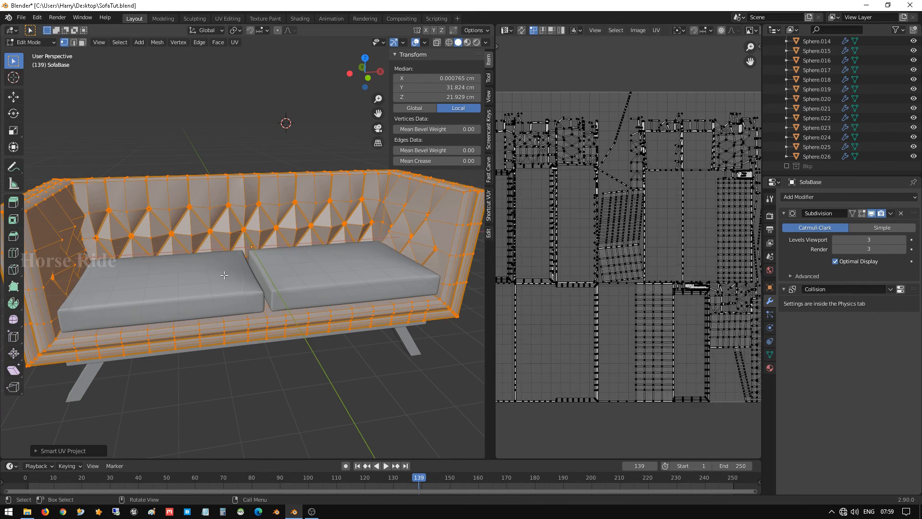
key("Tab")
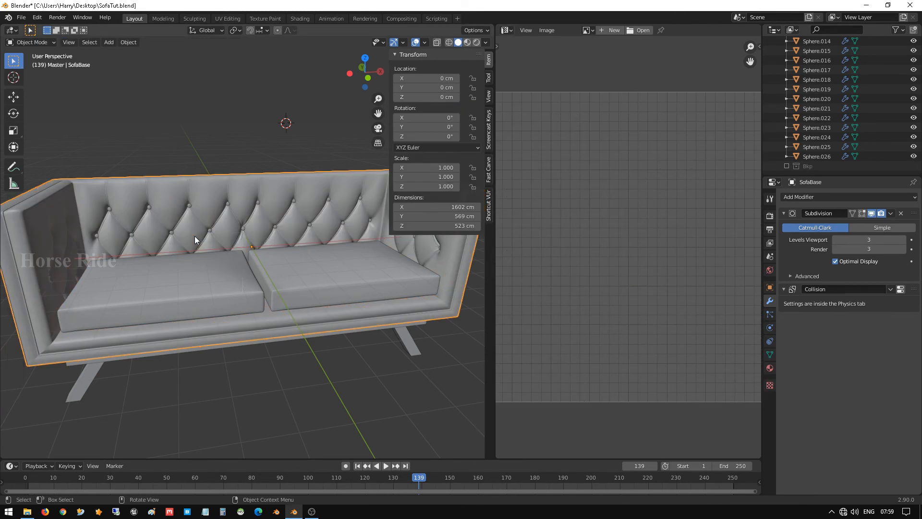
- Examine the left seat cushion's UV layout over its leather texture in Edit Mode
left_click(184, 262)
key("Tab")
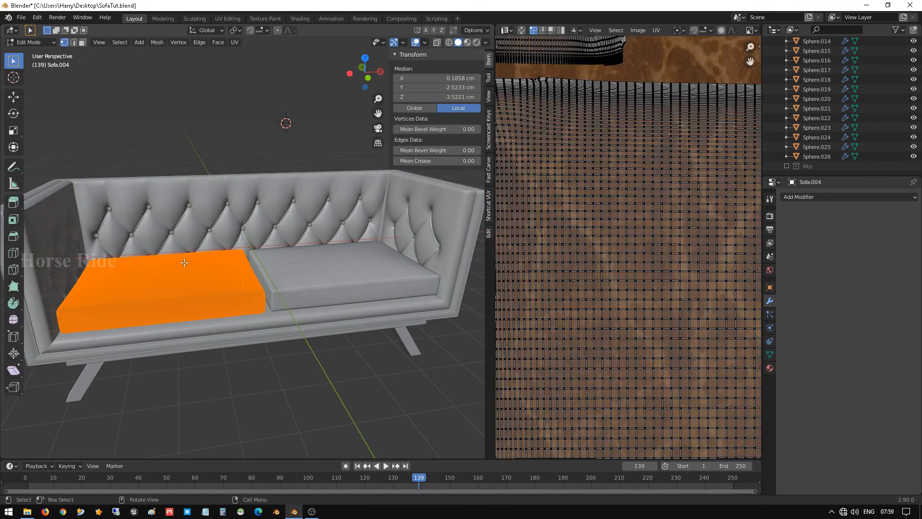
scroll(549, 243, "down", 5)
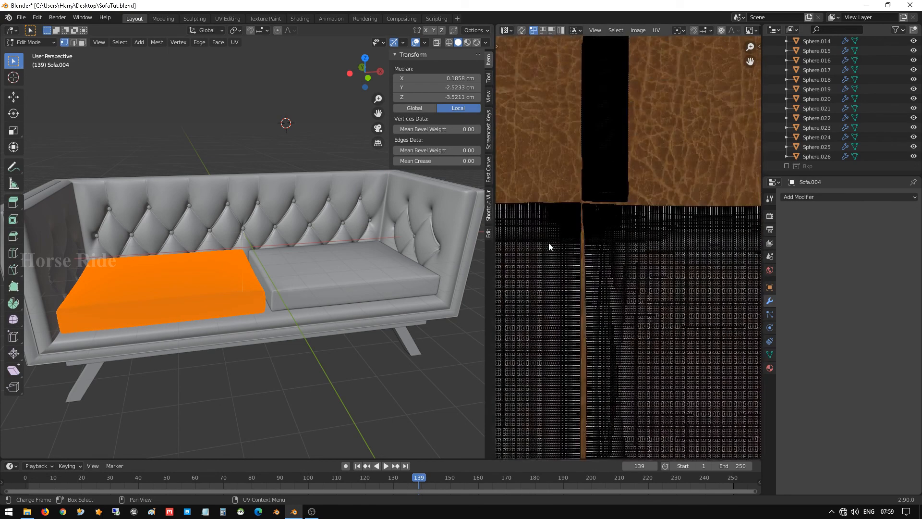
scroll(208, 299, "up", 3)
key("Tab")
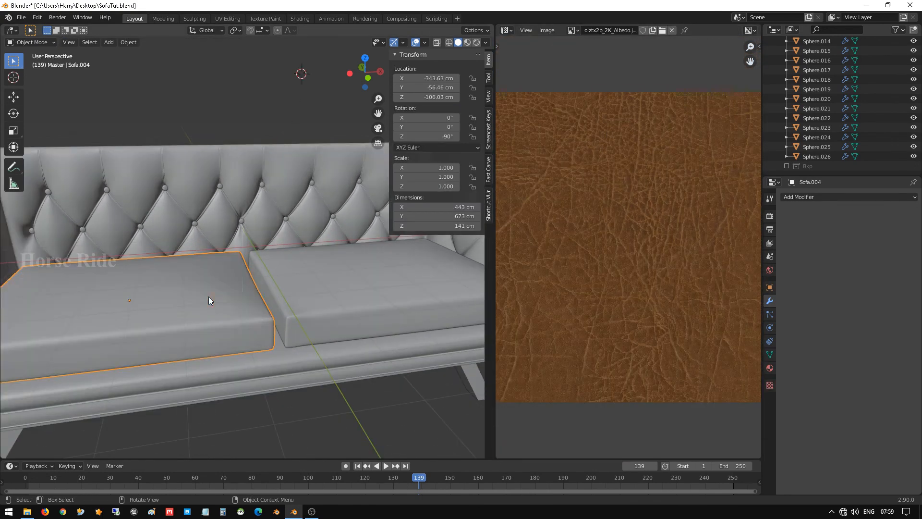
- Close the UV Editor area by merging it back into a single 3D viewport
scroll(224, 298, "down", 3)
left_click(224, 300)
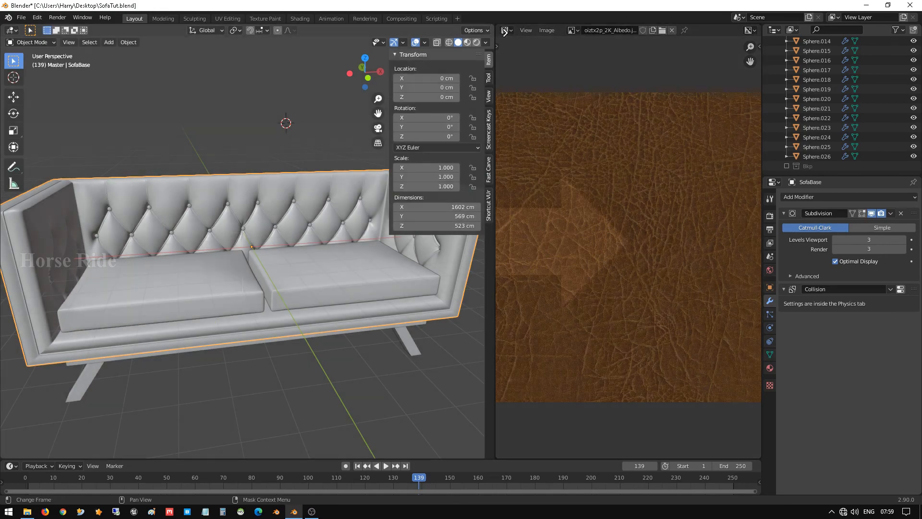
left_click_drag(505, 31, 522, 69)
- Remove all material slots, including Leg and Leather, from the left seat cushion and save the file
left_click(331, 318)
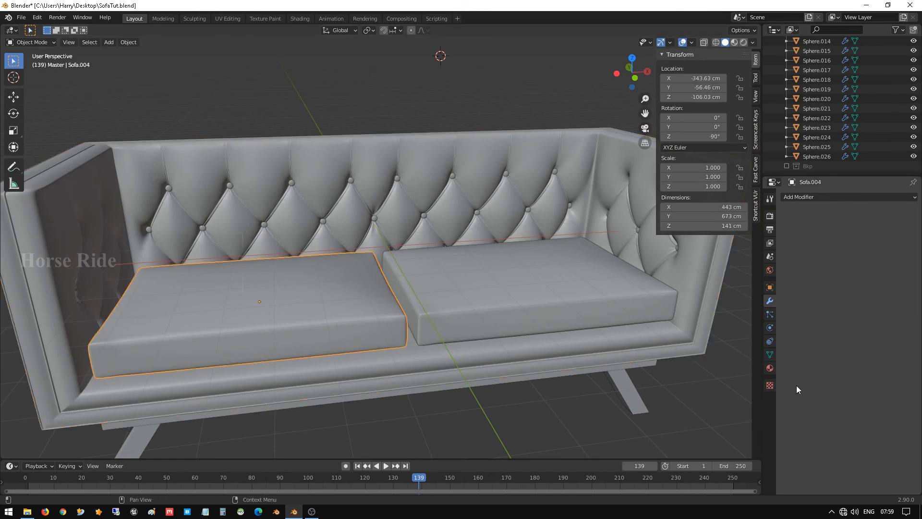
left_click(770, 369)
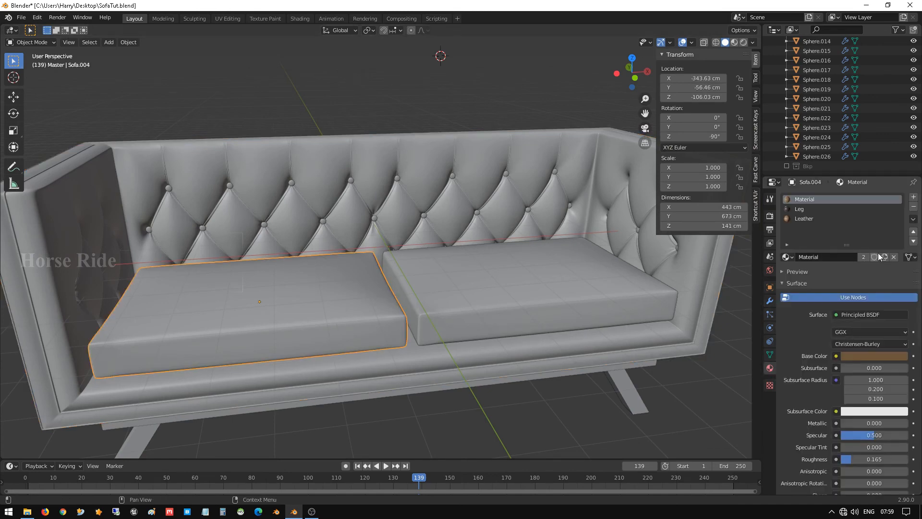
left_click(893, 258)
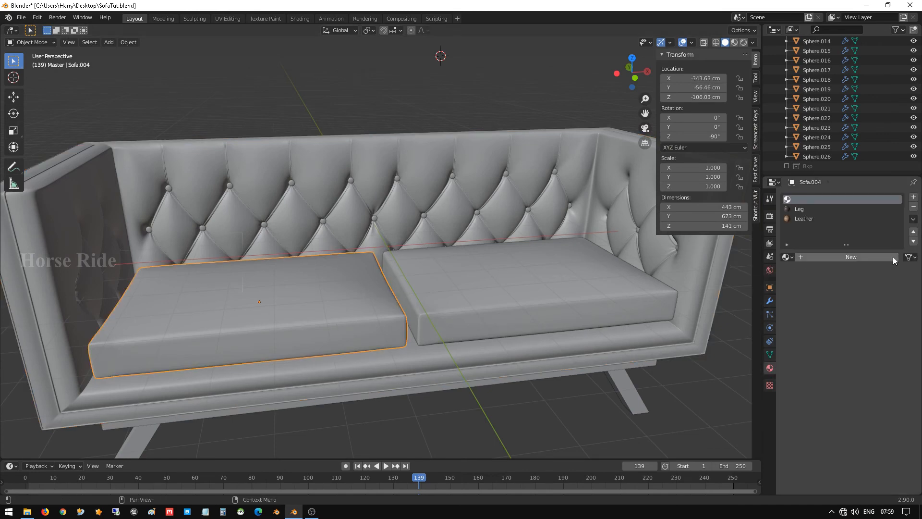
left_click(829, 210)
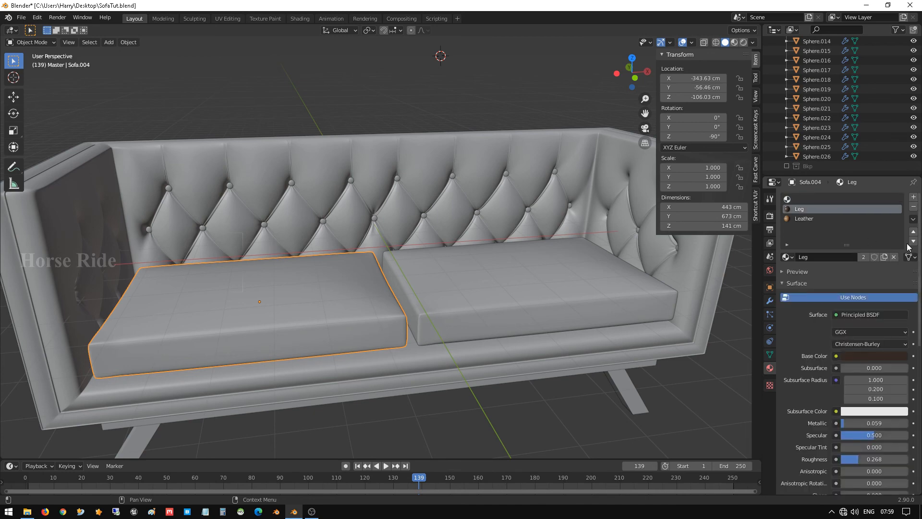
left_click(914, 207)
left_click(814, 210)
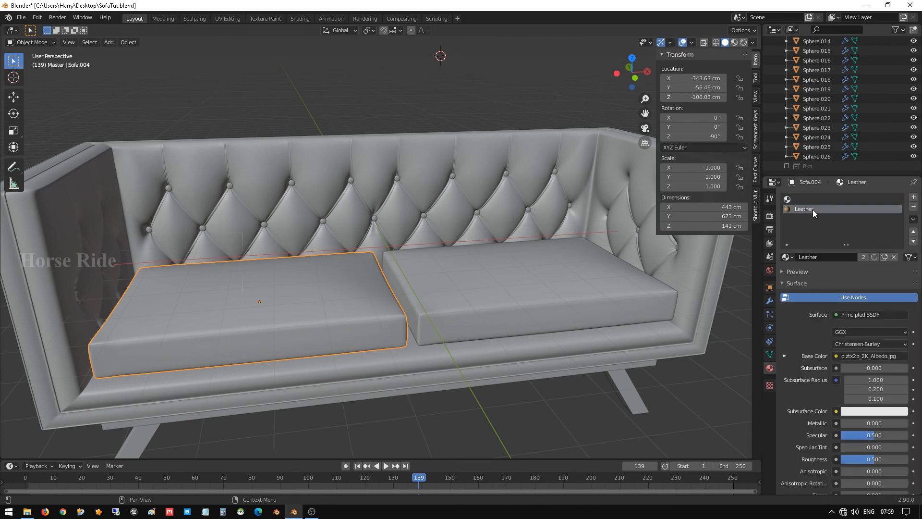
left_click(913, 207)
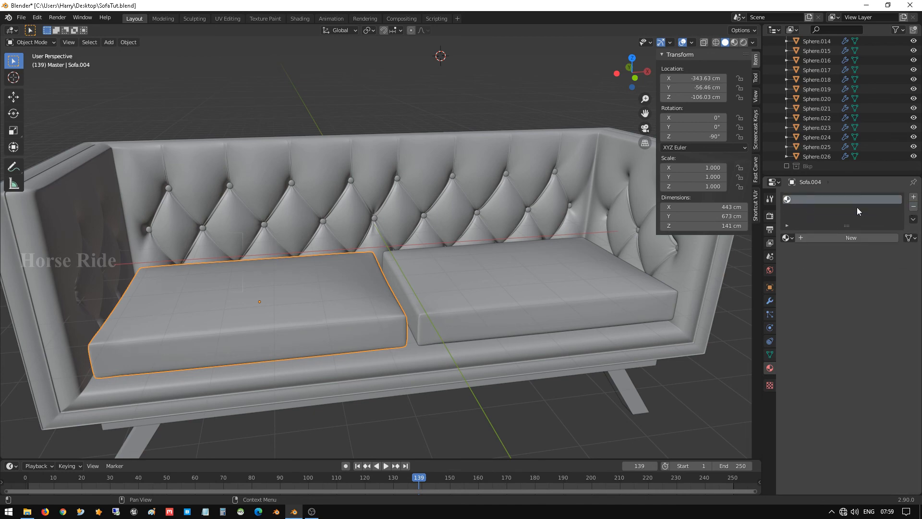
left_click(914, 207)
scroll(482, 289, "down", 3)
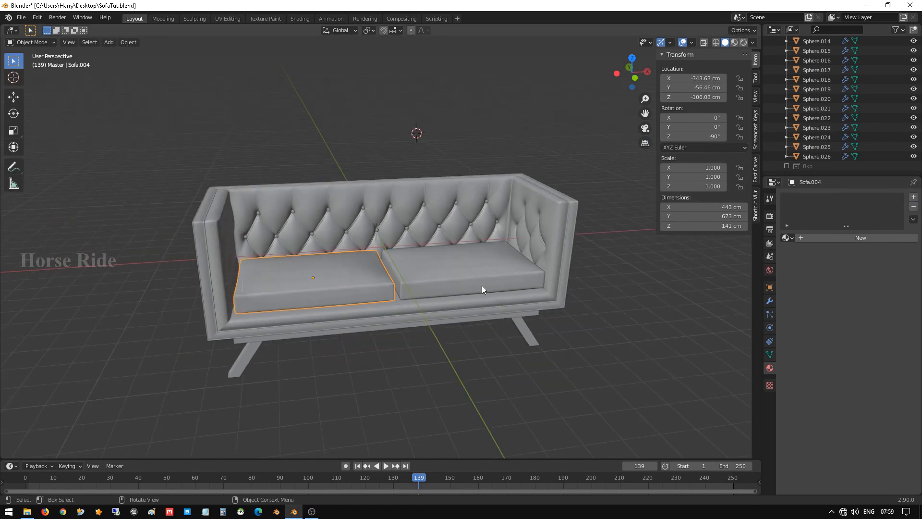
middle_click_drag(500, 284, 428, 285)
key("ctrl+s")
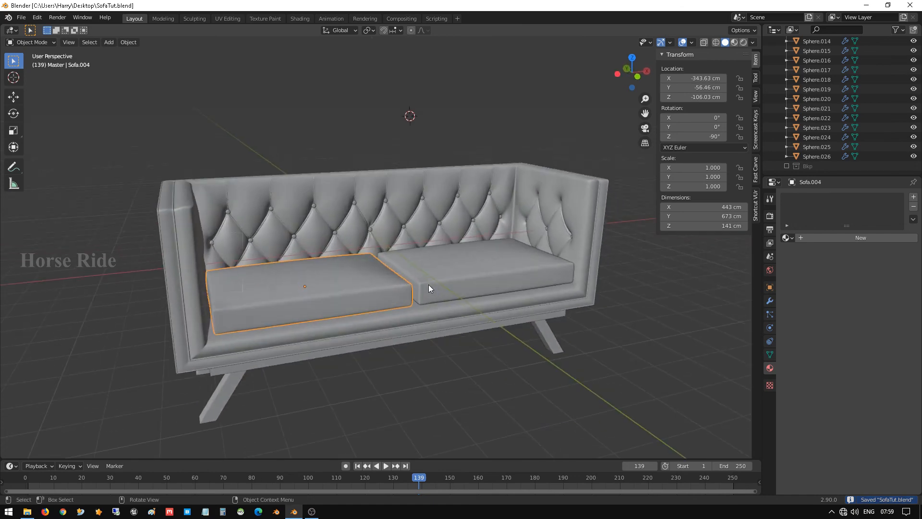
- Unwrap the support frame beneath the sofa with Smart UV Project using an island margin of 0.01, and return to Object Mode
left_click(398, 344)
middle_click_drag(398, 344, 402, 291)
key("Tab")
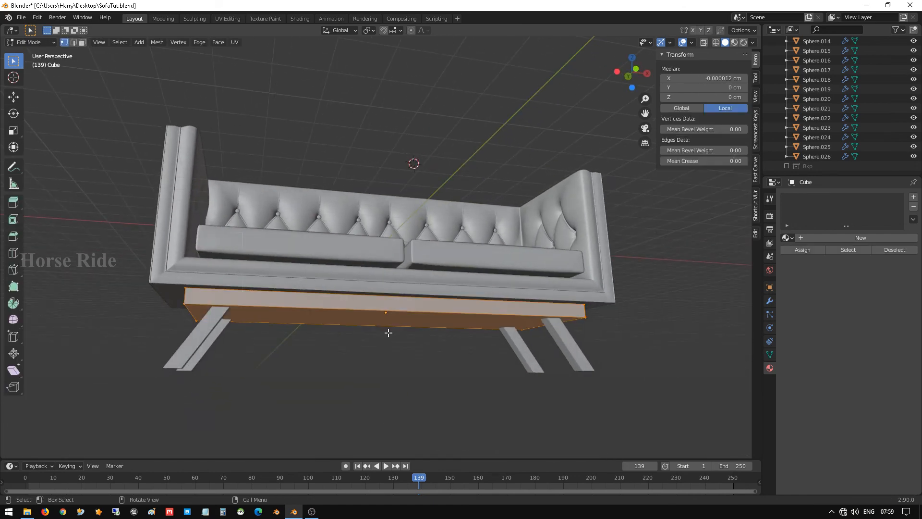
key("u")
left_click(366, 311)
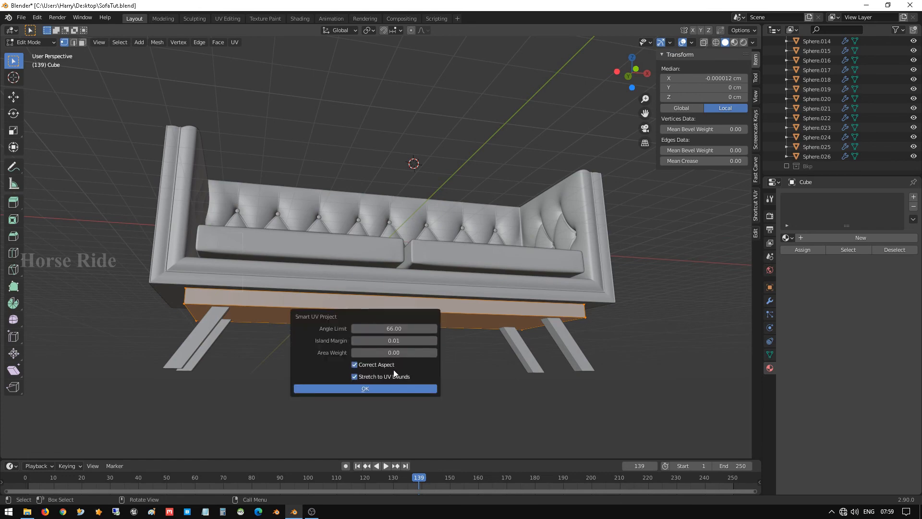
left_click(395, 388)
key("Tab")
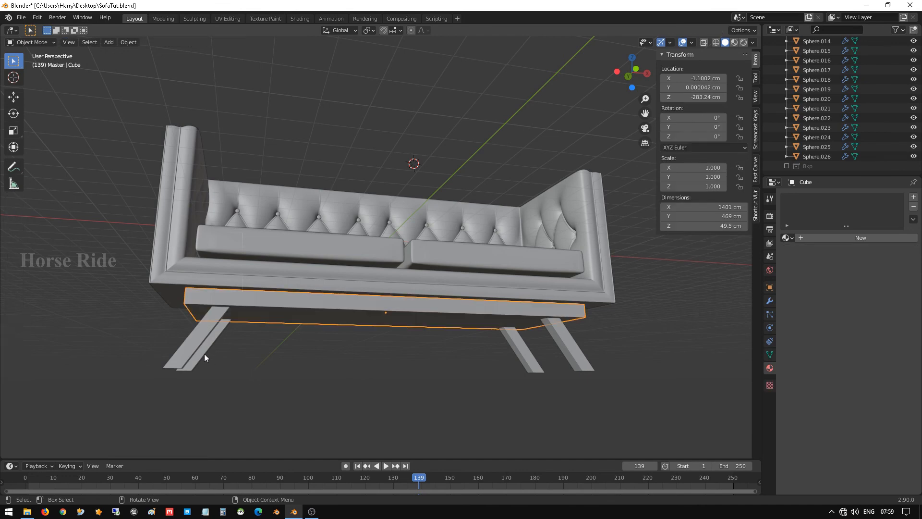
- Unwrap the whole left pair of legs with Smart UV Project and return to Object Mode
left_click(201, 327)
key("Tab")
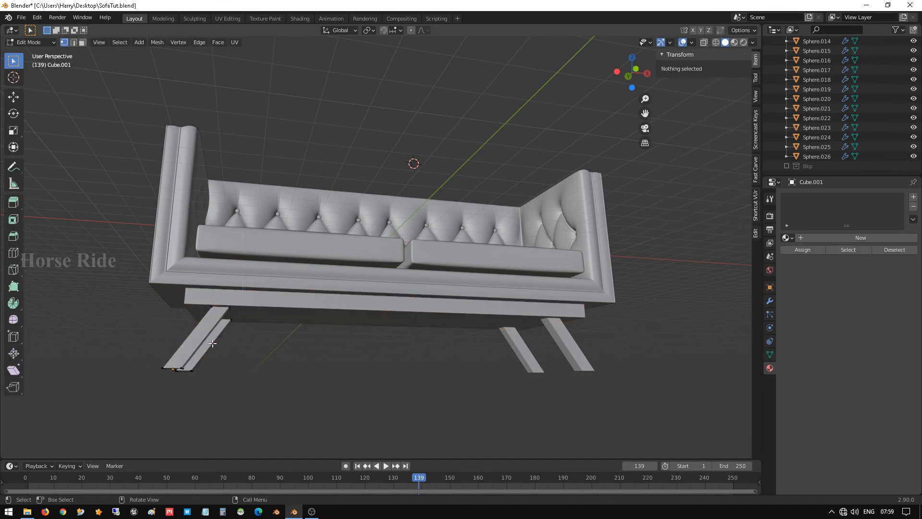
key("a")
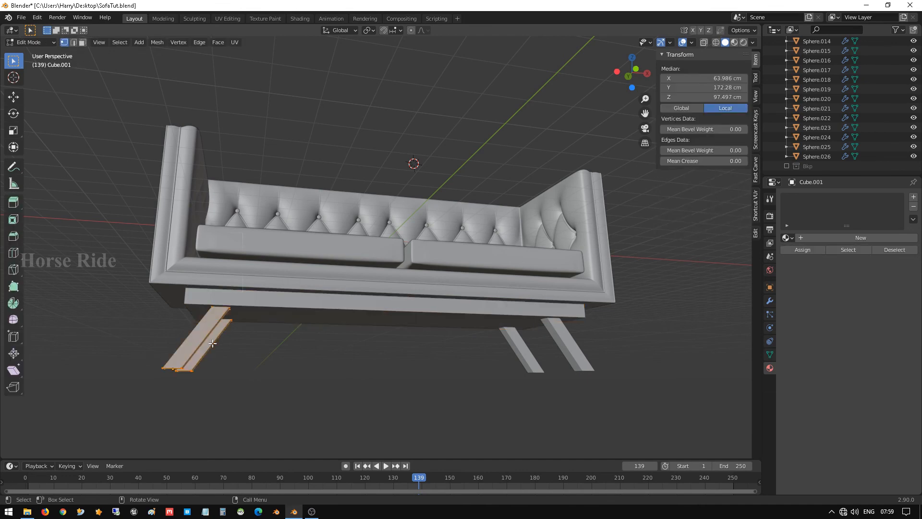
key("u")
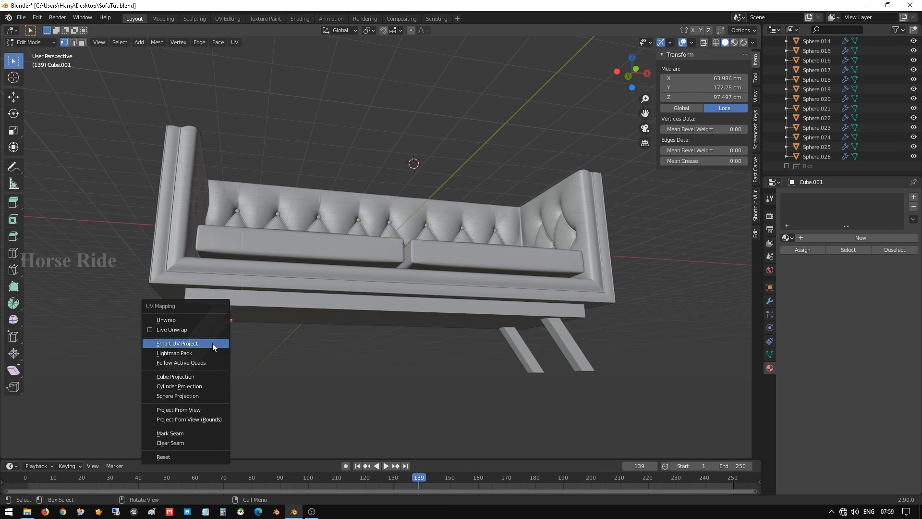
left_click(213, 343)
left_click(248, 420)
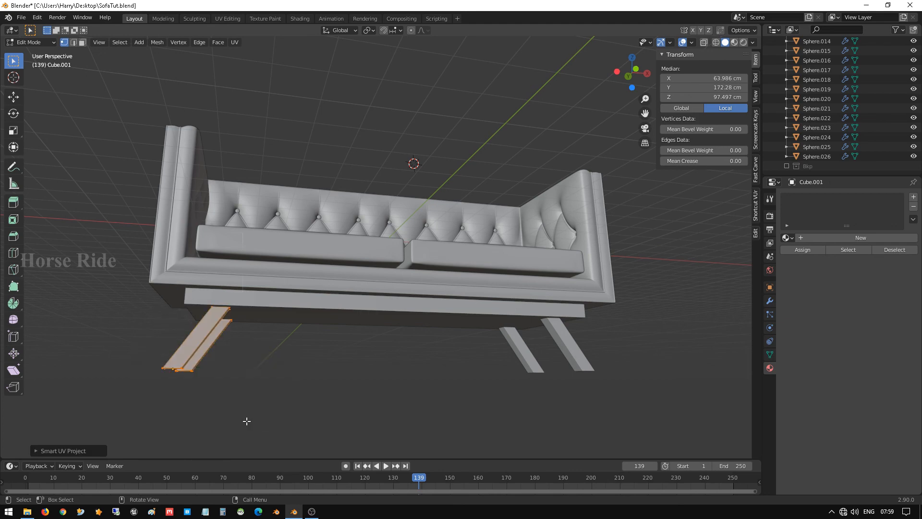
key("Tab")
- Unwrap the whole right pair of legs with Smart UV Project, return to Object Mode and save the file
left_click(570, 350)
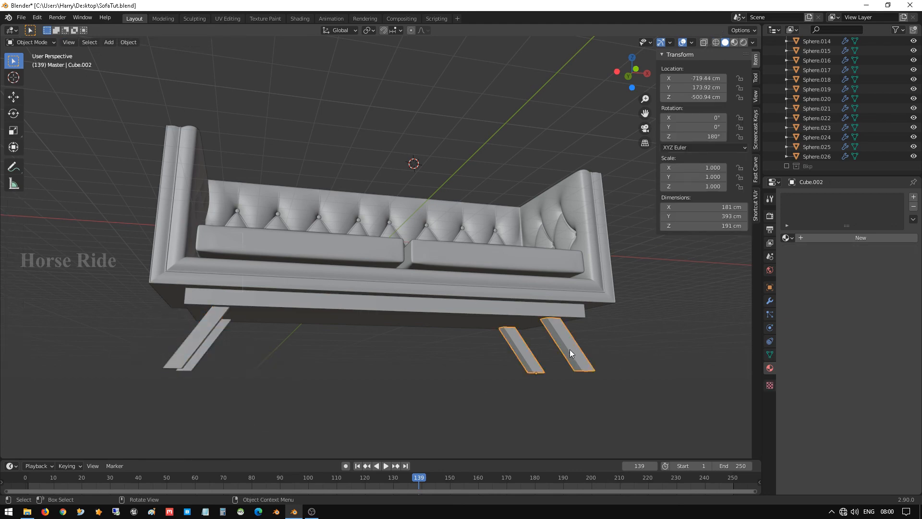
key("Tab")
key("a")
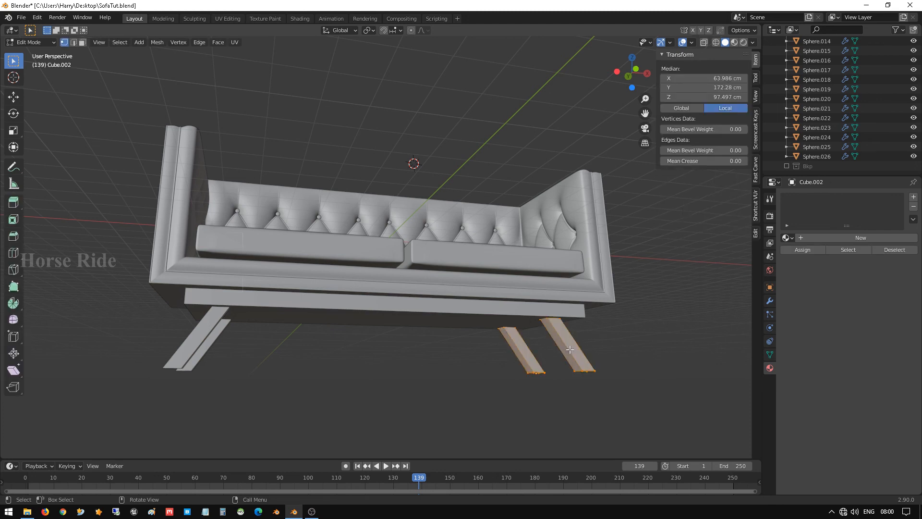
key("u")
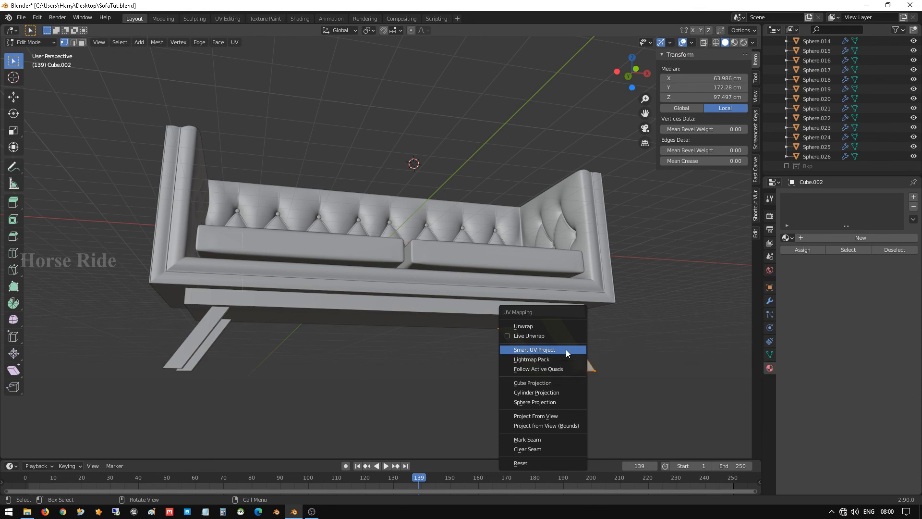
left_click(565, 349)
left_click(569, 425)
key("Tab")
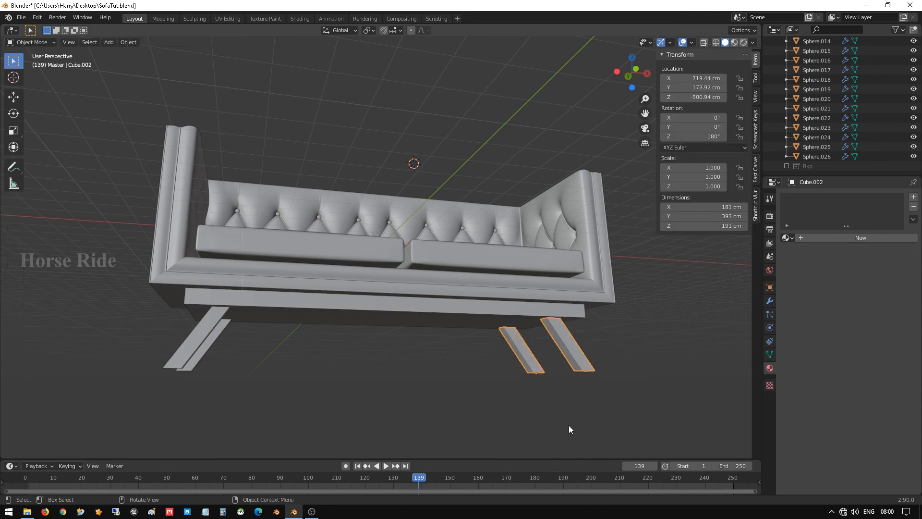
key("ctrl")
key("ctrl+s")
- Duplicate all the sofa objects in place and move the copies to the Bkp collection as a backup
middle_click_drag(502, 252, 470, 237)
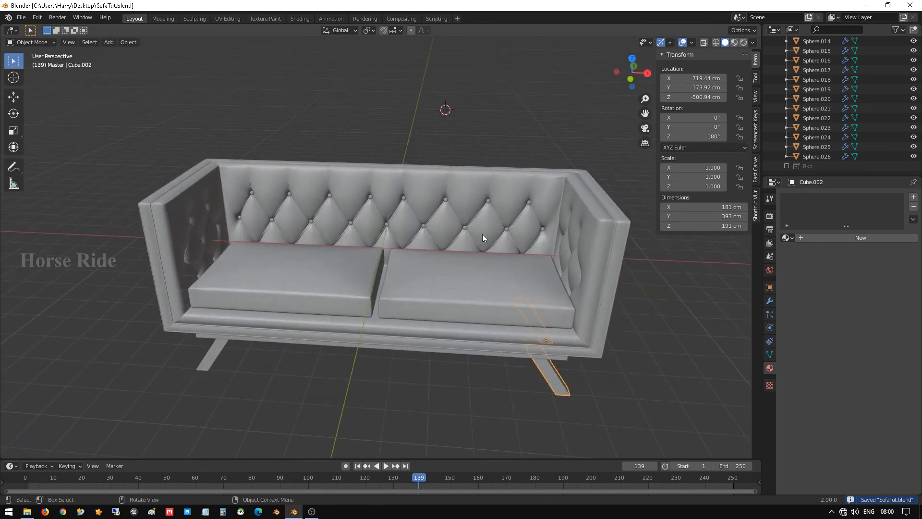
scroll(482, 244, "down", 2)
scroll(479, 246, "up", 3)
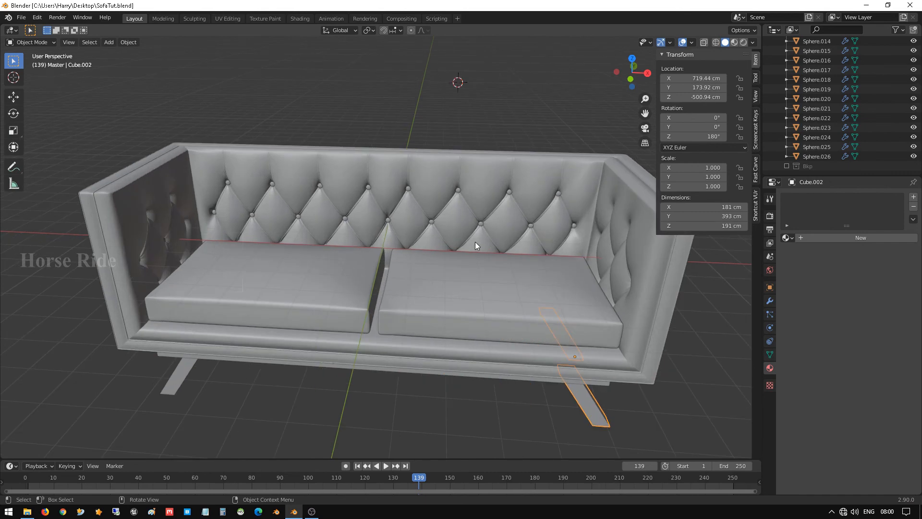
key("KP_1")
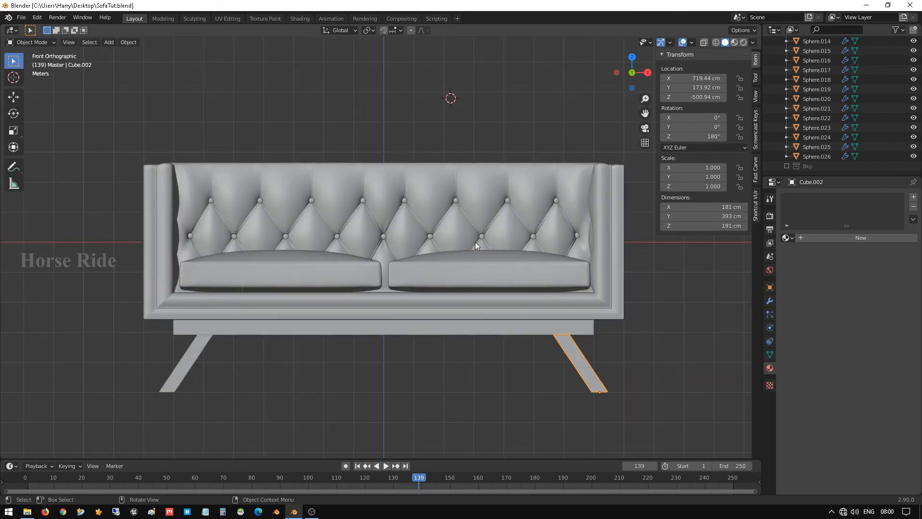
key("a")
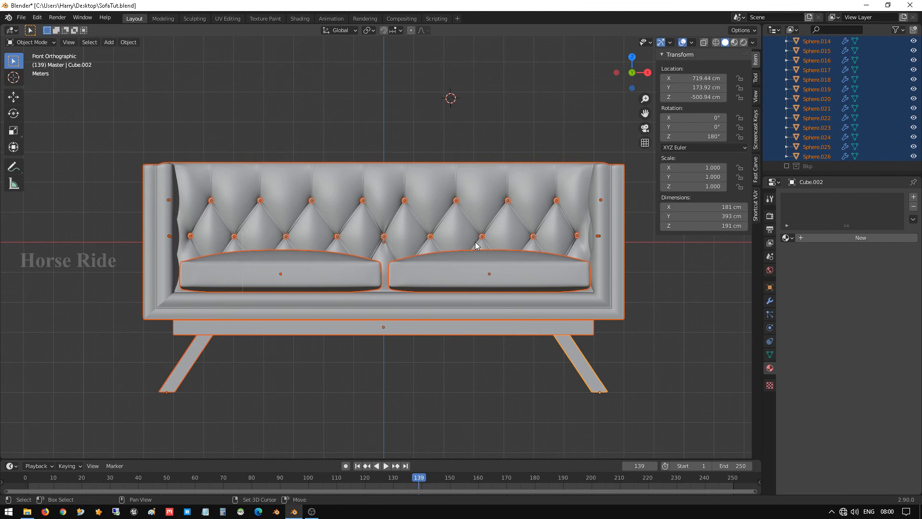
key("shift+d")
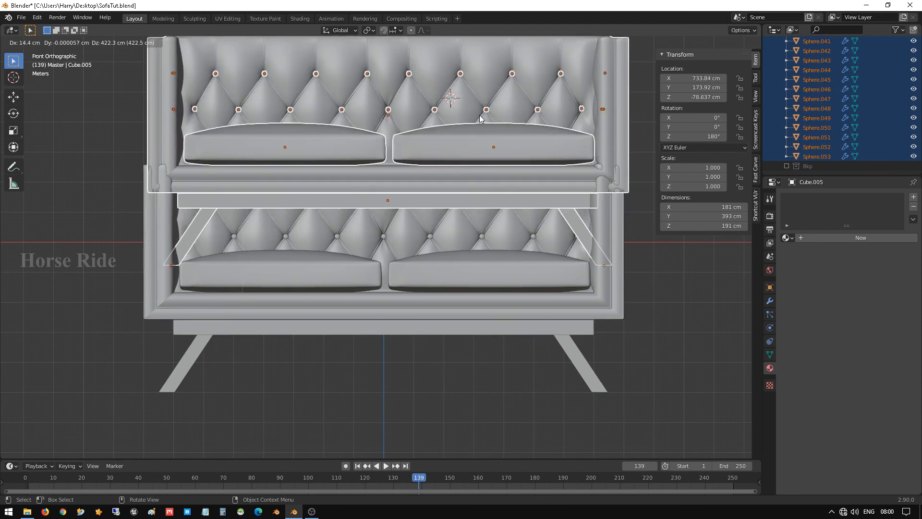
right_click(479, 115)
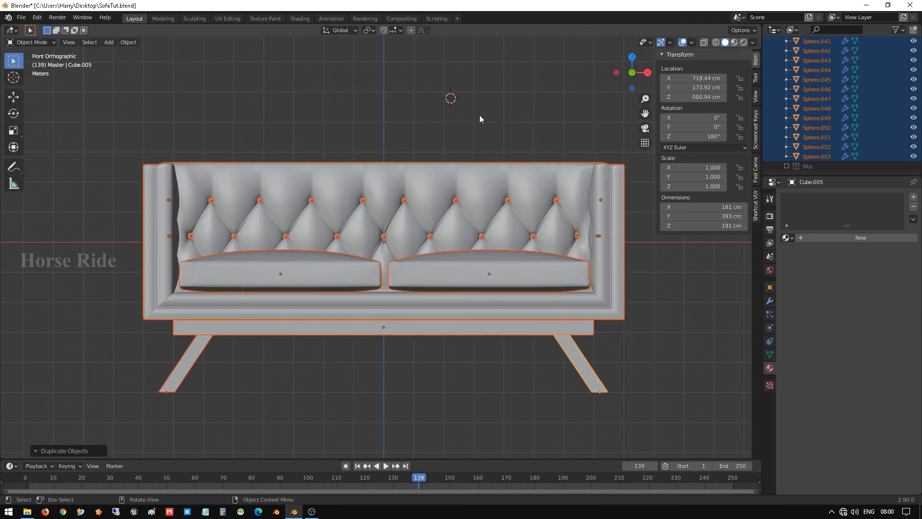
key("m")
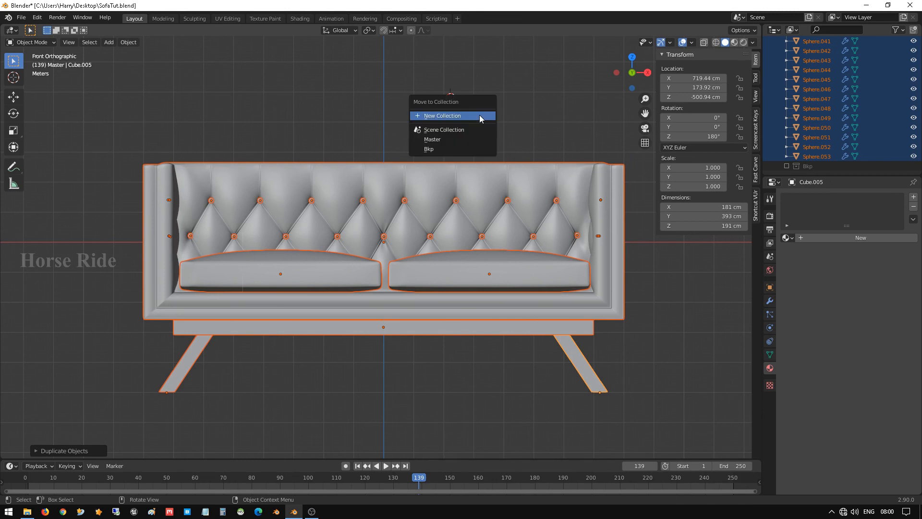
left_click(451, 149)
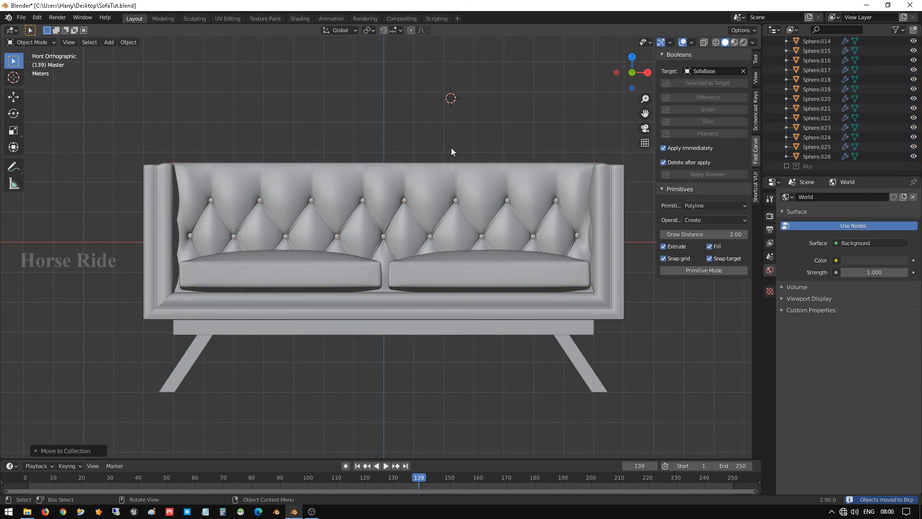
- Select all the sofa parts with the sofa base as the active object
middle_click_drag(380, 179, 374, 228)
left_click(394, 185)
scroll(396, 189, "down", 2)
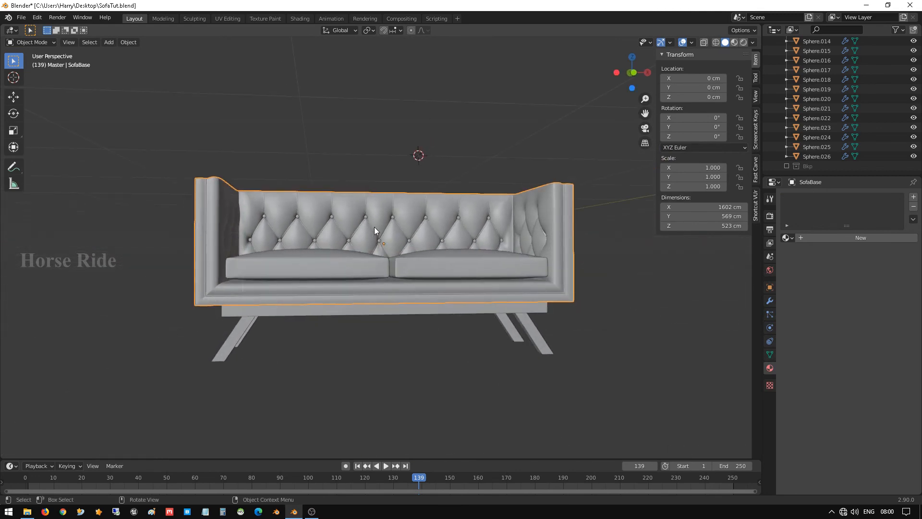
key("g")
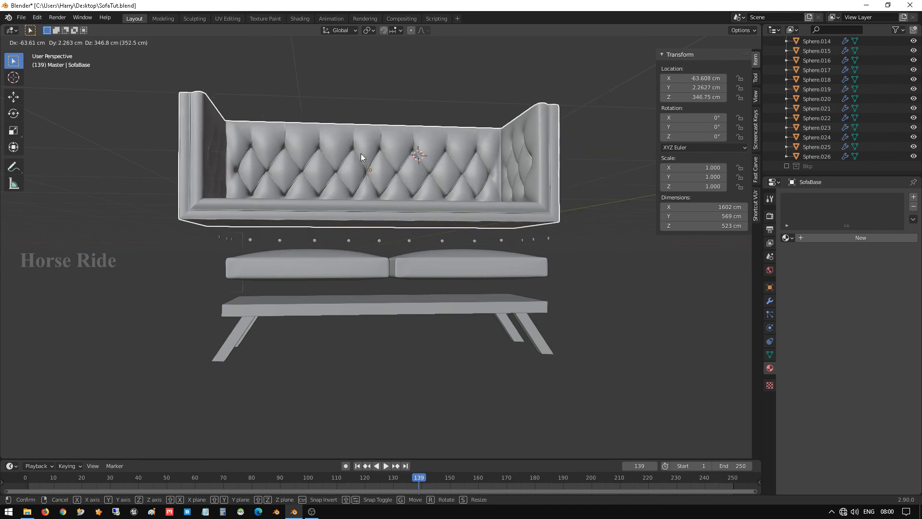
key("Escape")
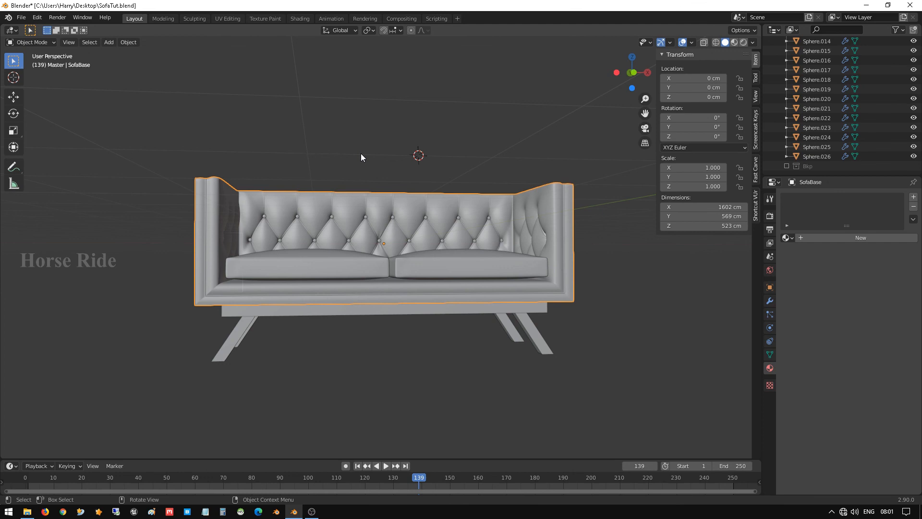
key("a")
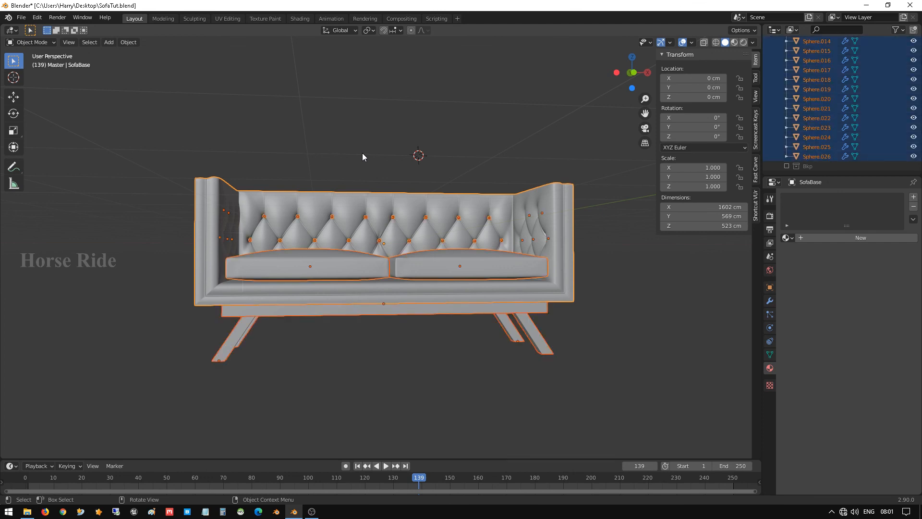
middle_click_drag(397, 194, 470, 178)
key("ctrl")
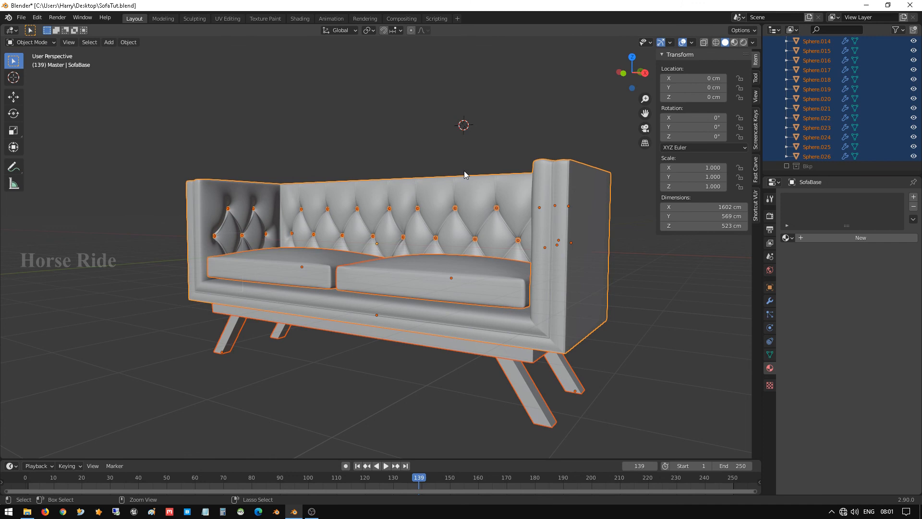
middle_click_drag(330, 194, 373, 193)
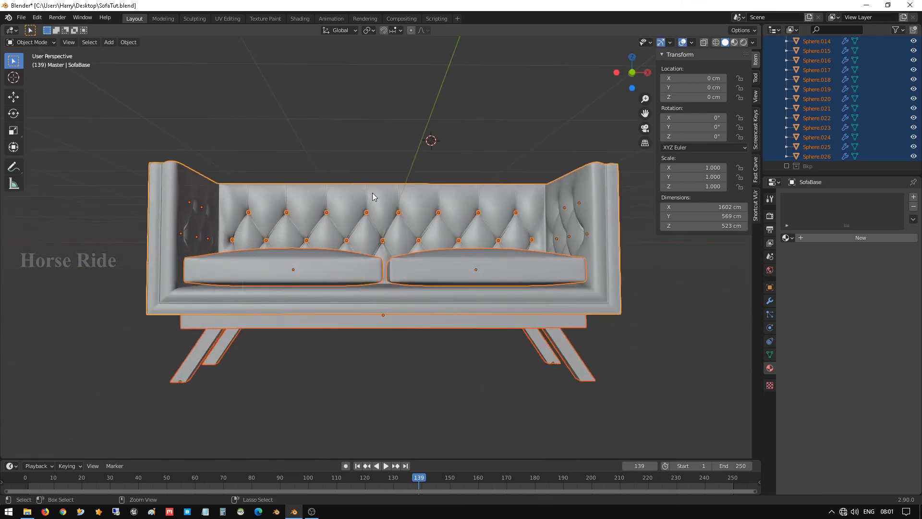